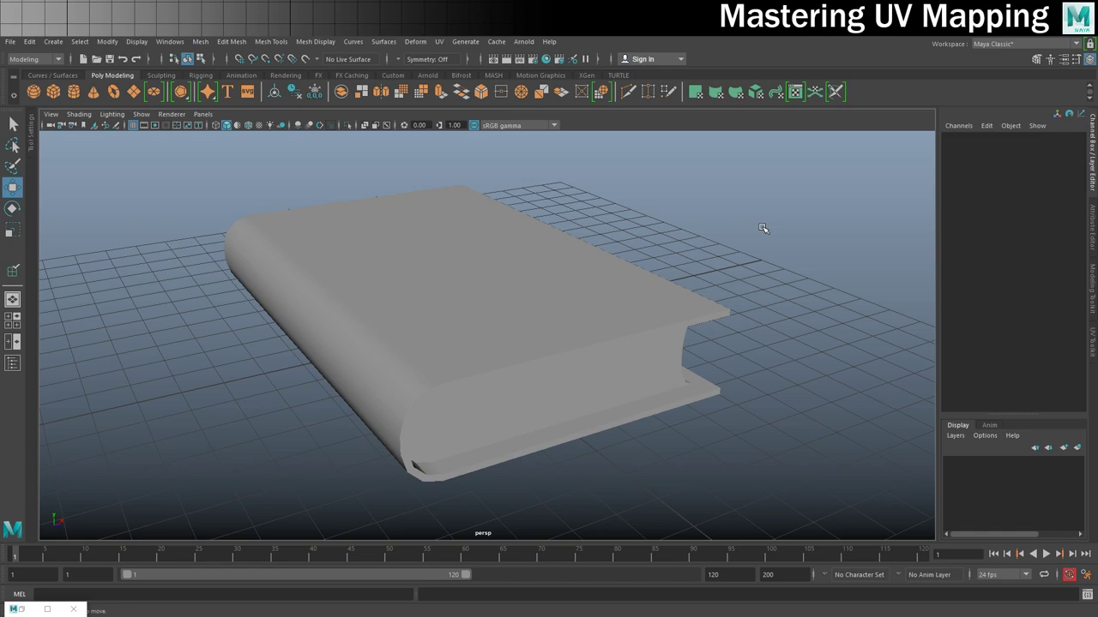
- Select the book's Pages mesh and switch to the UV Editing workspace
left_click_drag(763, 301, 616, 240, "alt")
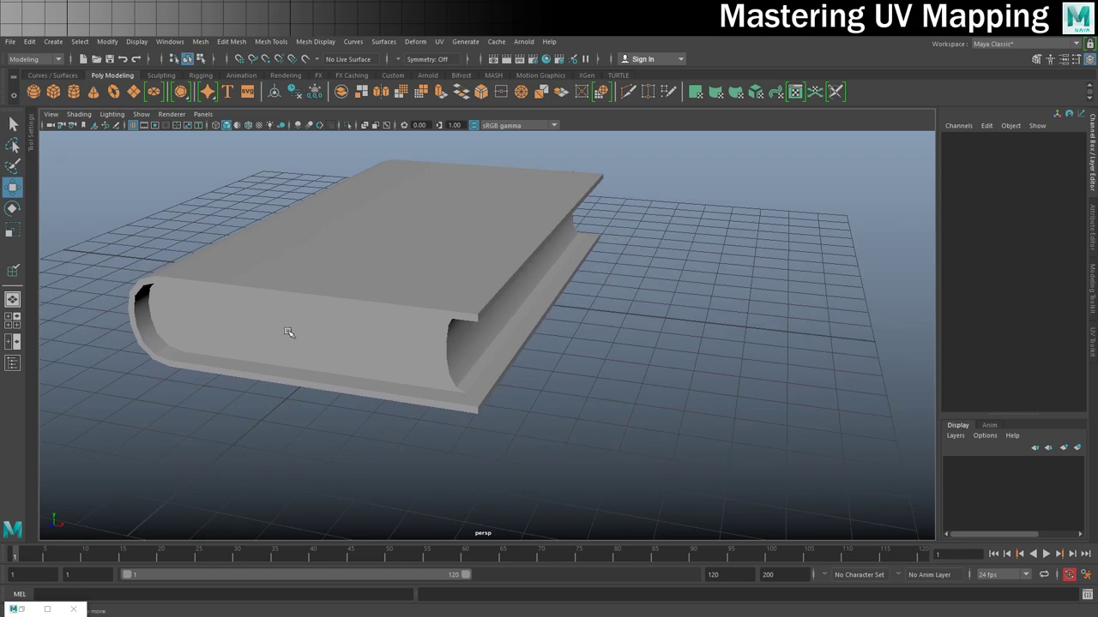
key("ctrl+shift+h")
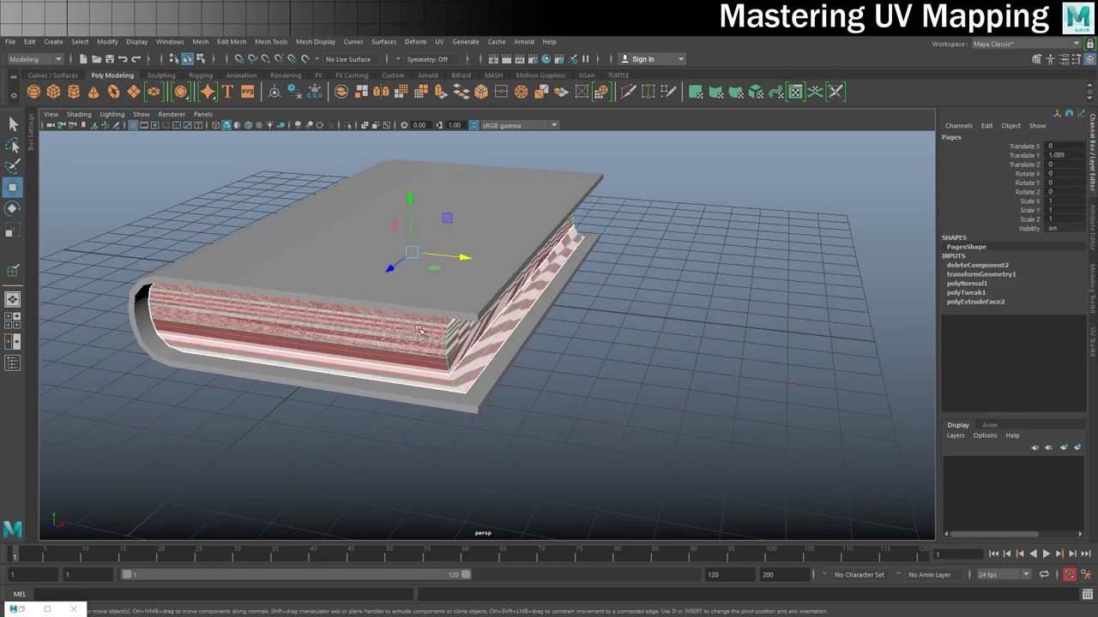
left_click(1022, 45)
left_click(1002, 116)
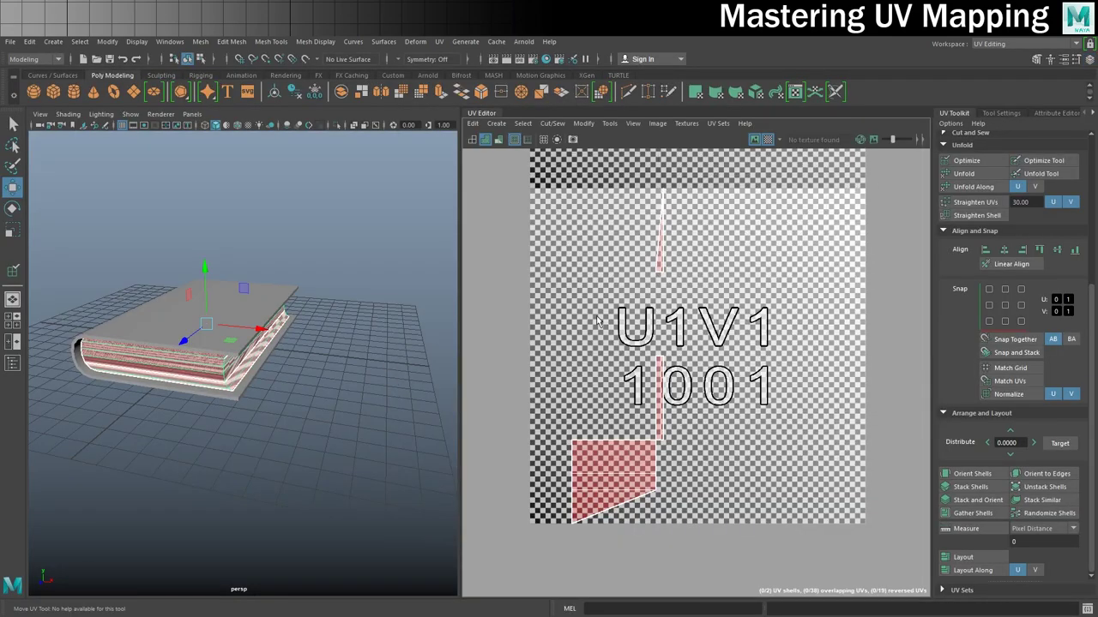
- Select the fore-edge faces of the pages and apply a planar UV projection to them from the X axis
left_click_drag(393, 358, 324, 343, "alt")
mouse_move(321, 299)
right_mouse_down()
mouse_move(317, 341)
mouse_move(323, 295)
right_mouse_up()
right_click_drag(298, 255, 318, 330)
left_click_drag(226, 237, 280, 408)
mouse_move(394, 409)
left_mouse_down("alt")
mouse_move(280, 396)
mouse_move(444, 407)
mouse_move(392, 411)
left_mouse_up("alt")
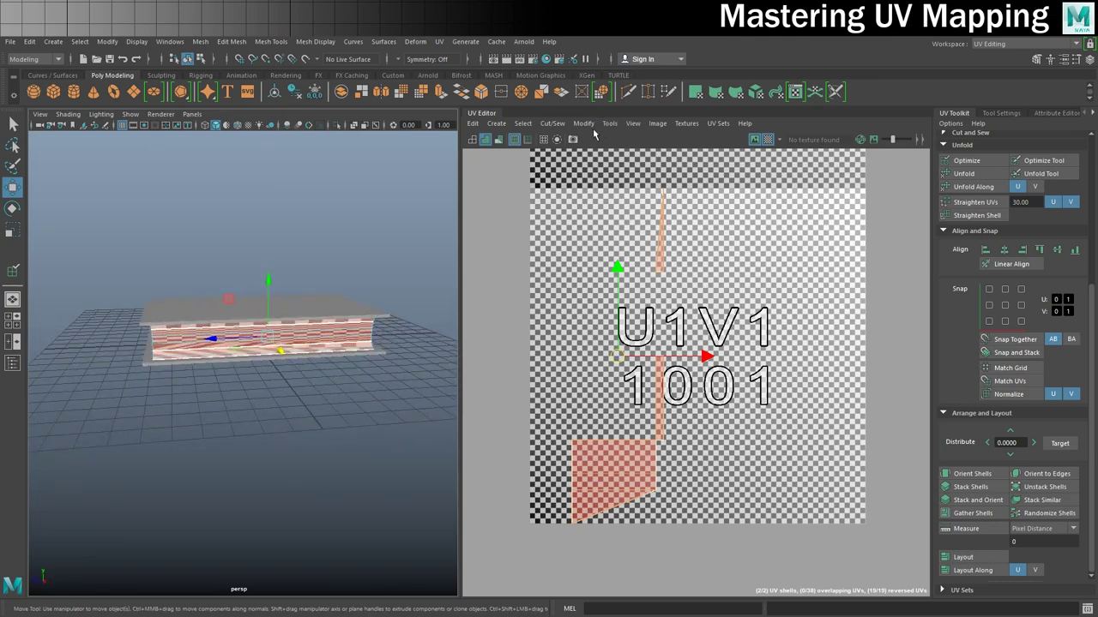
left_click(437, 41)
left_click(558, 184)
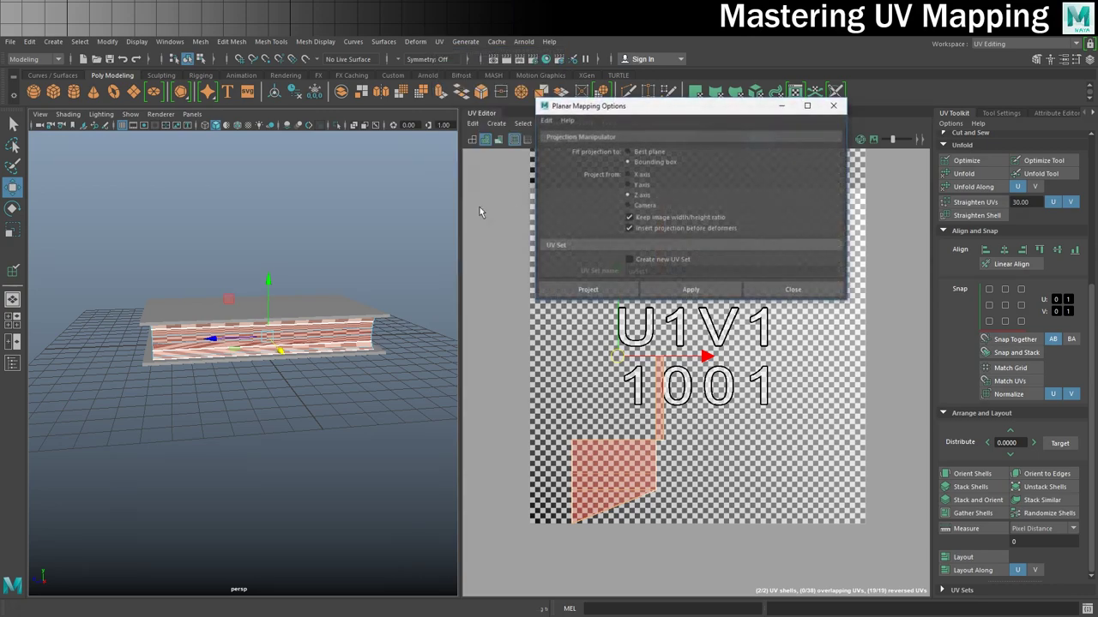
left_click_drag(260, 440, 35, 544, "alt")
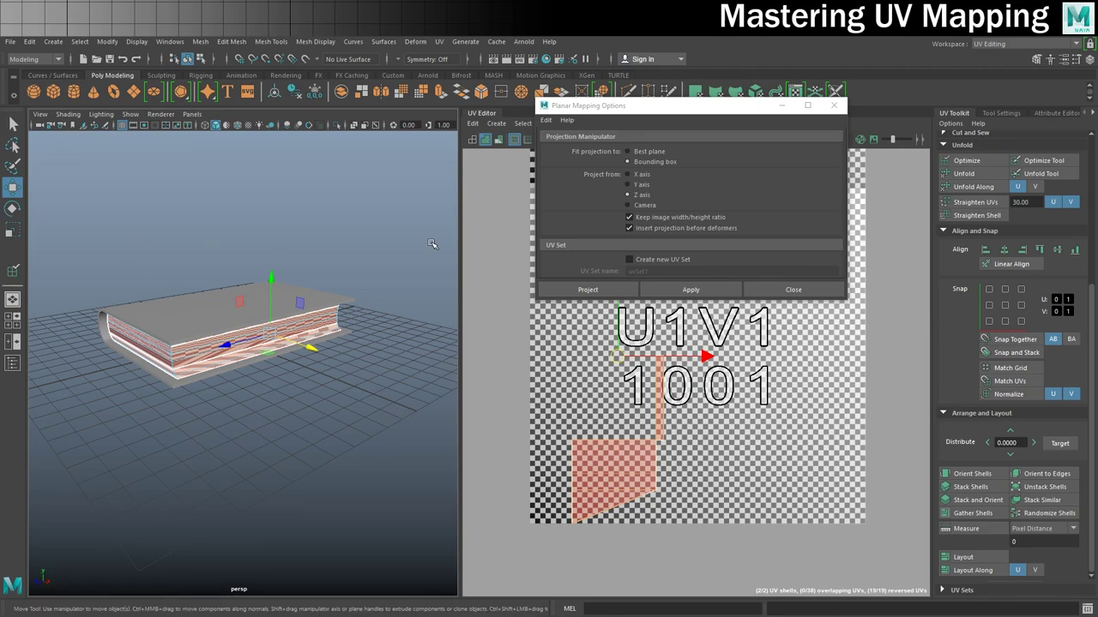
left_click(642, 175)
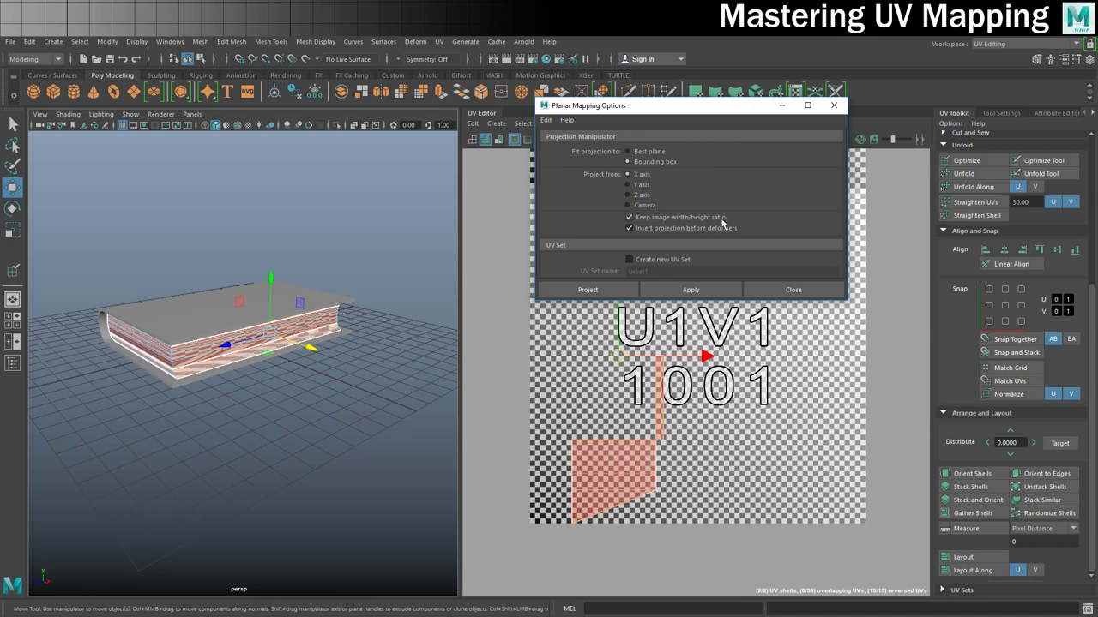
left_click(602, 293)
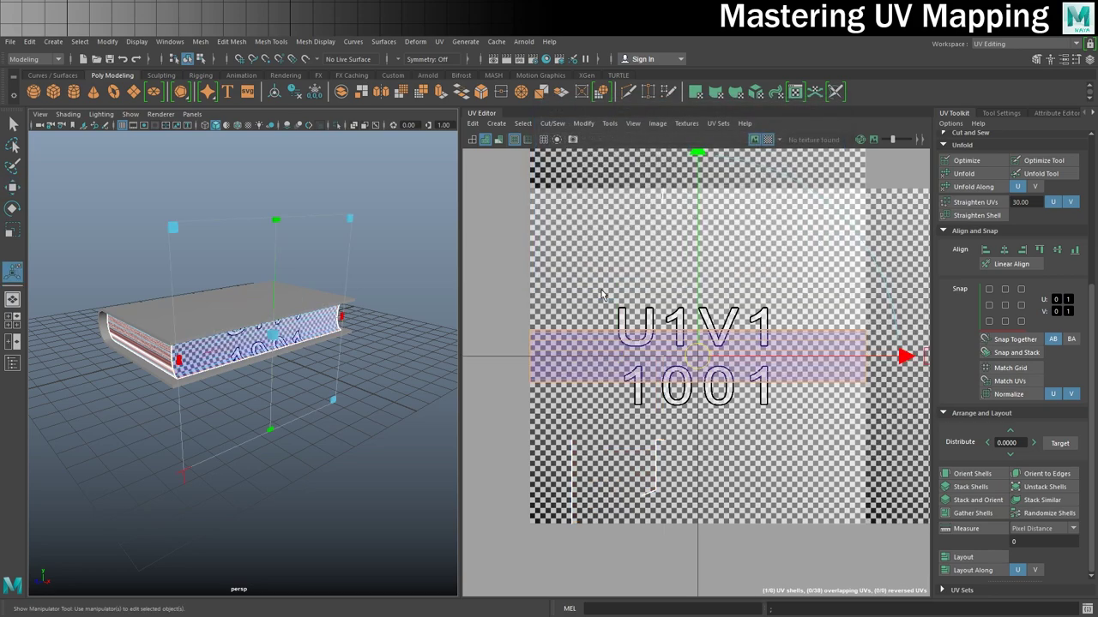
- Move the projected fore-edge UV shell straight up near the upper edge of the UV tile
scroll(421, 350, "down", 5)
key("w")
left_click_drag(701, 355, 701, 225)
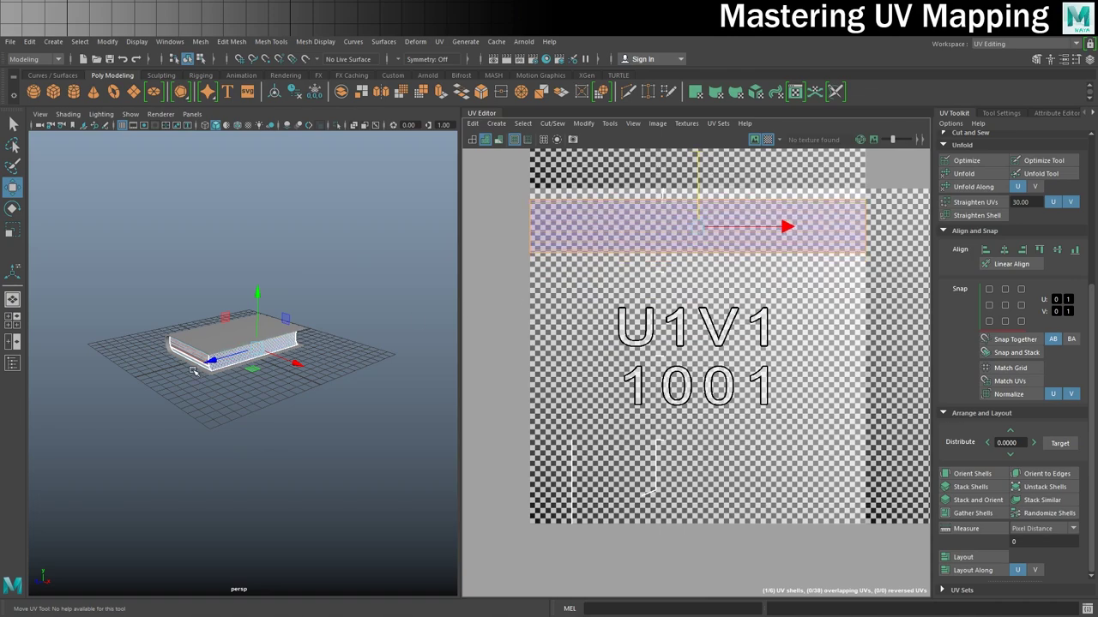
- Select the faces at both ends of the page block and apply a planar UV projection to them from the Z axis
left_click_drag(190, 372, 251, 365, "alt")
right_click_drag(199, 352, 196, 326)
left_click_drag(195, 317, 272, 401, "alt")
key("f")
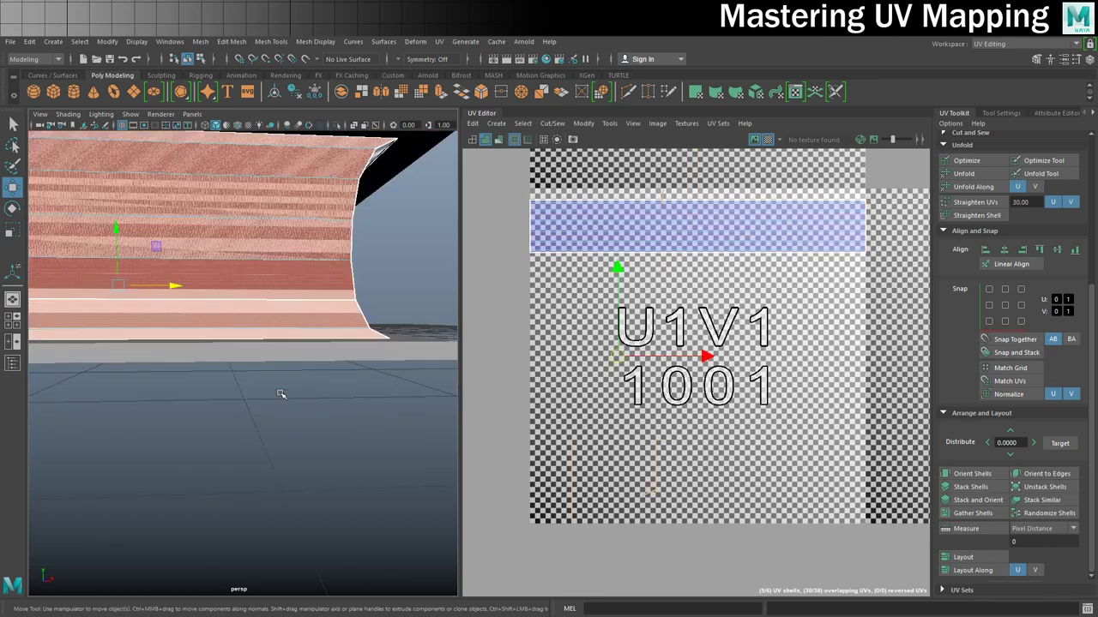
left_click_drag(140, 224, 159, 400)
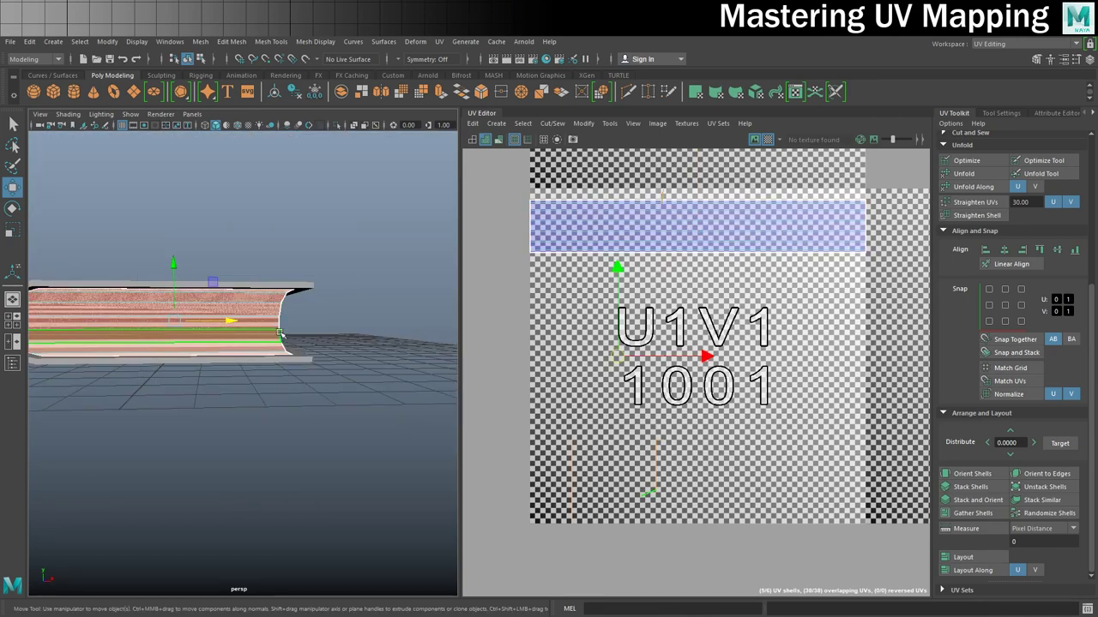
left_click_drag(172, 326, 227, 257, "alt")
left_click(440, 43)
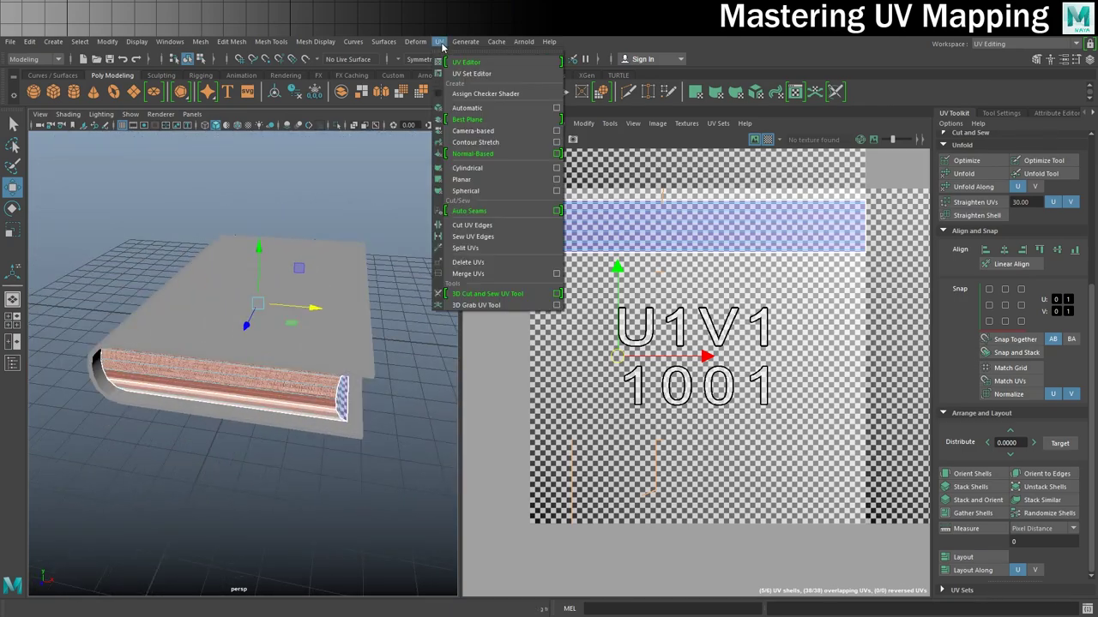
left_click(556, 180)
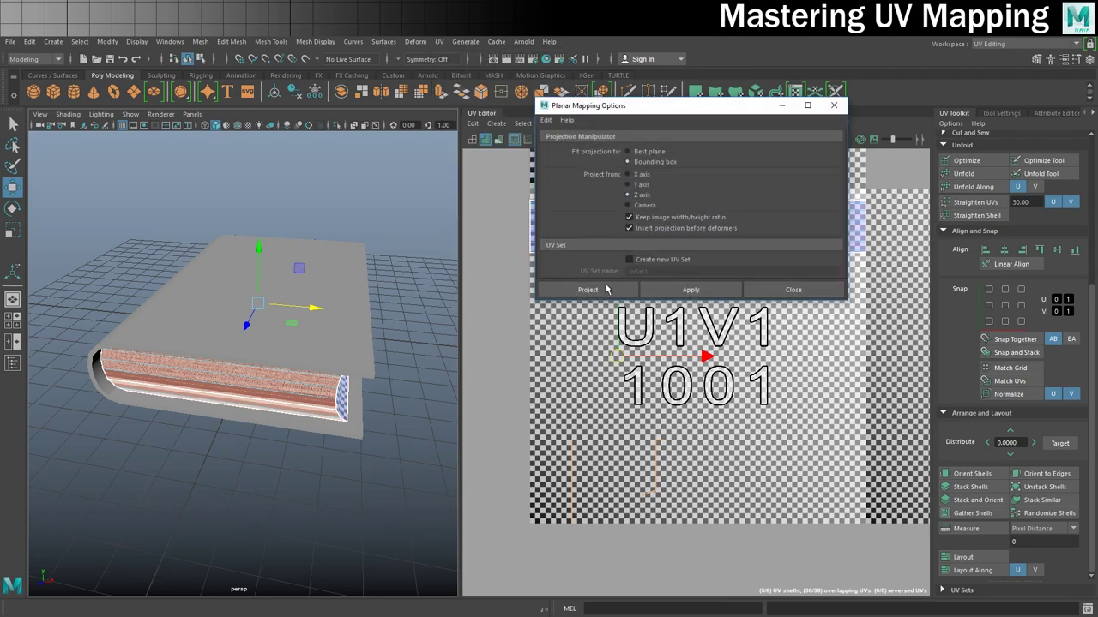
left_click(596, 289)
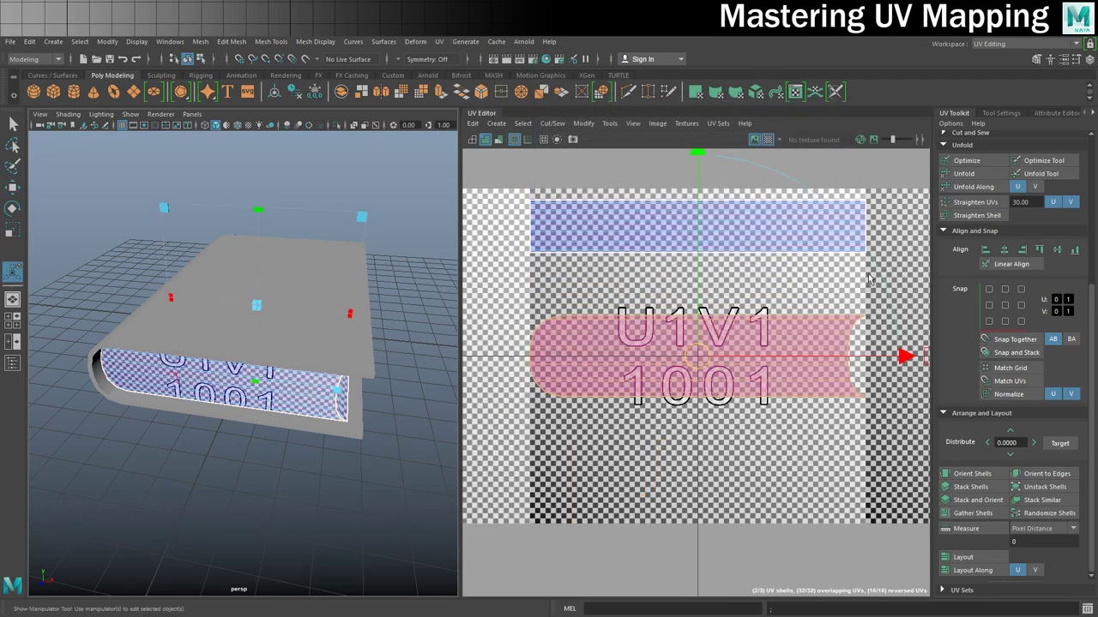
- Separate the two overlapping page-end UV shells by moving one of them straight down below the other
key("F11")
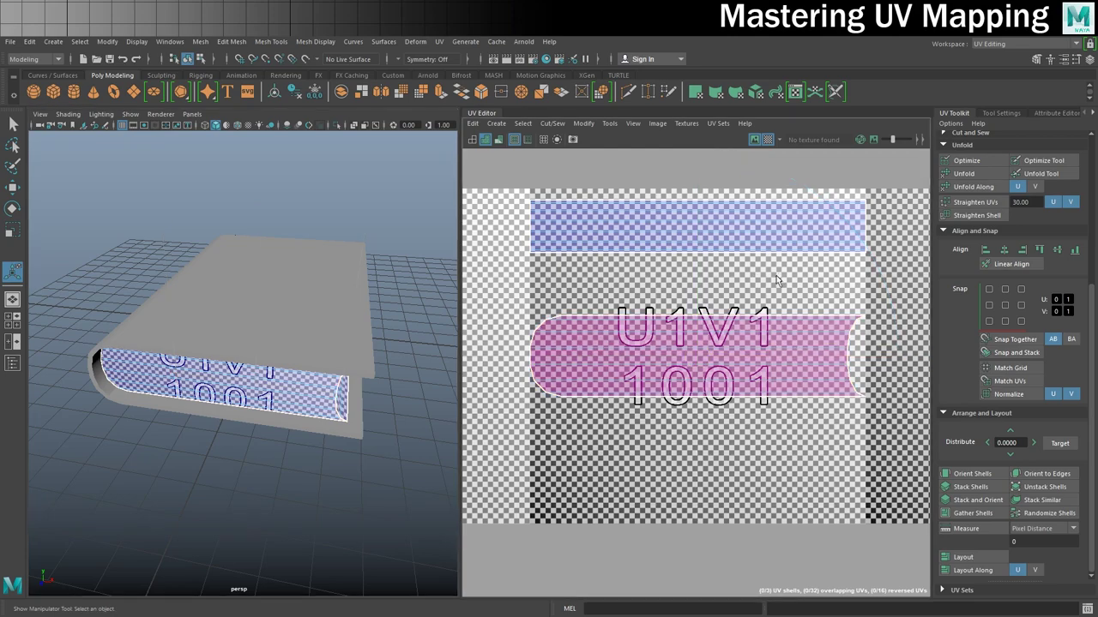
right_click_drag(730, 342, 691, 330)
left_click(728, 344)
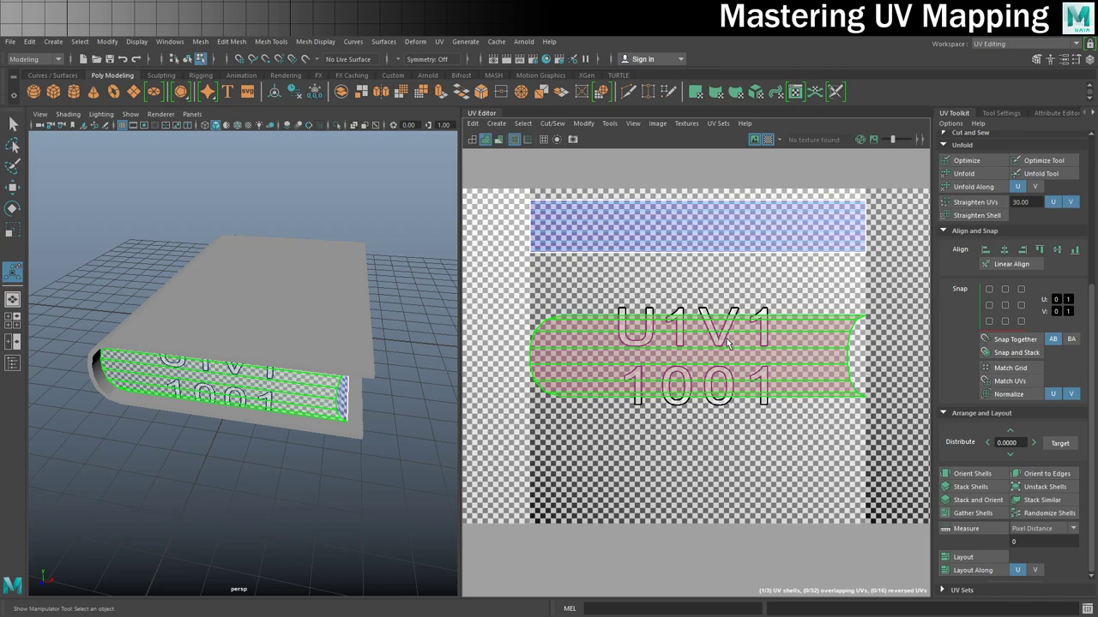
key("w")
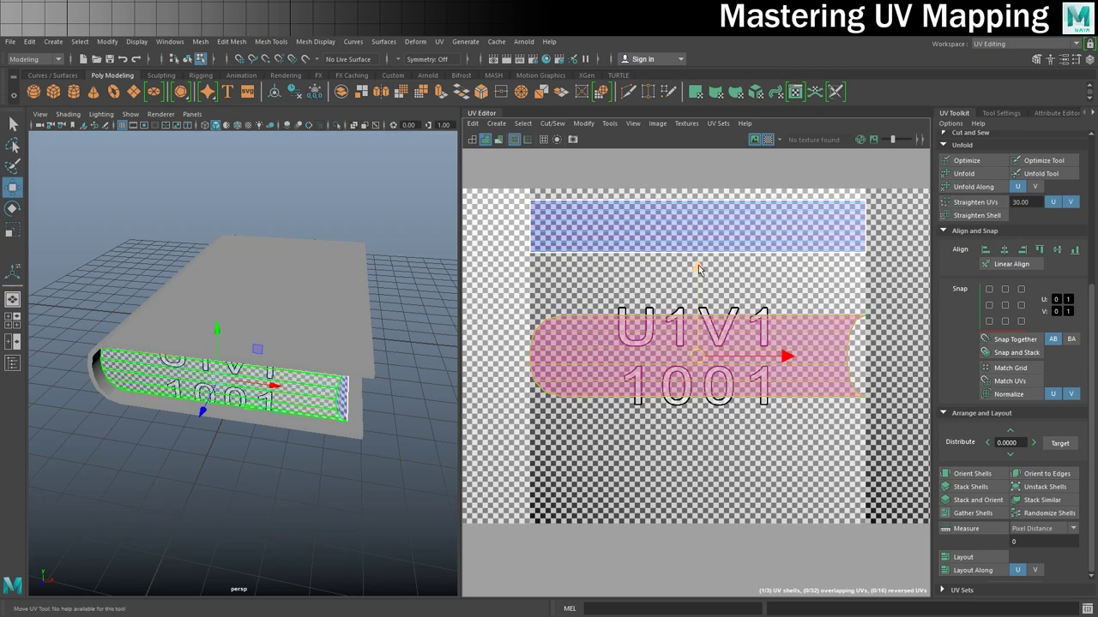
left_click_drag(698, 273, 698, 349)
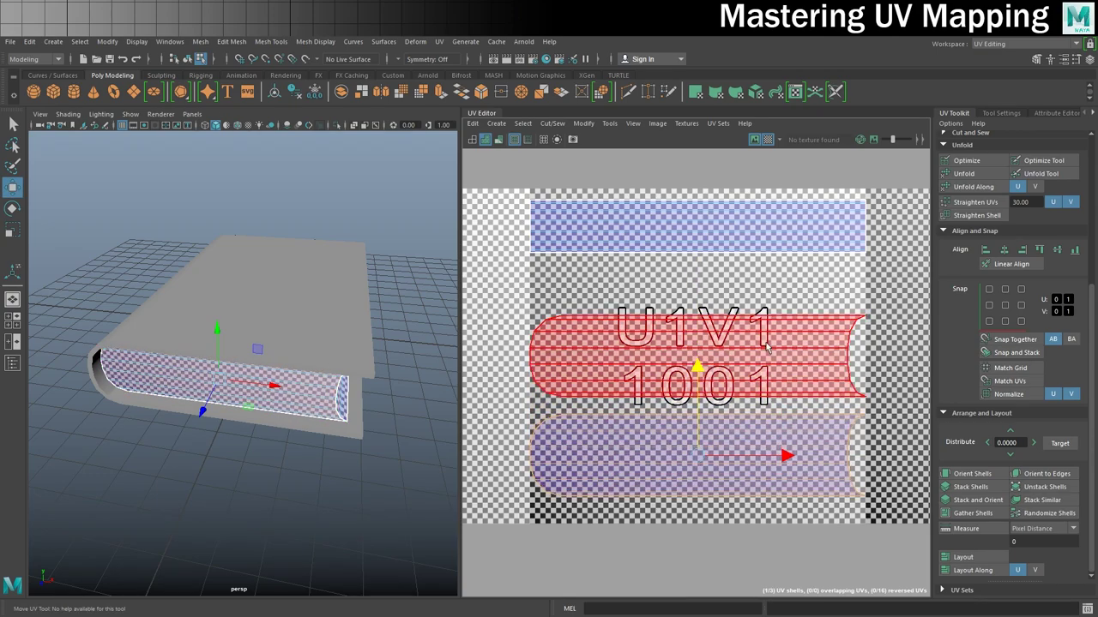
- Flip the reversed page-end UV shell in the middle of the tile along the U direction
left_click(669, 348)
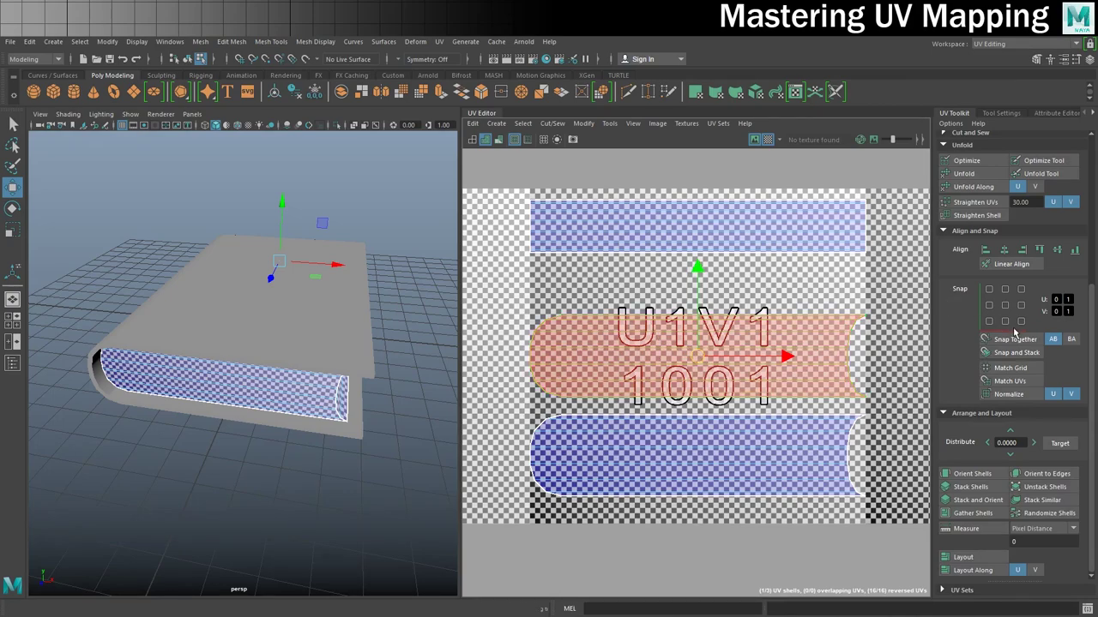
scroll(1014, 334, "up", 6)
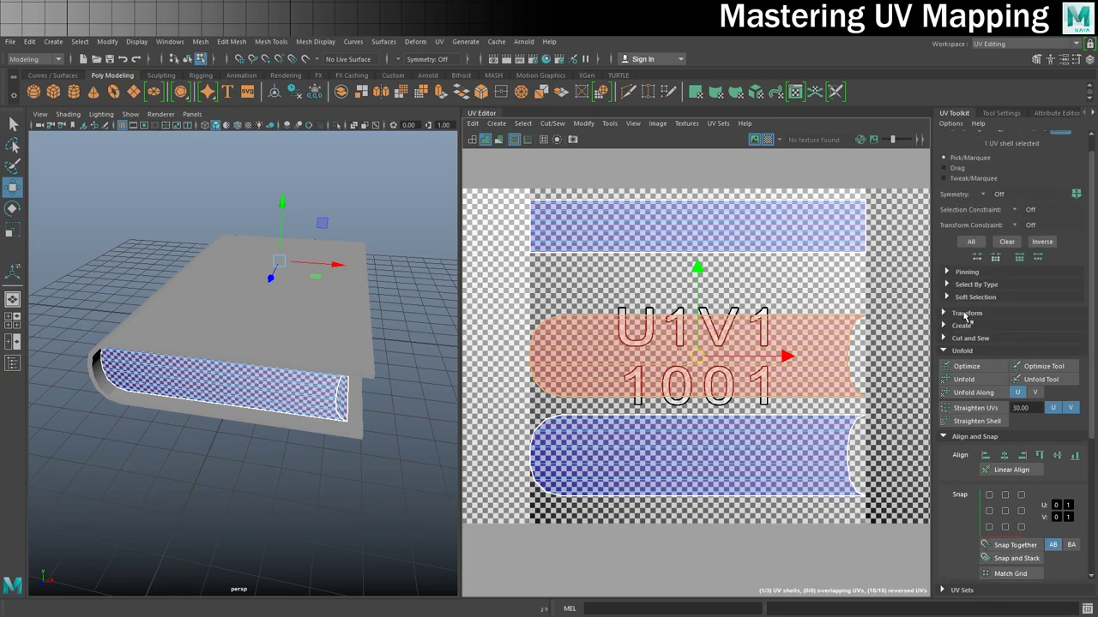
left_click(966, 314)
scroll(969, 326, "down", 6)
left_click(1018, 416)
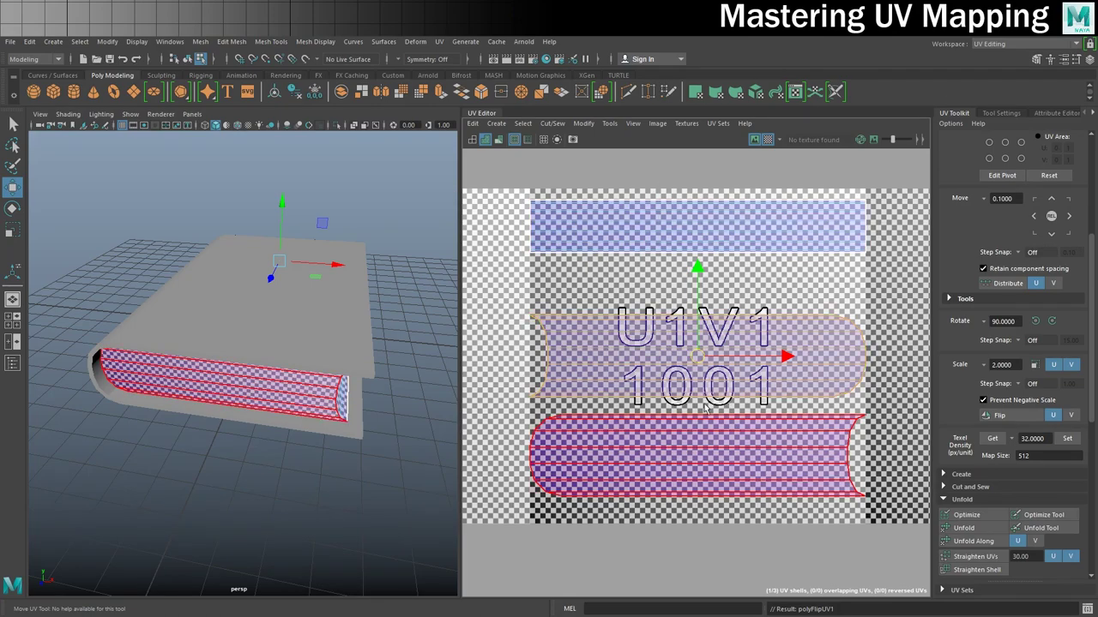
- Select all three page UV shells and arrange them with Layout UVs, using the Legacy method and World prescale
right_click(738, 455)
left_click(688, 434)
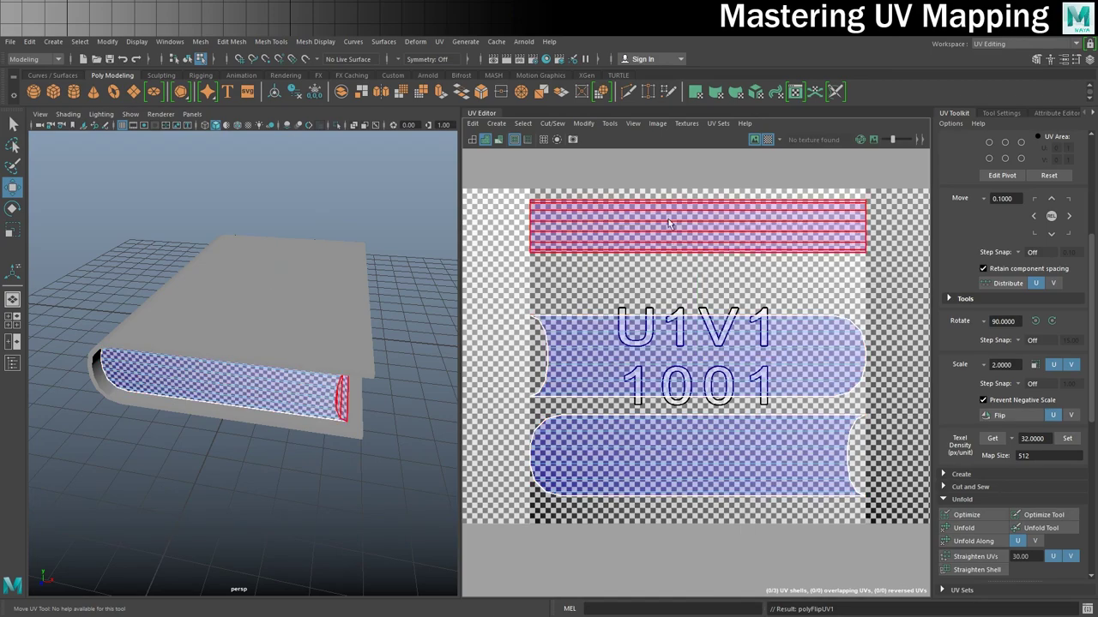
left_click_drag(674, 176, 771, 558)
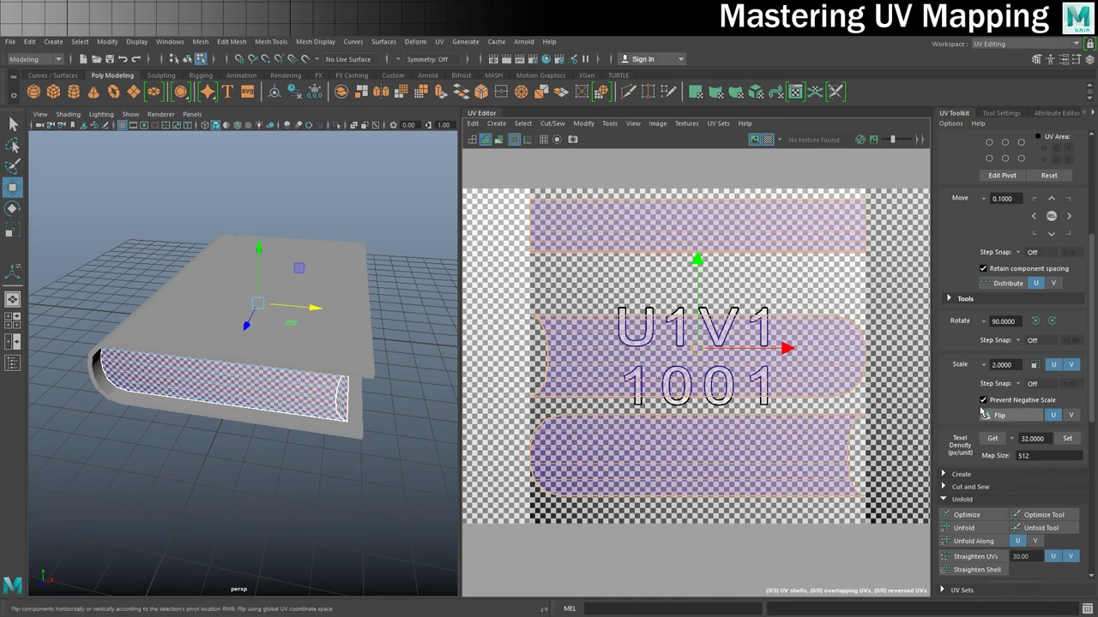
scroll(976, 412, "down", 5)
scroll(975, 412, "down", 4)
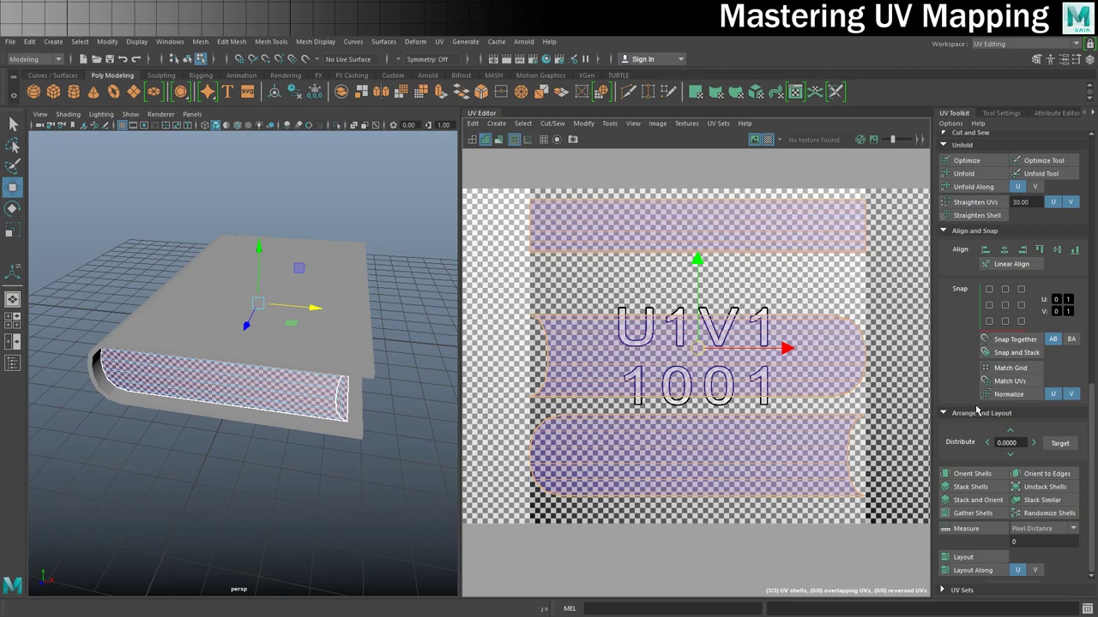
left_click(583, 123)
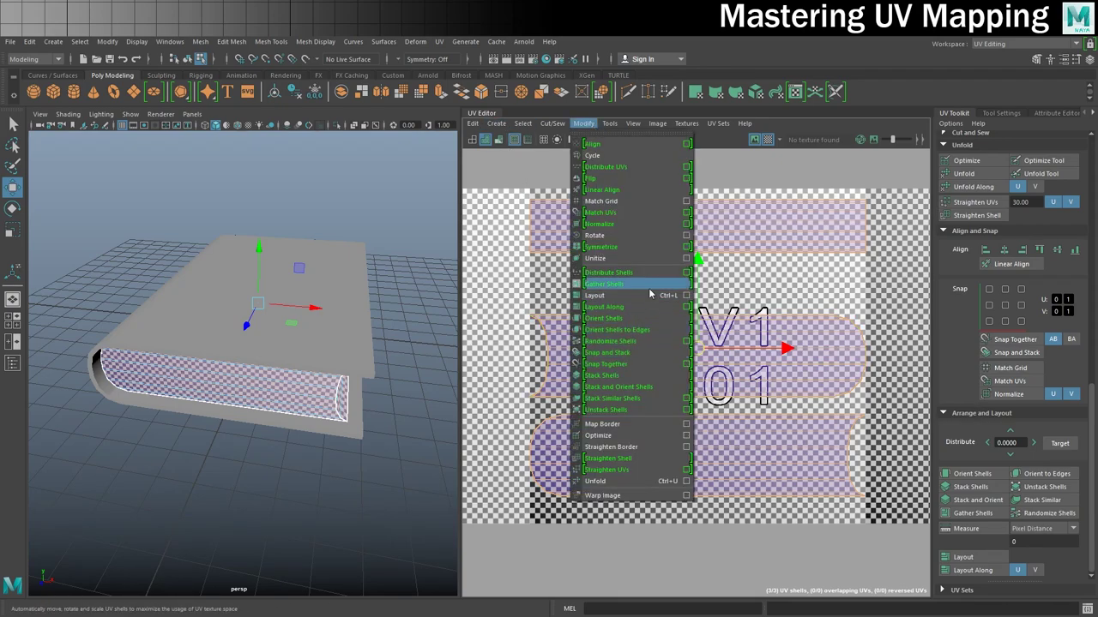
left_click(687, 296)
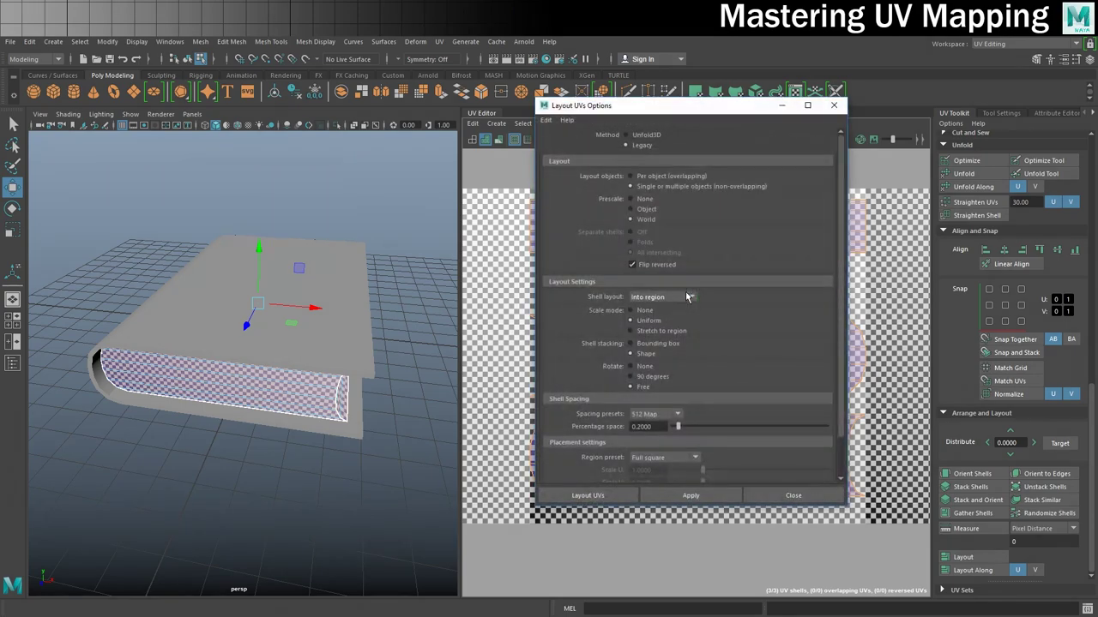
left_click(592, 495)
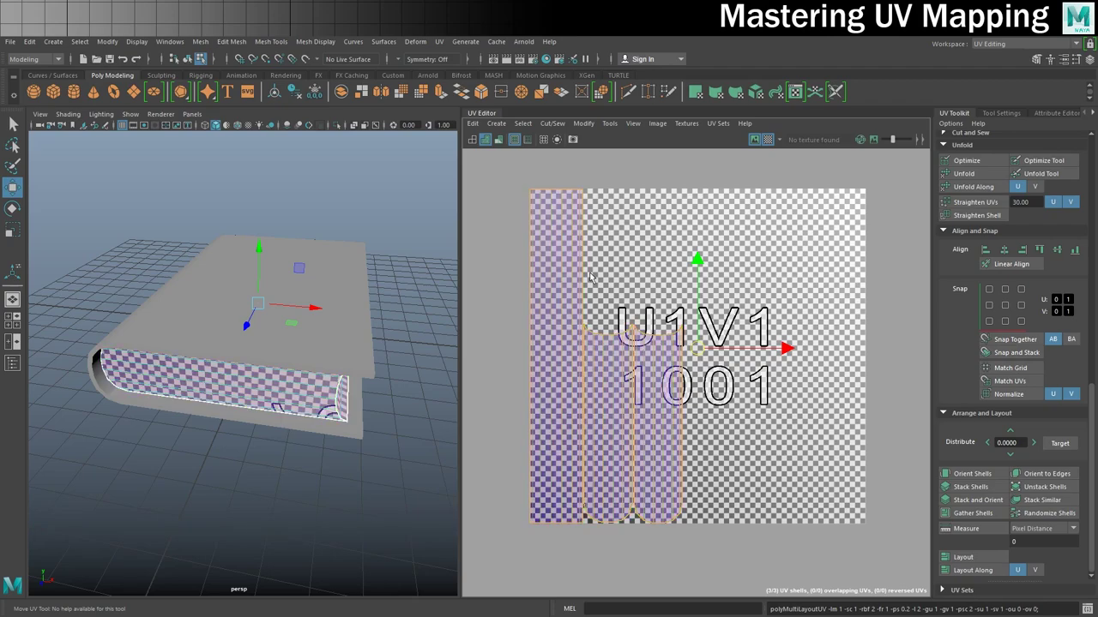
- Select the whole row of border edges along the upper end of the long fore-edge UV shell
right_click(619, 361)
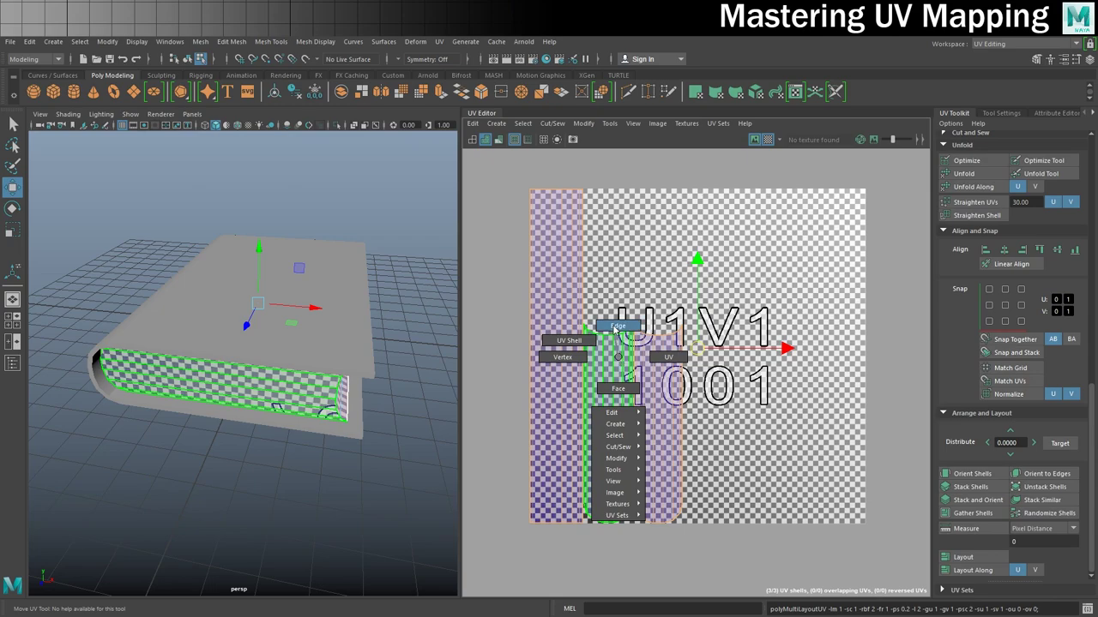
scroll(576, 214, "up", 6)
middle_click_drag(576, 214, 703, 360, "alt")
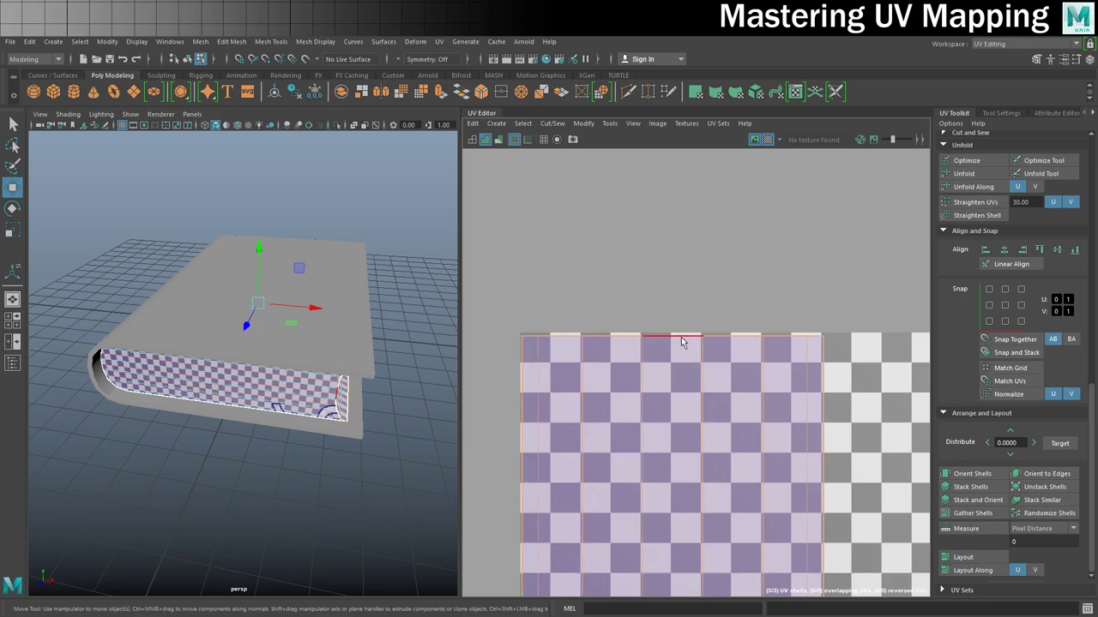
right_click(655, 415)
right_click_drag(655, 415, 670, 273)
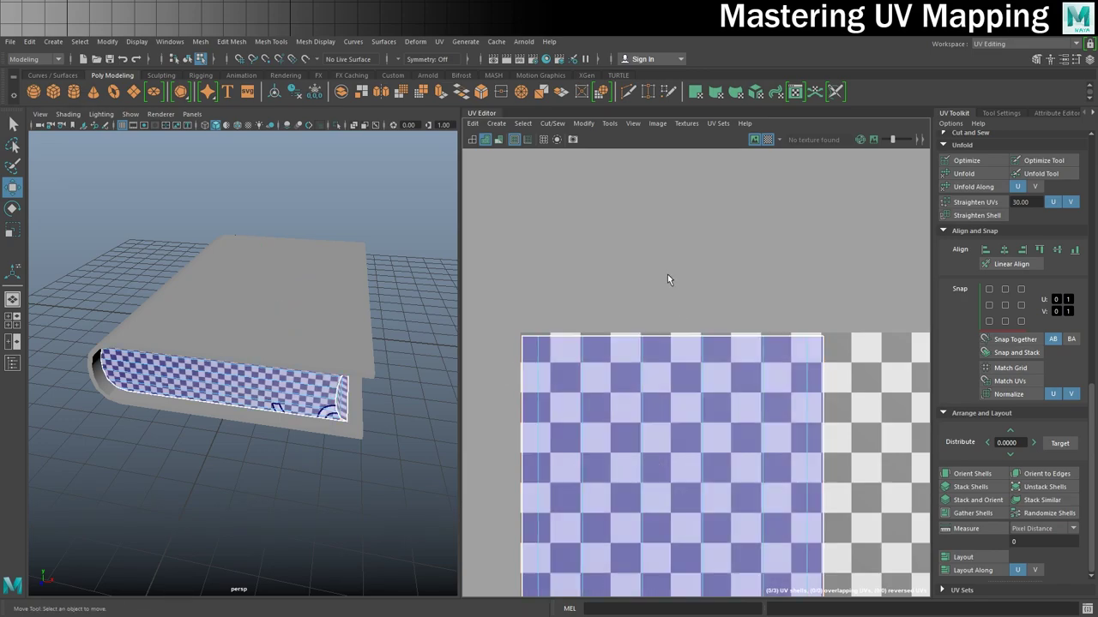
left_click(531, 342)
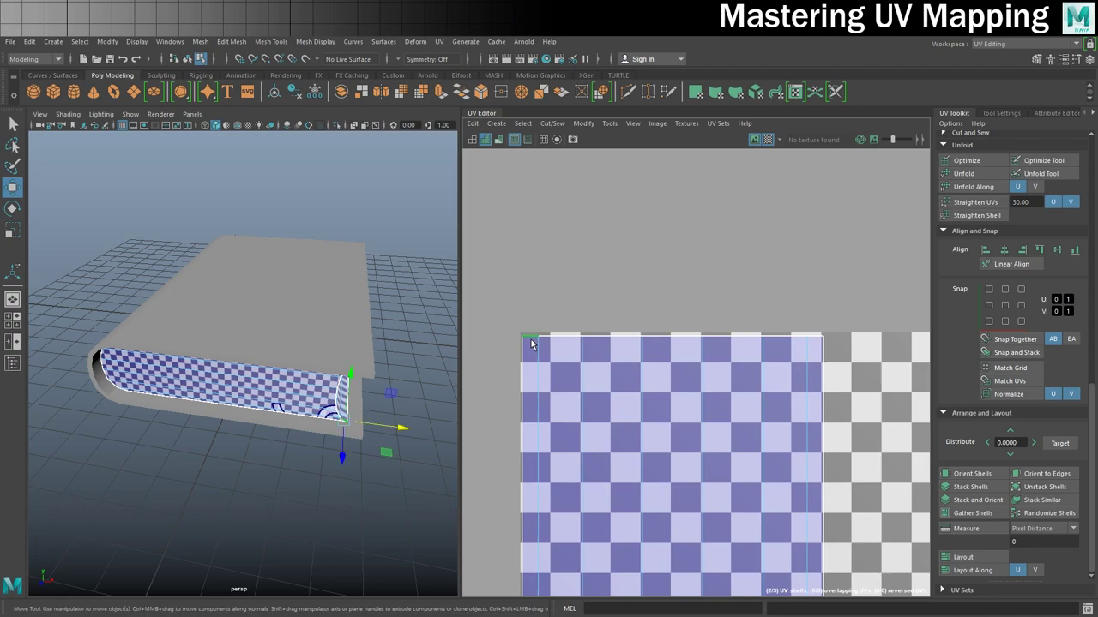
left_click(816, 342)
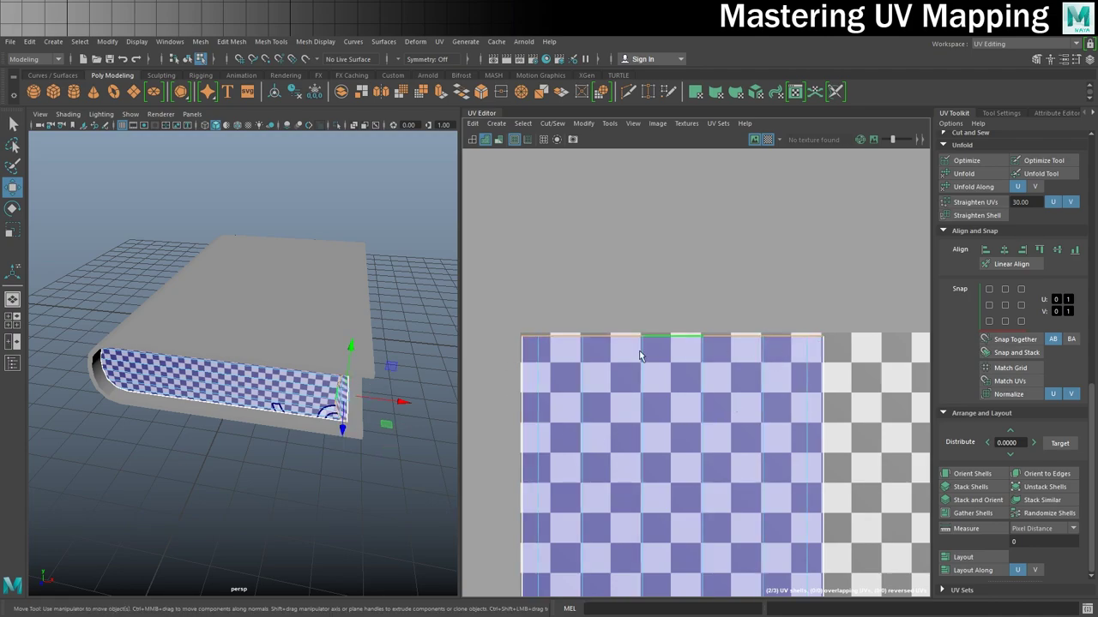
- Add the whole row of border edges along the lower end of the long fore-edge UV shell to the selection
scroll(777, 412, "down", 3)
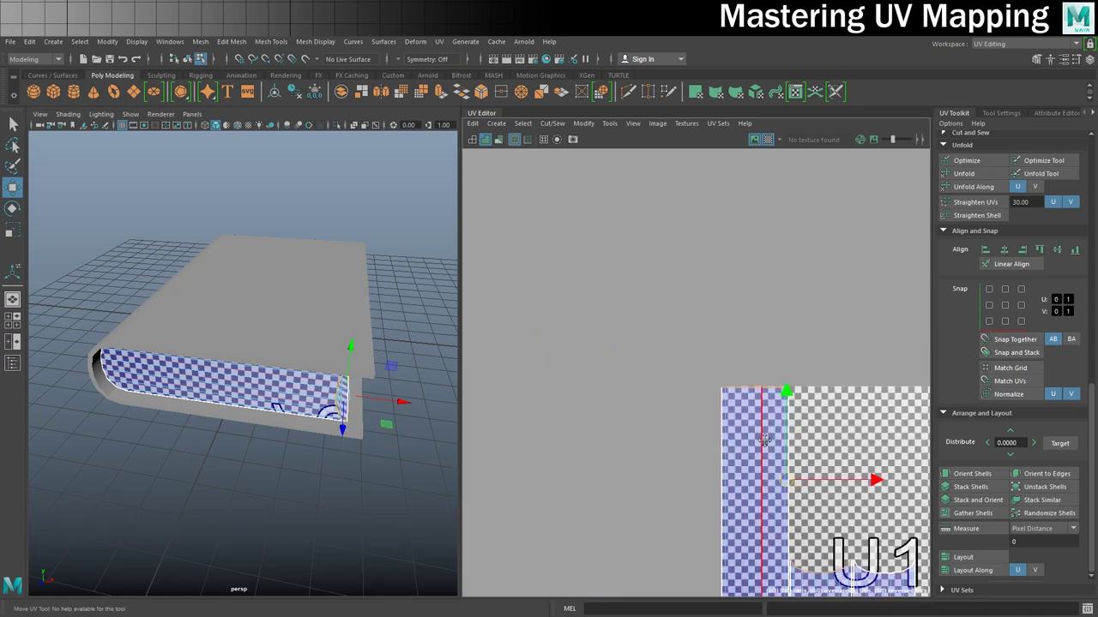
scroll(680, 417, "up", 5)
middle_click_drag(680, 417, 651, 287, "alt")
scroll(632, 306, "up", 3)
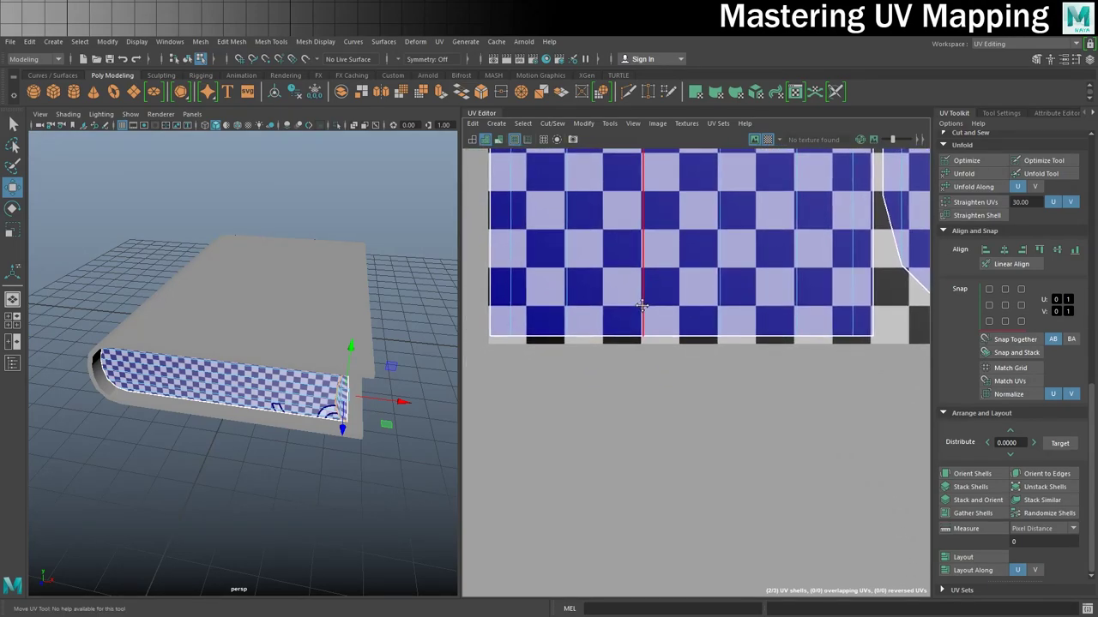
left_click(495, 340)
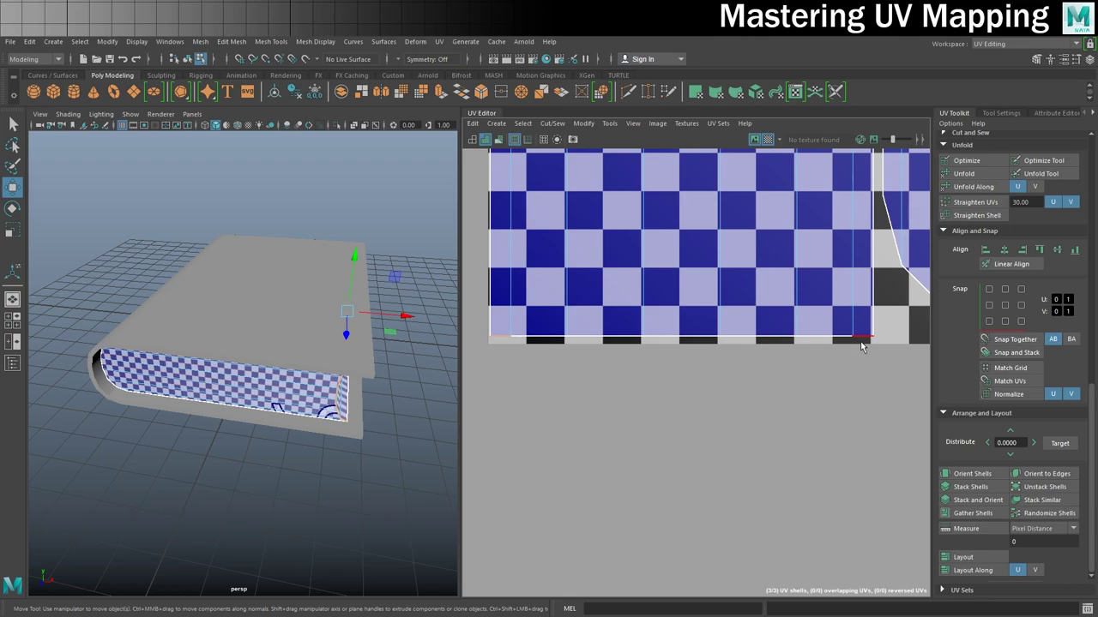
scroll(819, 326, "down", 3)
scroll(708, 393, "down", 6)
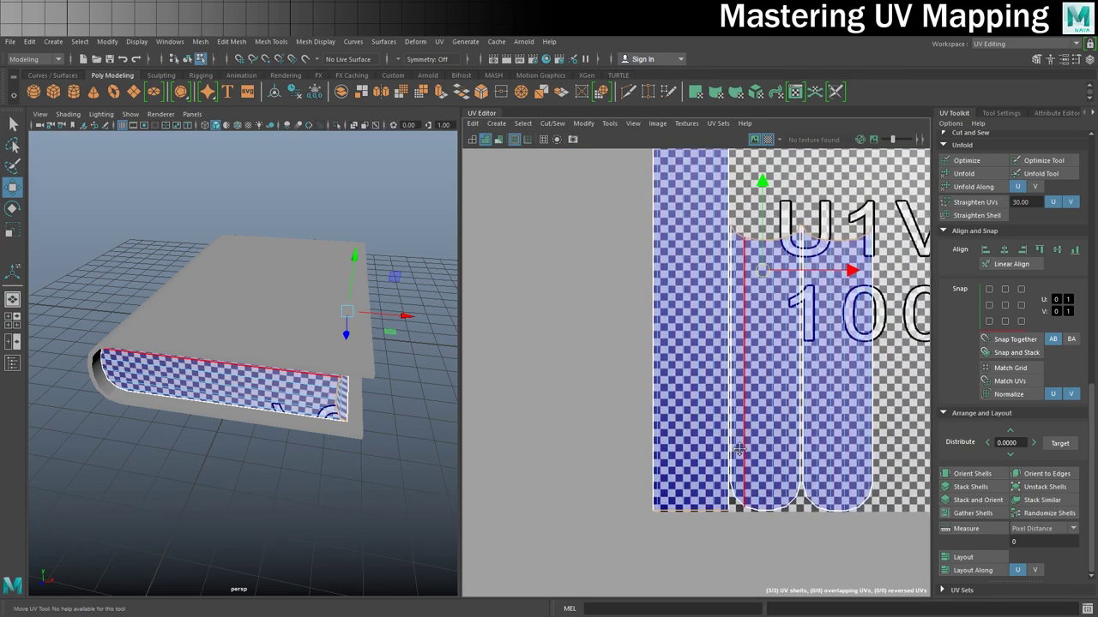
middle_click_drag(708, 393, 667, 394, "alt")
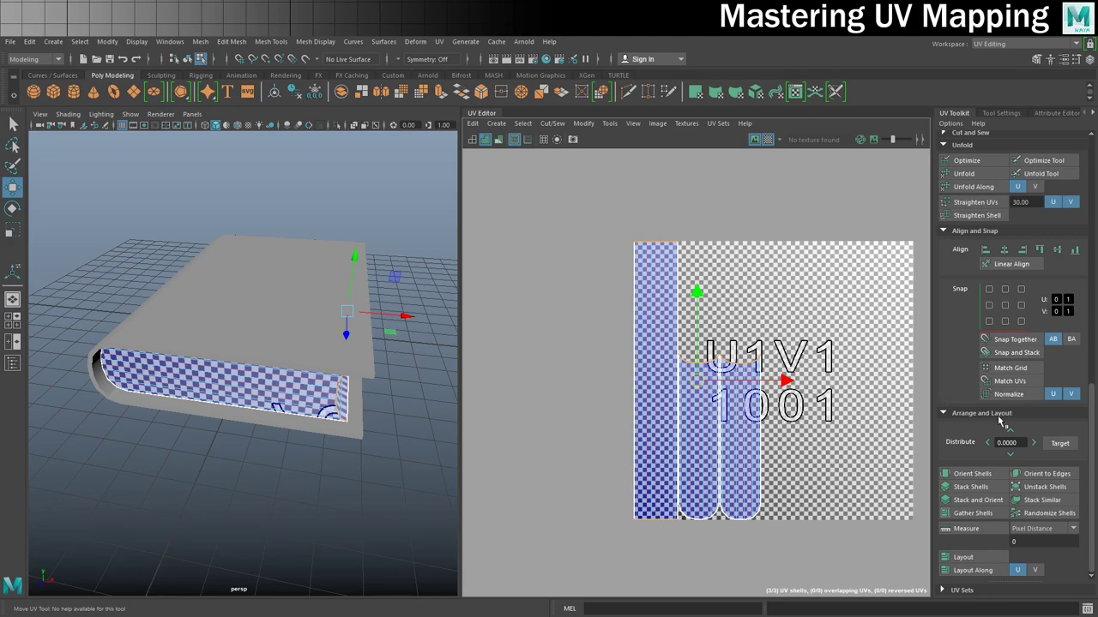
- Stitch both page-end UV shells onto the fore-edge shell with the A to B direction, and select the combined shell
scroll(999, 418, "up", 2)
left_click(952, 203)
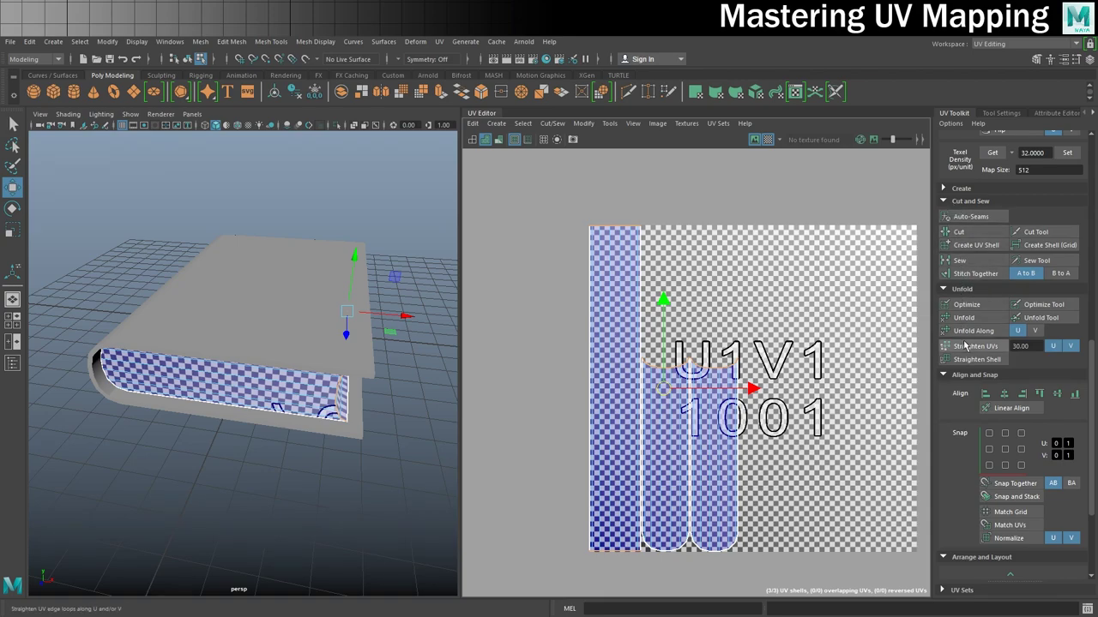
left_click(977, 273)
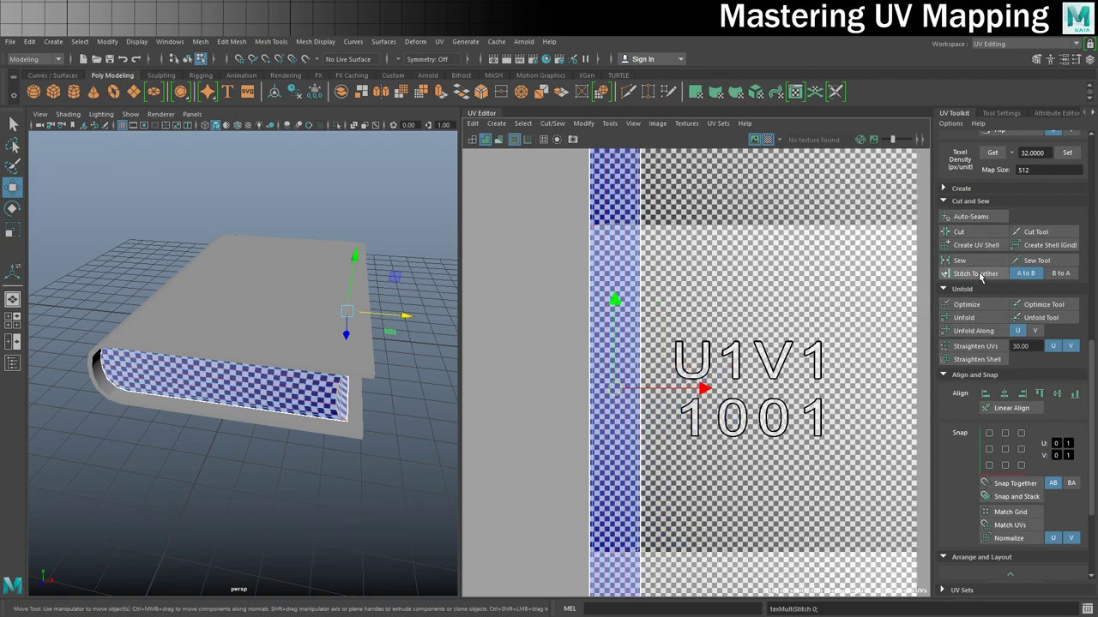
scroll(542, 400, "down", 5)
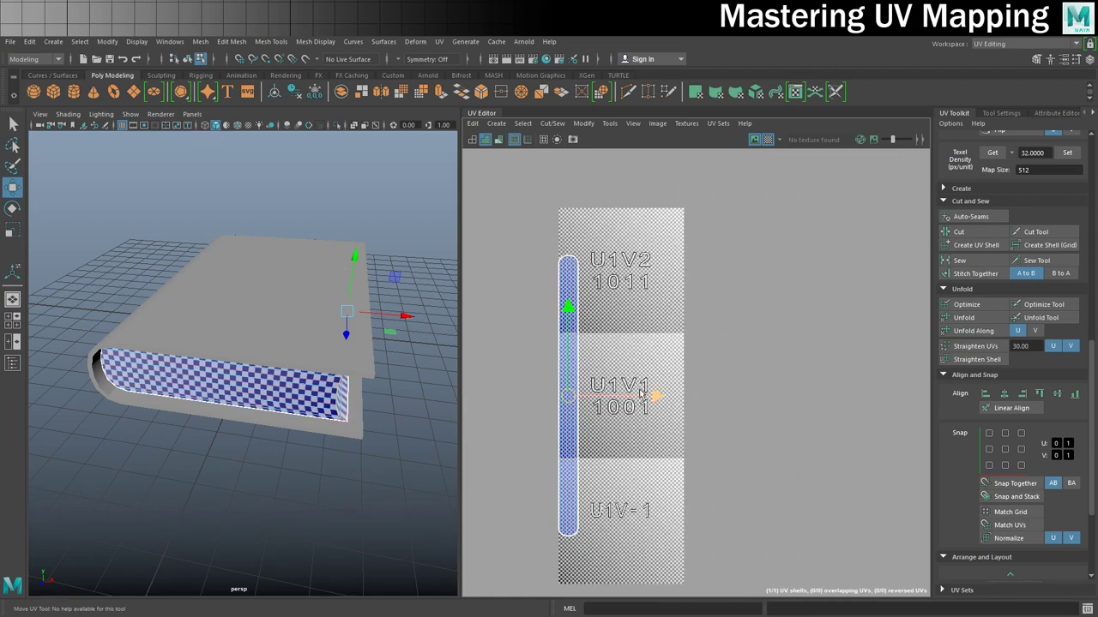
right_click_drag(574, 362, 556, 334)
left_click(565, 334)
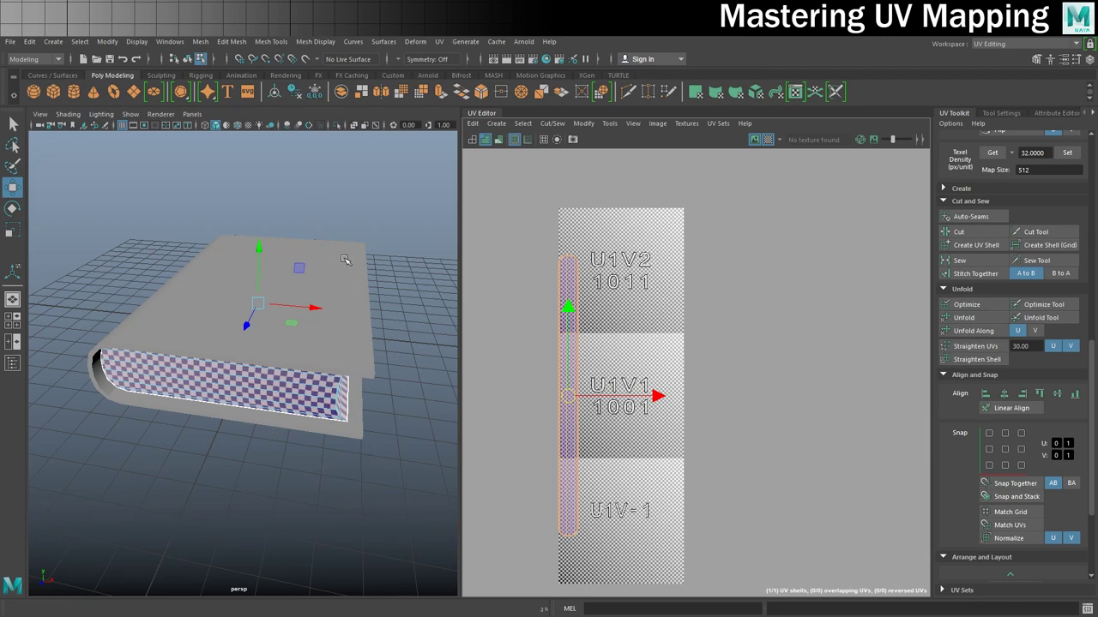
- Switch to the book cover and select its thin rim faces along the upper and lower boards at the near end
right_click_drag(339, 283, 354, 280)
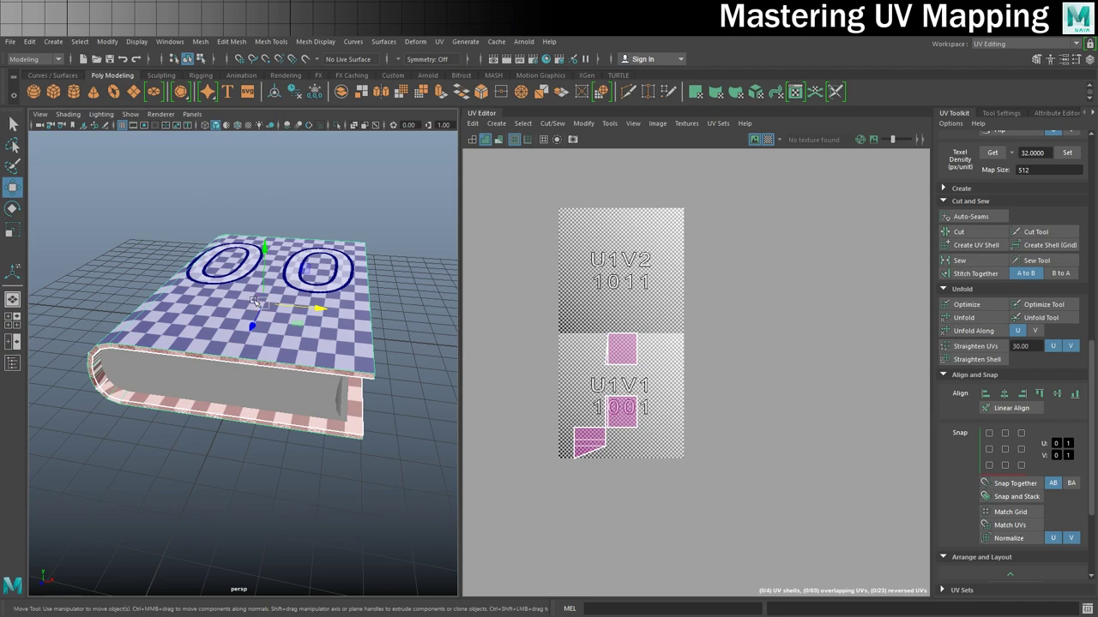
mouse_move(241, 410)
left_mouse_down("alt")
mouse_move(252, 380)
mouse_move(247, 393)
left_mouse_up("alt")
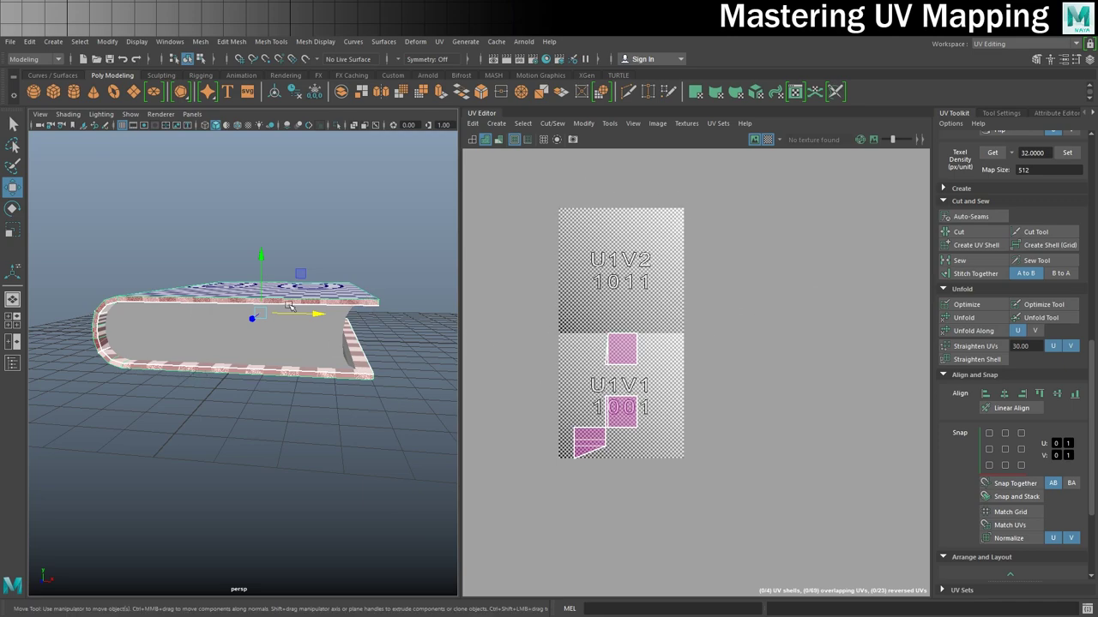
scroll(279, 307, "up", 3)
scroll(317, 326, "down", 5)
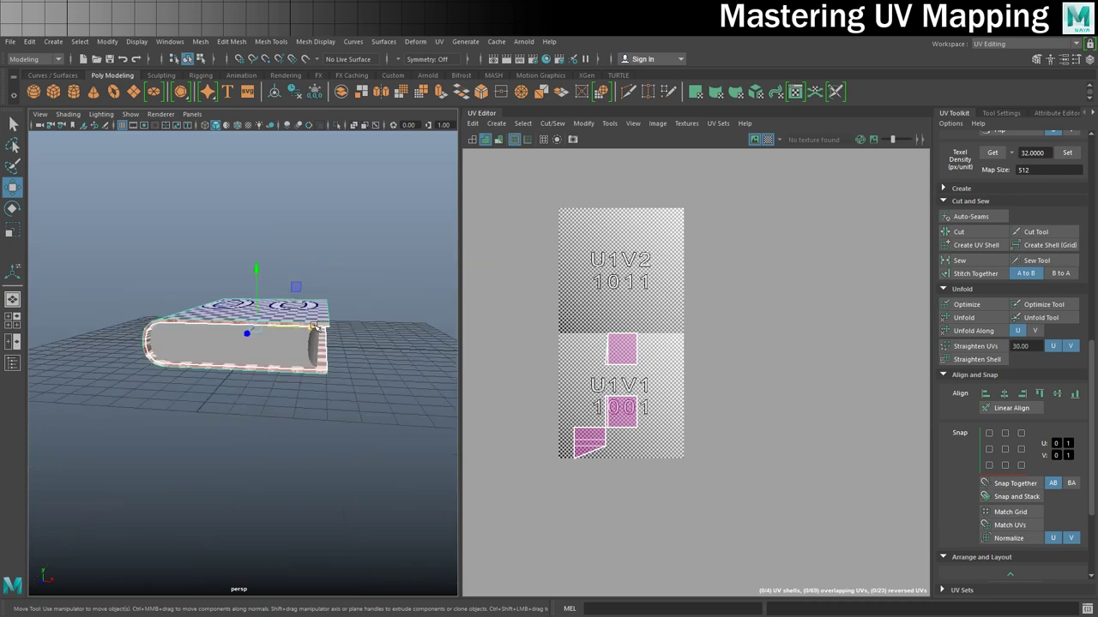
left_click_drag(317, 326, 312, 328, "alt")
right_click(313, 328)
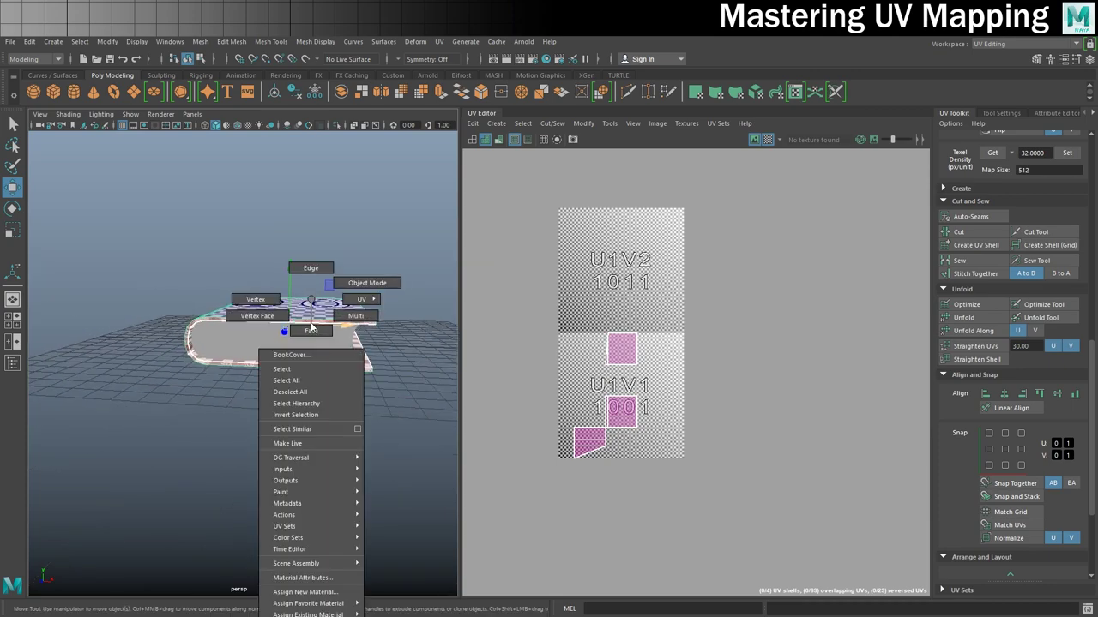
left_click(310, 330)
scroll(317, 326, "up", 5)
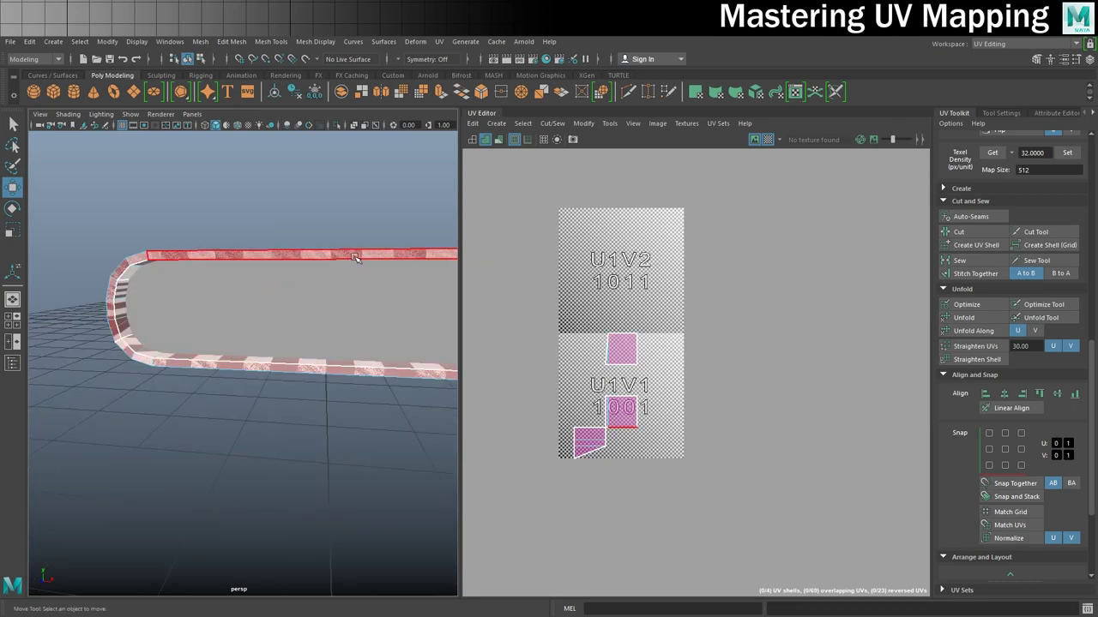
left_click(356, 256)
left_click_drag(356, 258, 343, 369, "alt")
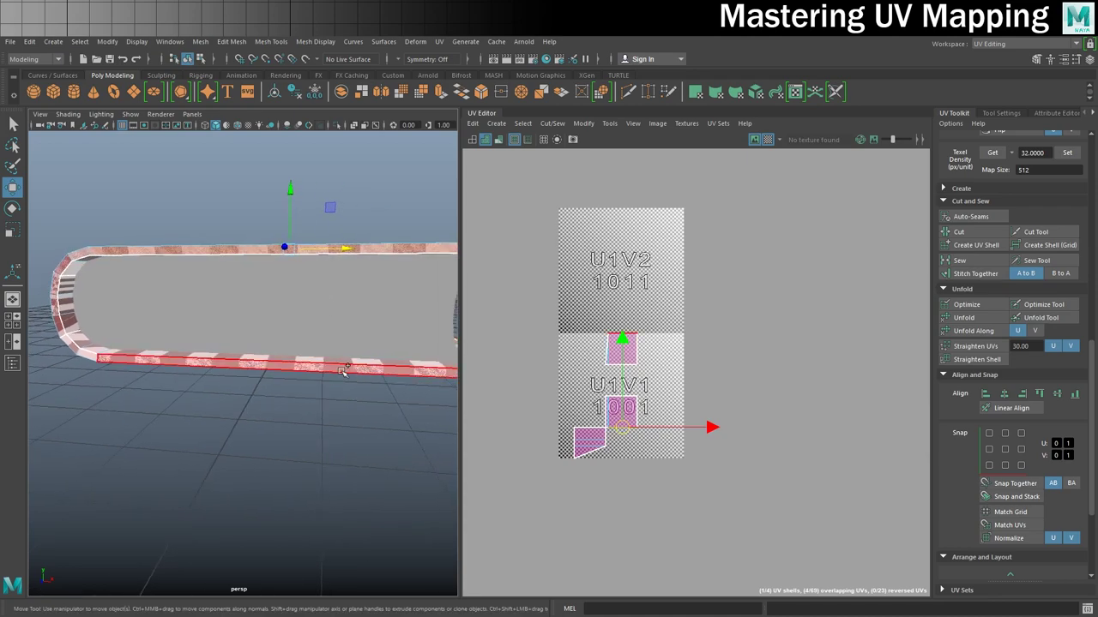
left_click(343, 368, "shift")
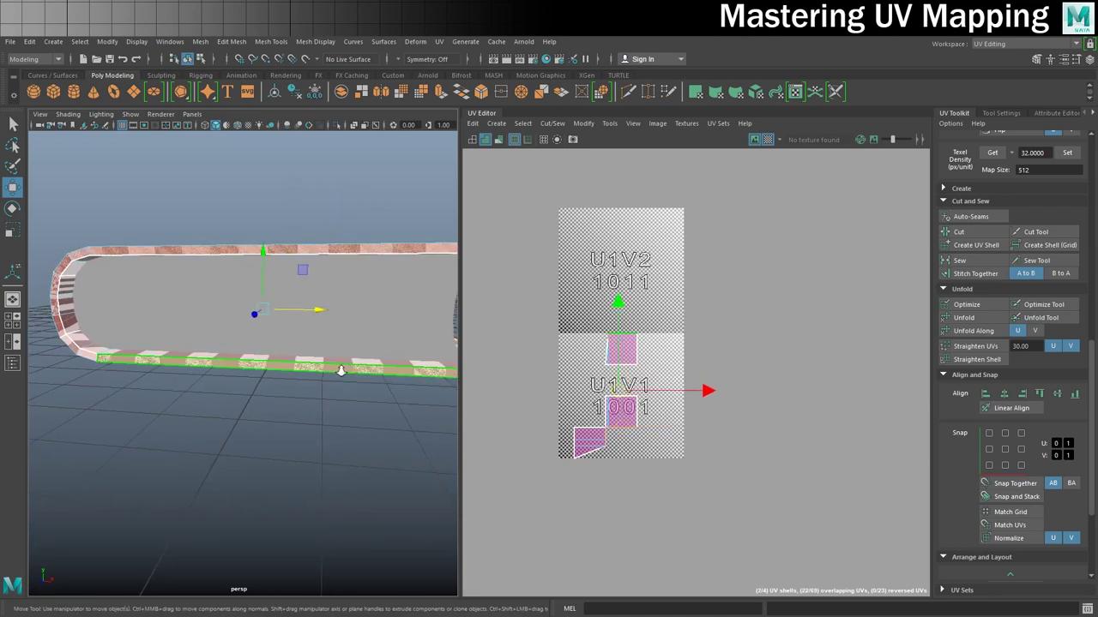
- Add the thin rim faces at the opposite end of the book cover to the face selection
scroll(340, 371, "down", 5)
left_click_drag(333, 289, 103, 314, "alt")
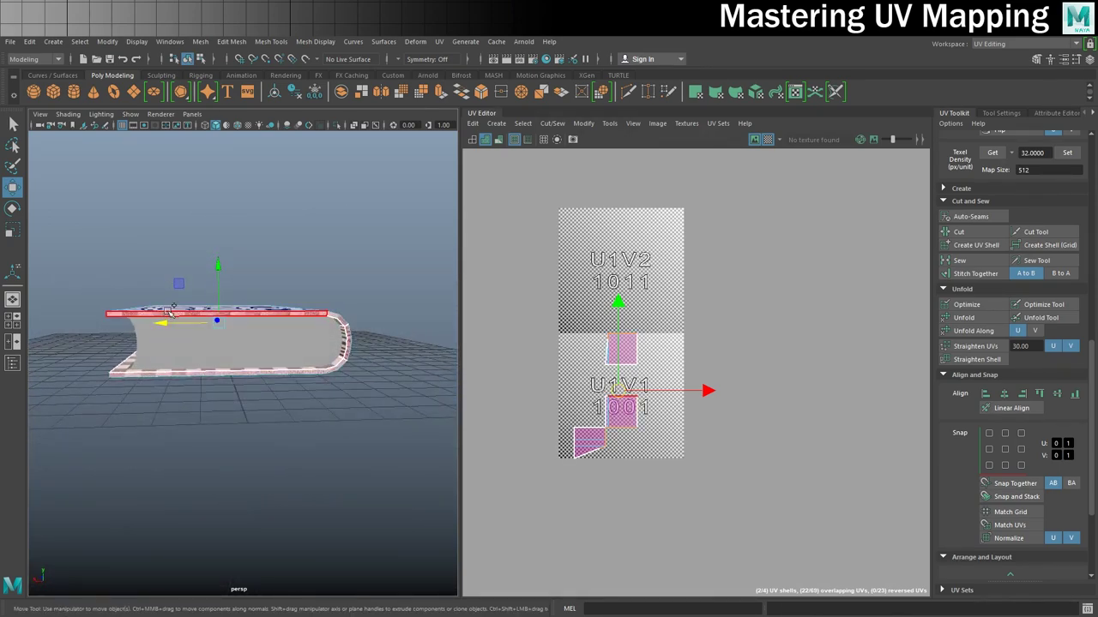
left_click(209, 375, "shift")
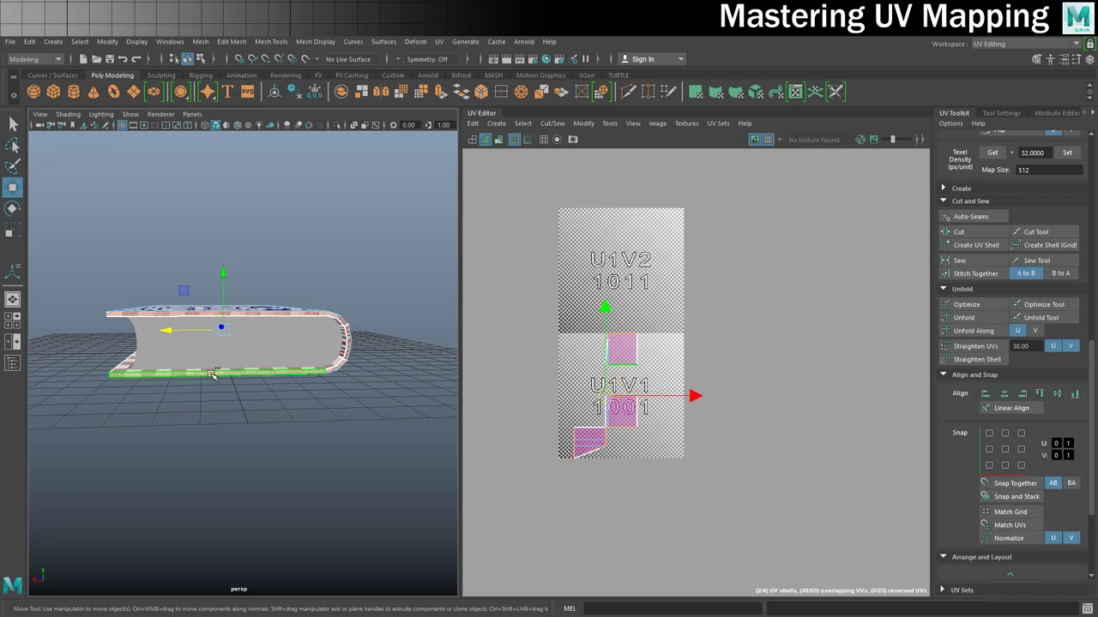
left_click(94, 308, "shift")
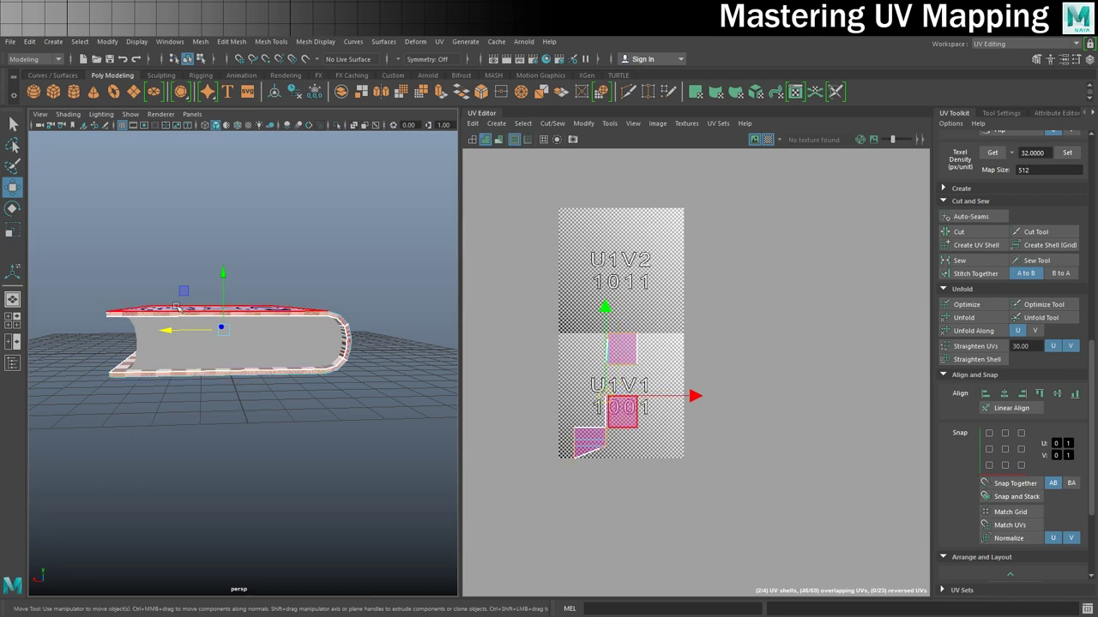
scroll(206, 371, "down", 4)
left_click_drag(206, 370, 404, 387, "alt")
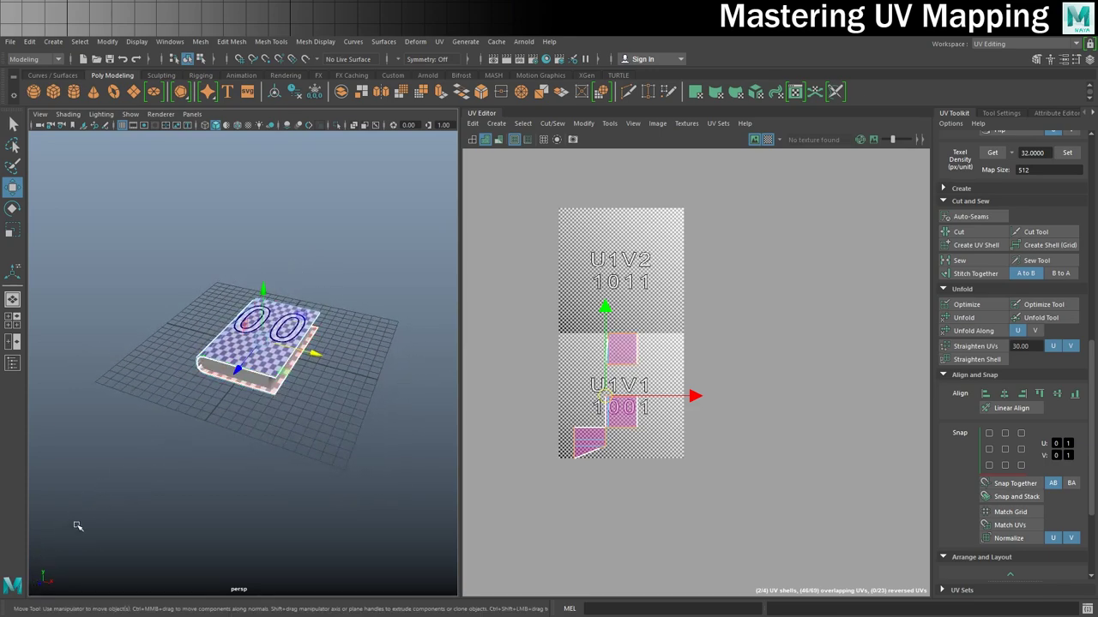
- Planar-map the selected rim faces from the Z axis, fitted to the bounding box, and move their UVs into the U2V1 tile
left_click(438, 41)
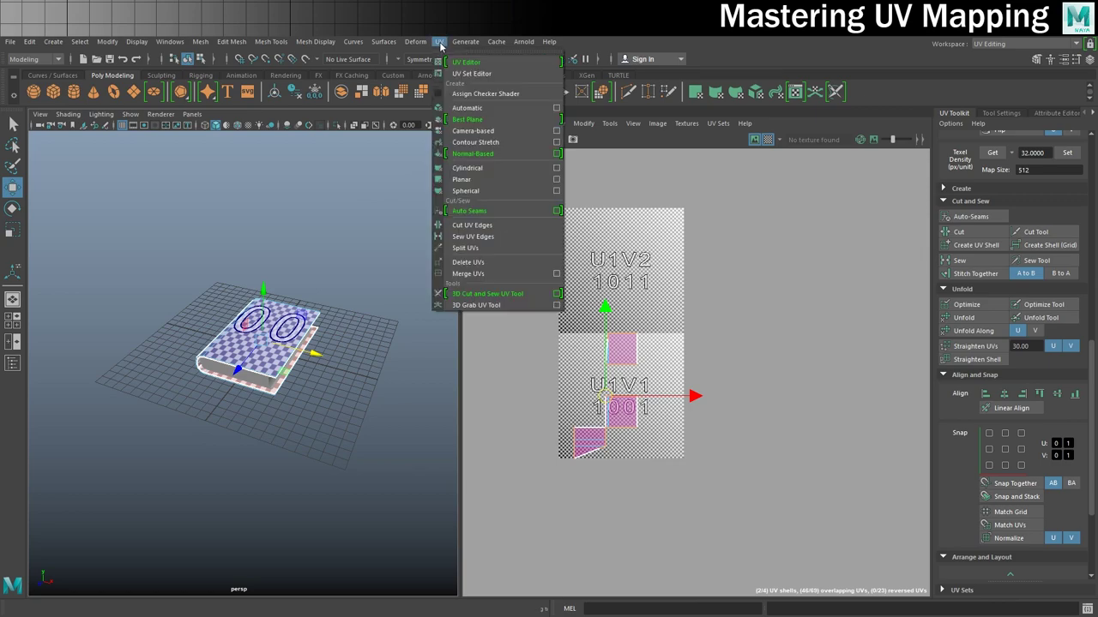
left_click(555, 180)
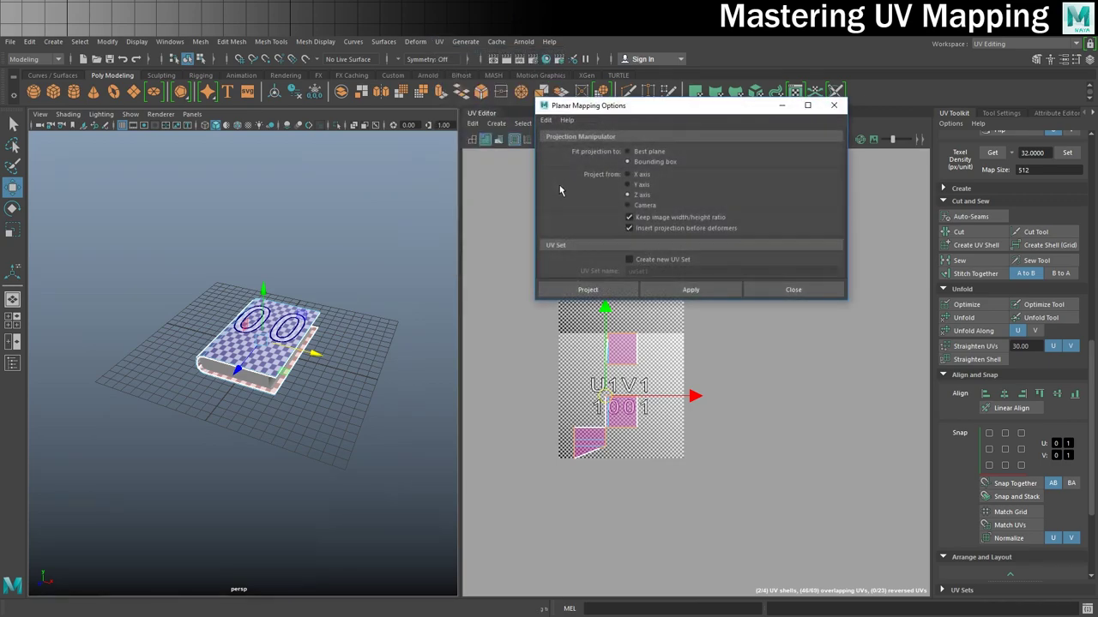
left_click(592, 289)
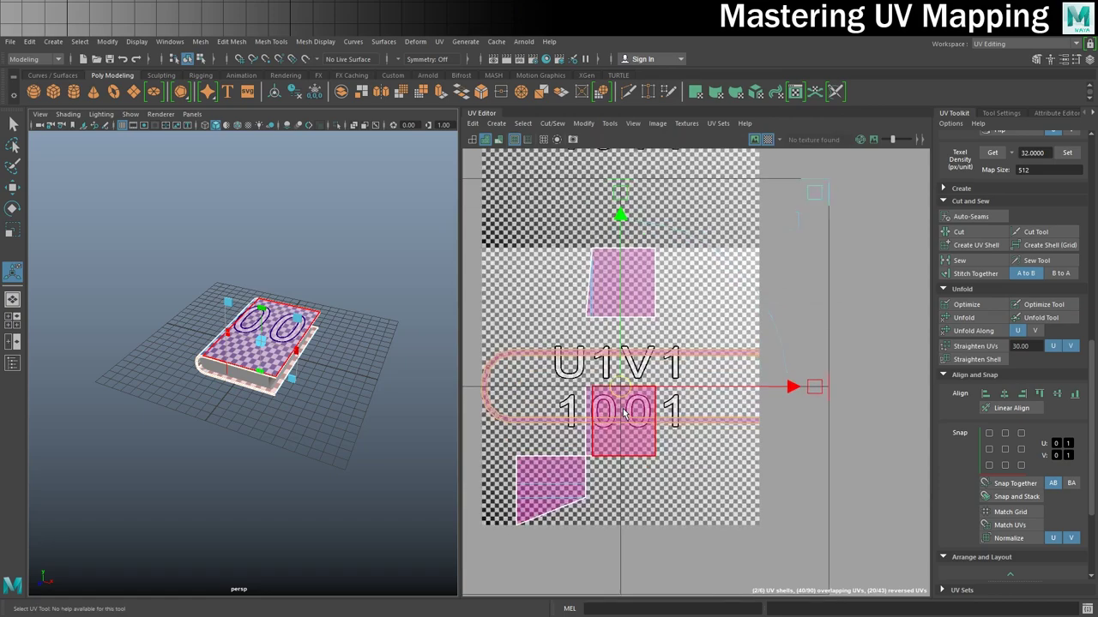
key("w")
left_click_drag(622, 391, 875, 376)
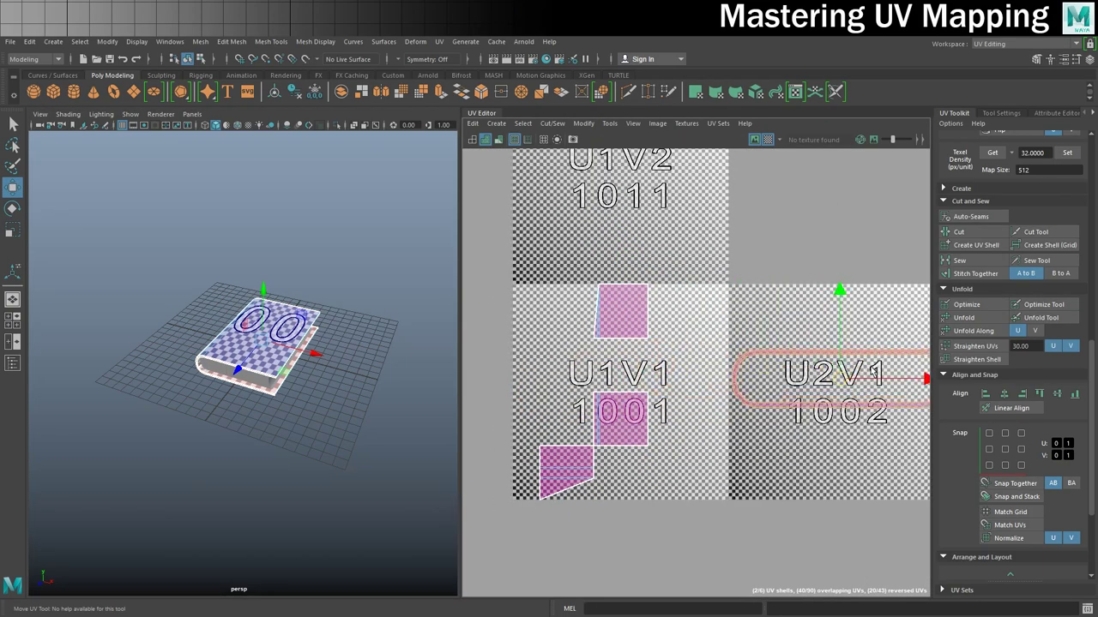
middle_click_drag(858, 392, 725, 410, "alt")
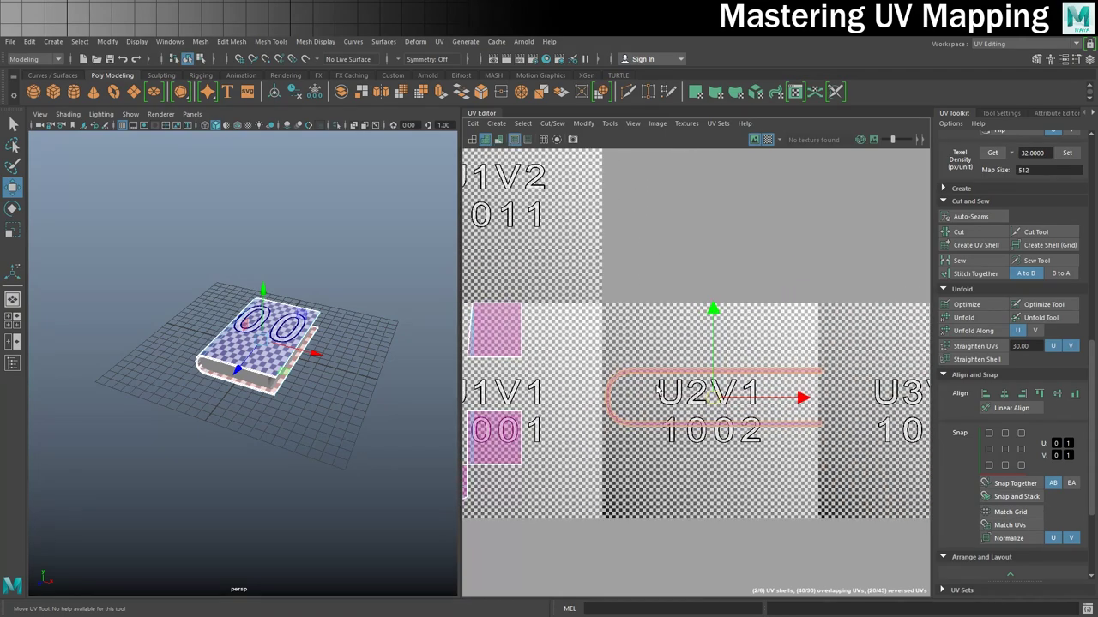
- Separate the two overlapping rim UV shells by moving one straight up above the other
right_click_drag(661, 380, 641, 359)
left_click(652, 378)
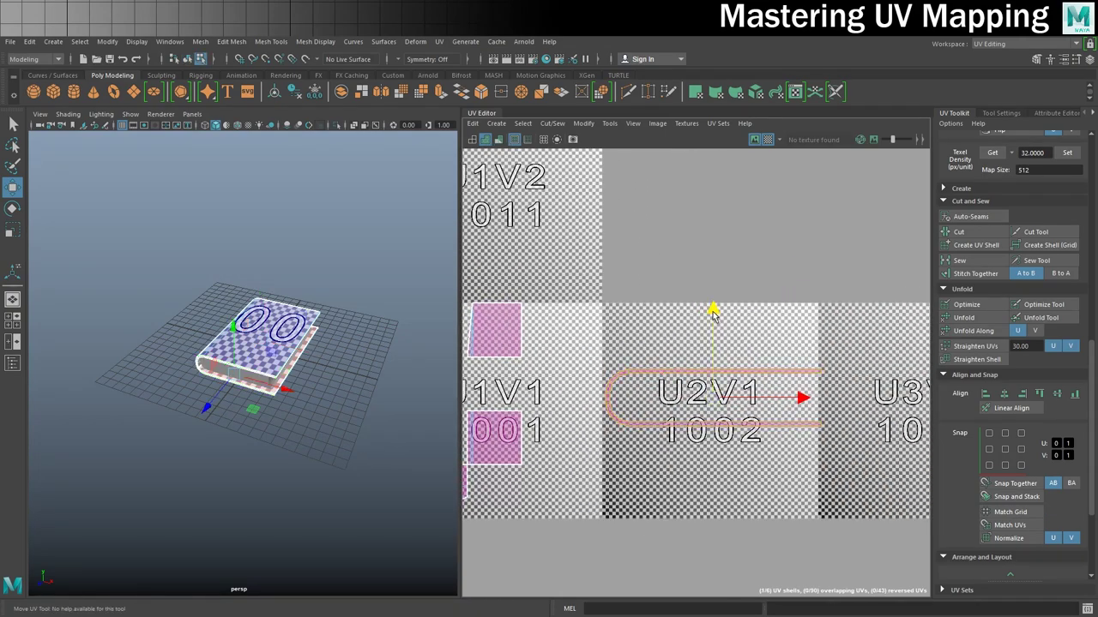
left_click_drag(706, 313, 706, 268)
left_click(701, 364)
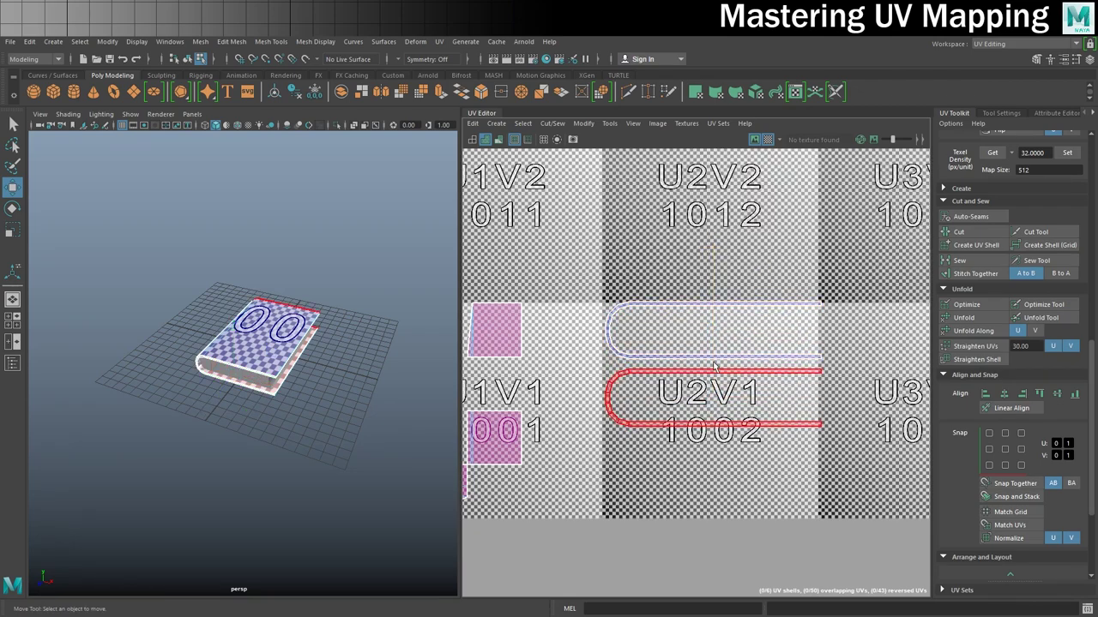
- Flip the reversed lower rim UV shell in the U2V1 tile along the U direction
left_click(691, 385)
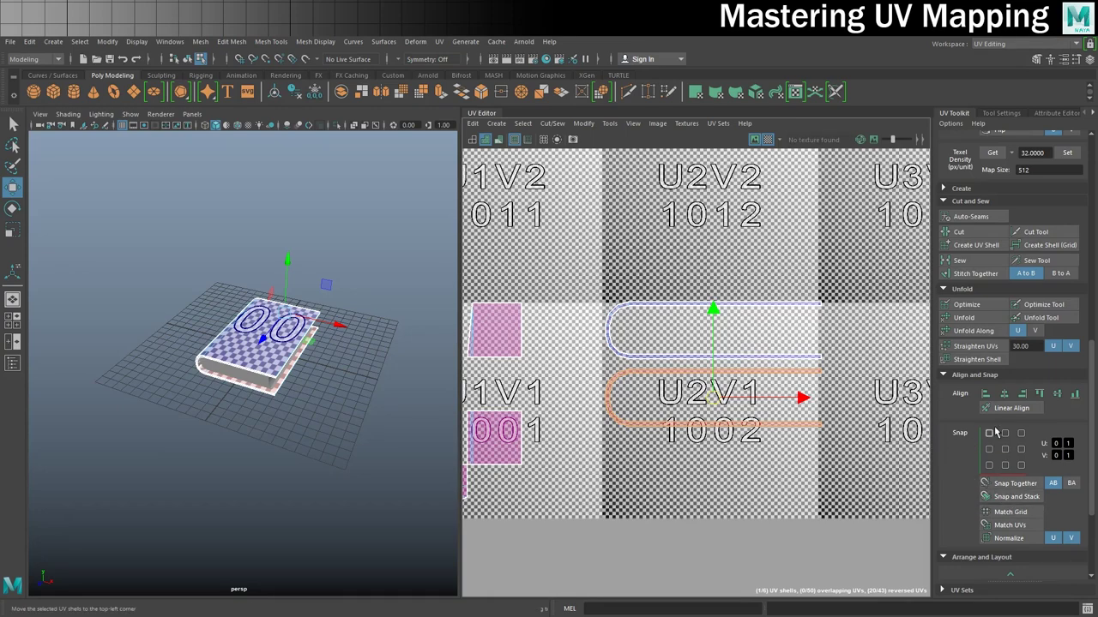
scroll(996, 433, "up", 3)
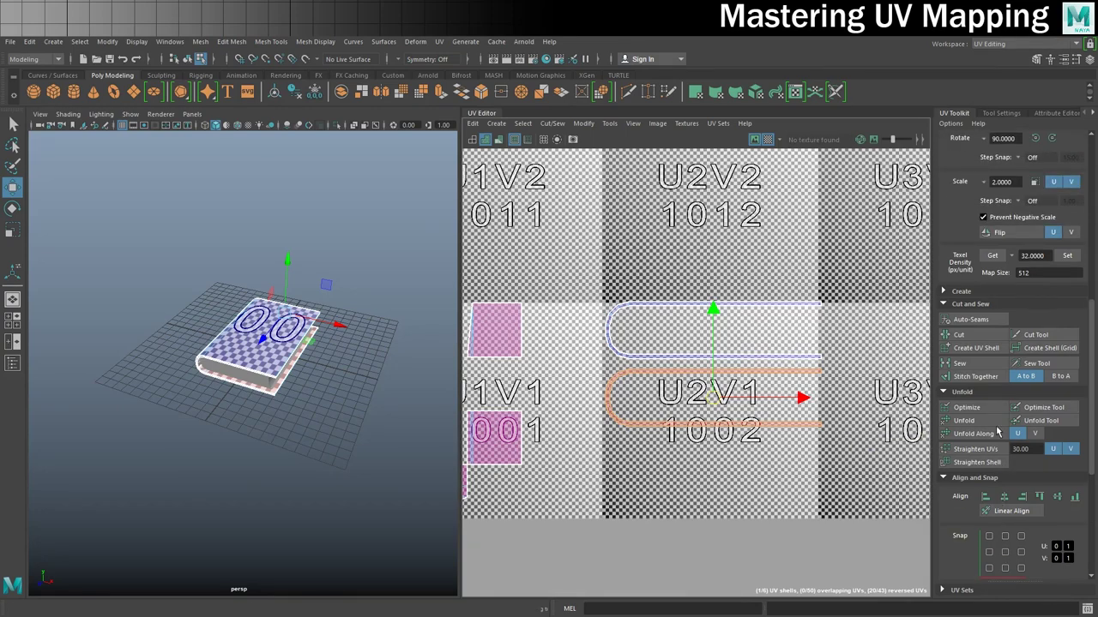
scroll(997, 433, "up", 1)
left_click(1013, 273)
left_click(699, 300)
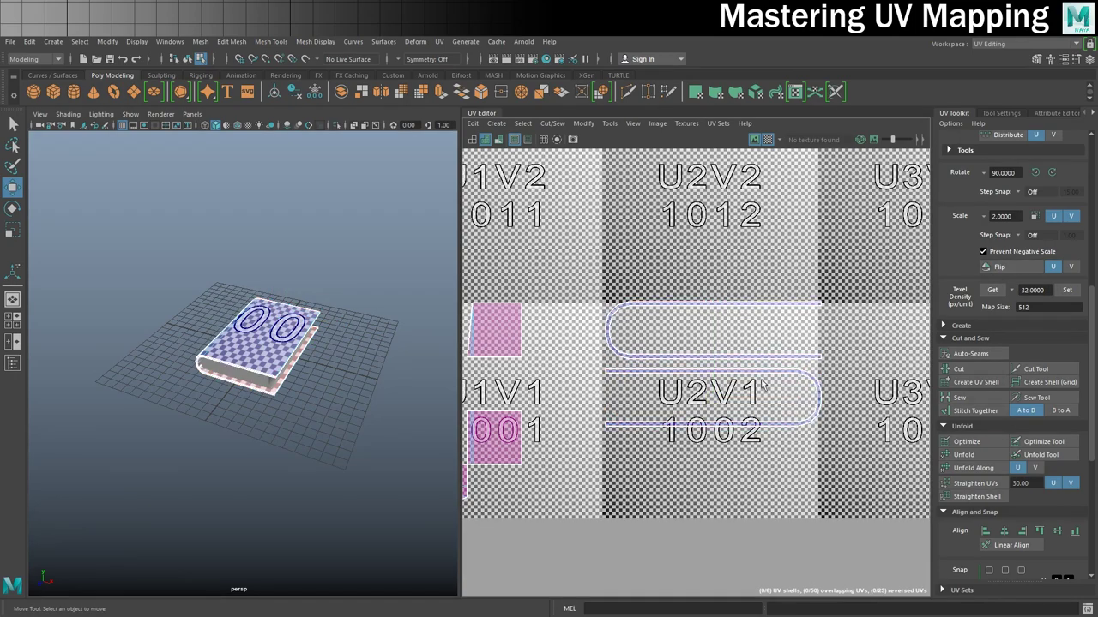
- Select all the remaining cover UV shells in the U1V1 tile
middle_click_drag(694, 376, 850, 343, "alt")
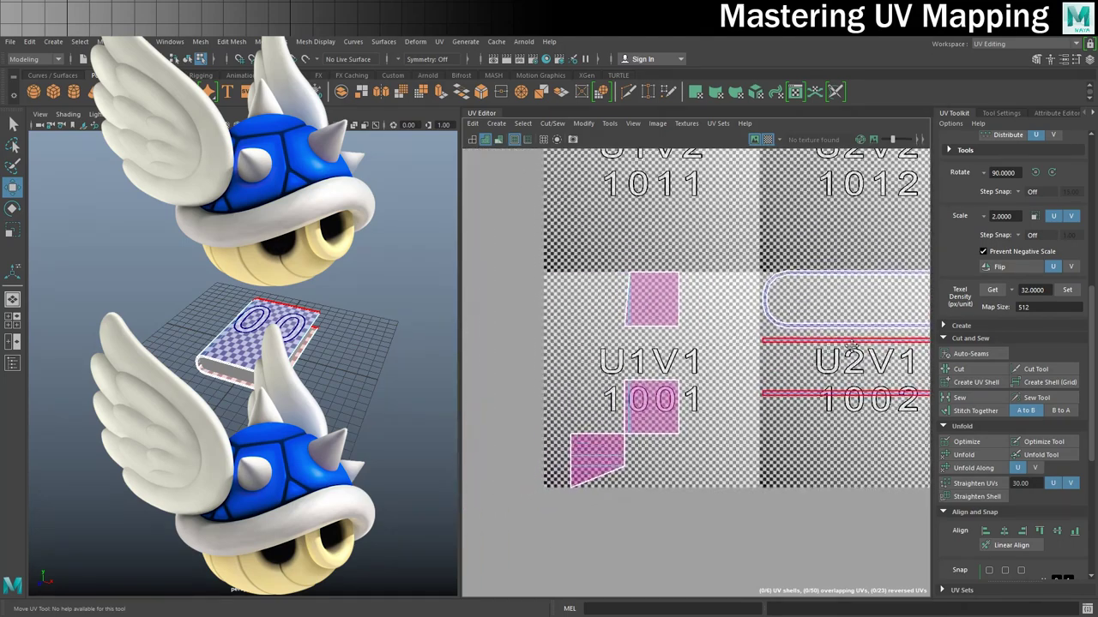
right_click_drag(657, 277, 631, 266)
left_click_drag(517, 233, 711, 542)
left_click_drag(237, 414, 288, 358, "alt")
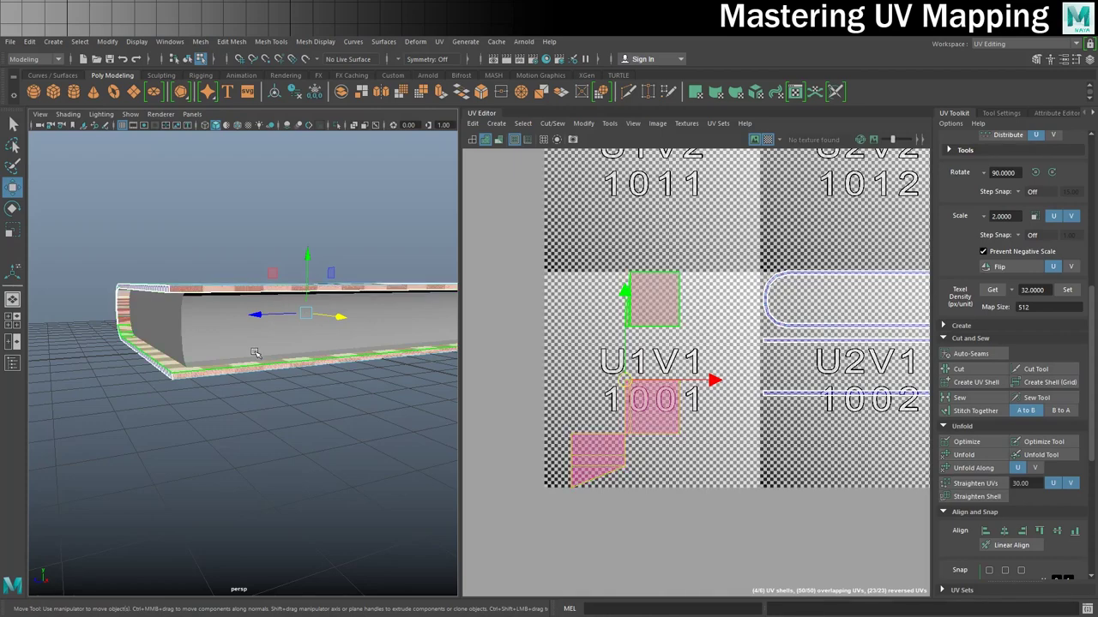
scroll(279, 367, "down", 5)
left_click_drag(280, 367, 298, 385, "alt")
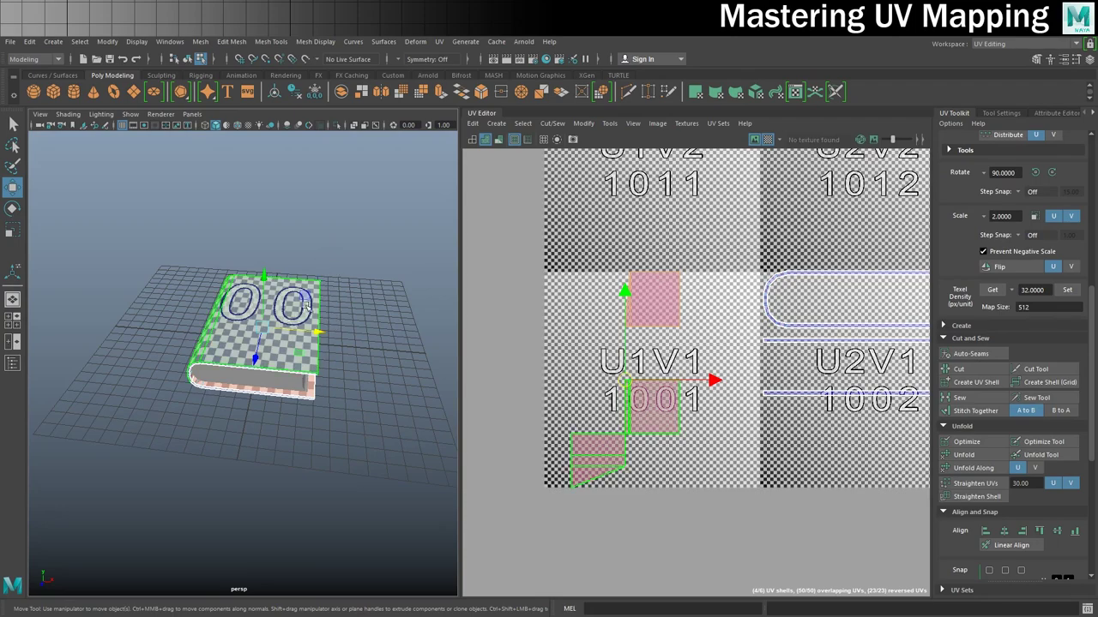
- Planar-map the selected cover faces from the Y axis, fitted to the bounding box with the image width/height ratio kept
left_click(438, 41)
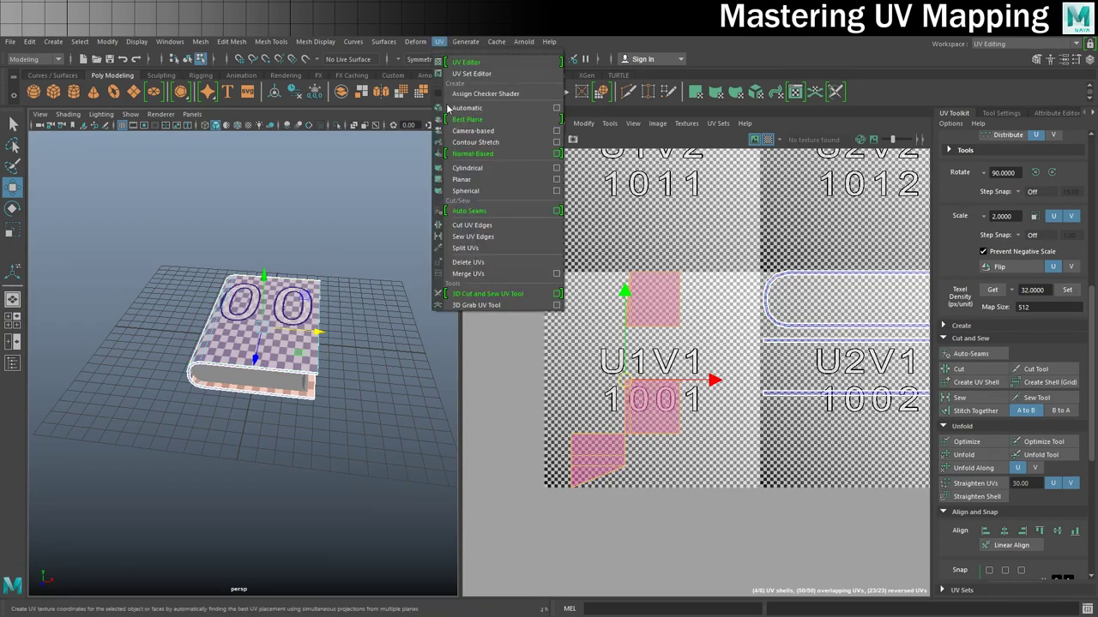
left_click(556, 180)
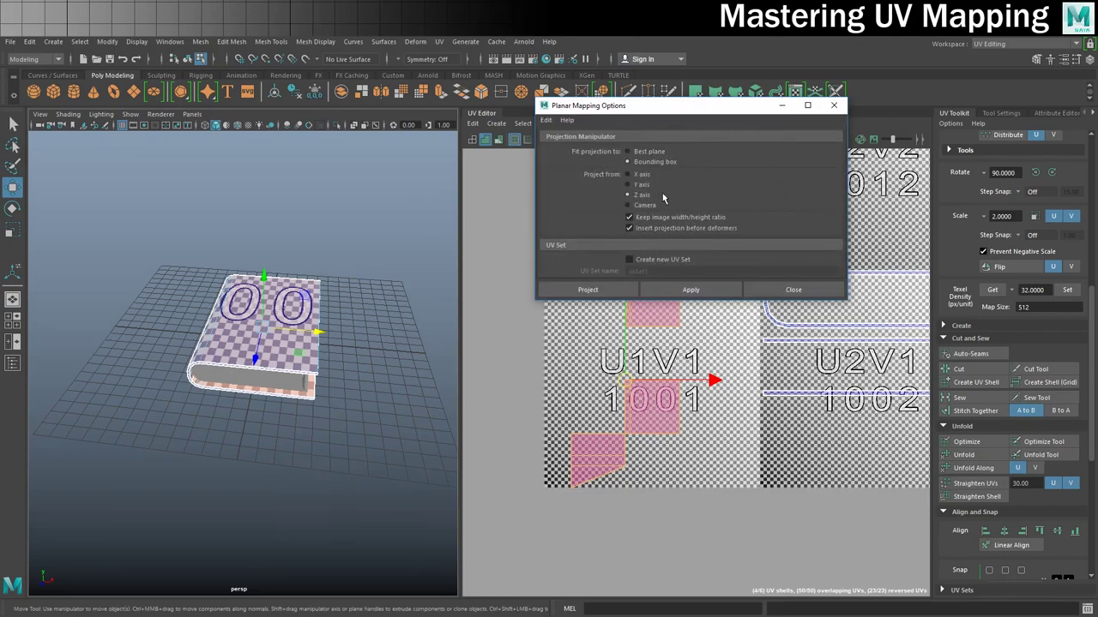
left_click(612, 289)
scroll(626, 302, "up", 3)
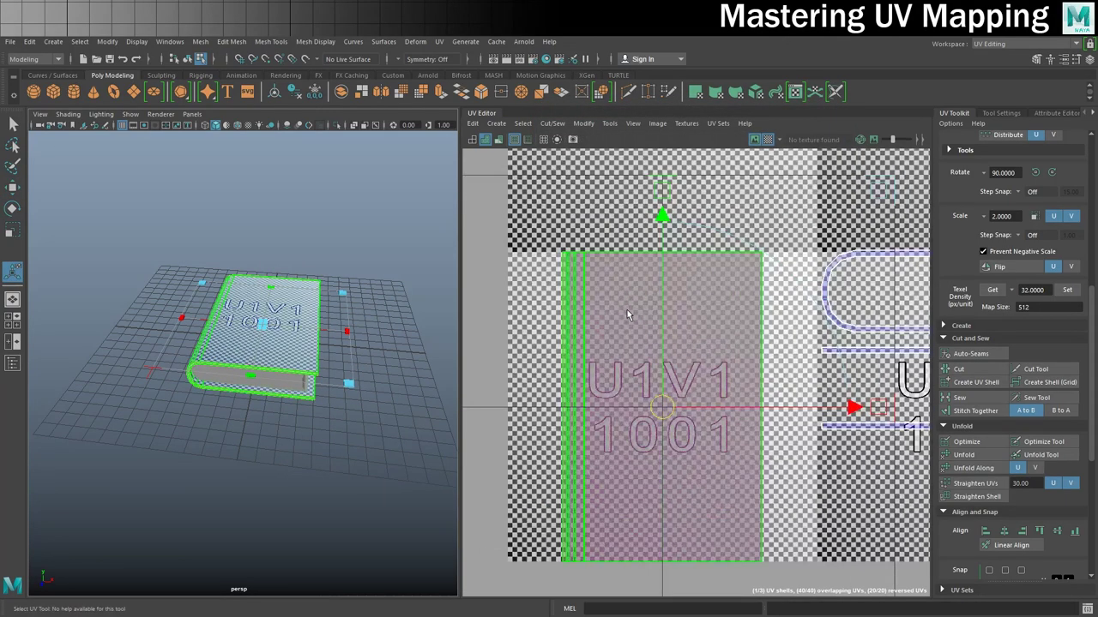
left_click(627, 316)
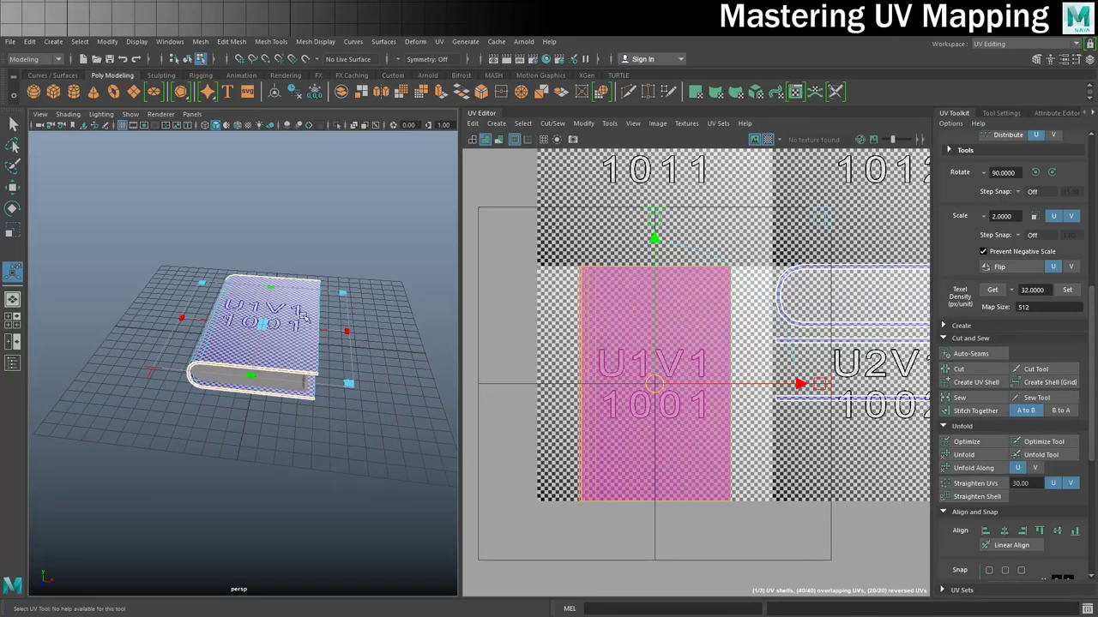
- Cut the cover's UVs along the inner fore-edge edges of both cover boards to separate the inside from the outside
left_click_drag(288, 324, 181, 319, "alt")
left_click(180, 319)
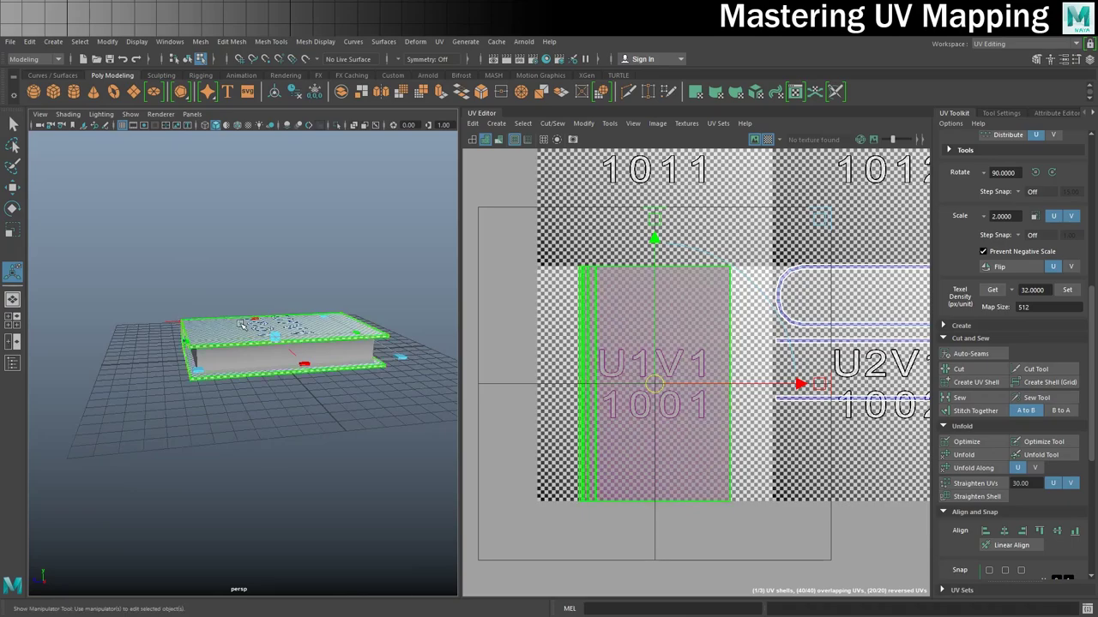
scroll(339, 343, "up", 5)
left_click(339, 343)
left_click(298, 189)
right_click_drag(298, 191, 300, 170)
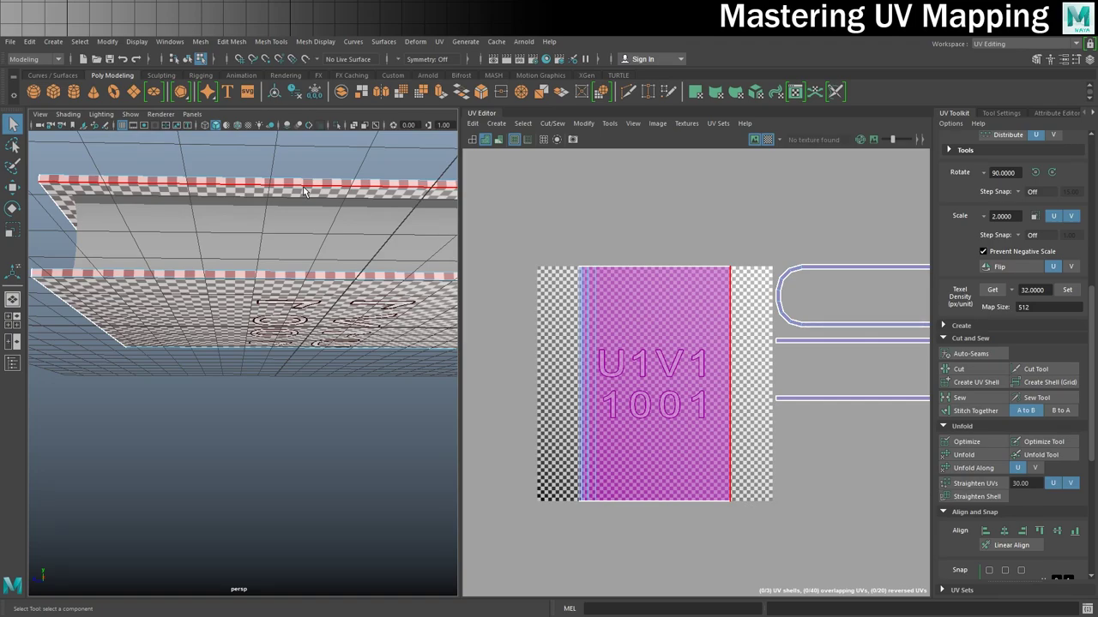
left_click(307, 184)
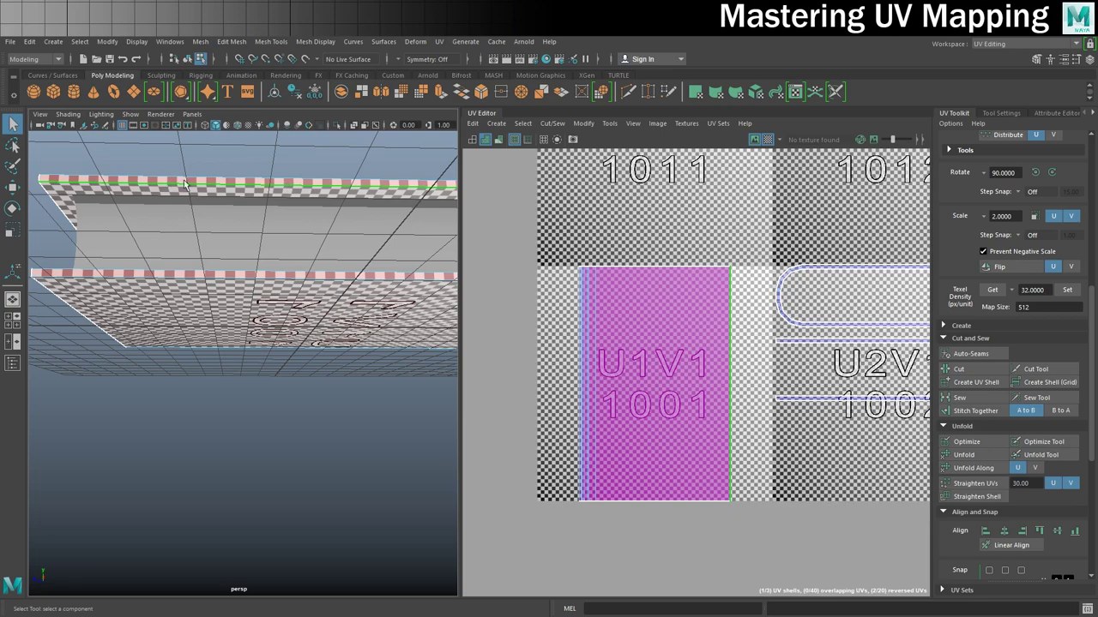
key("f")
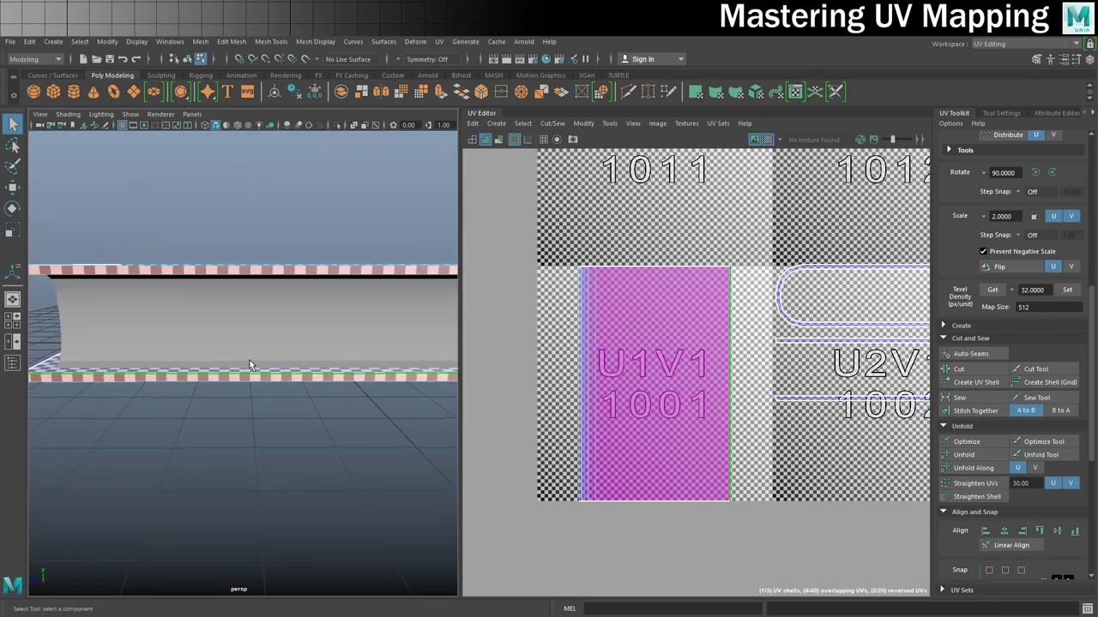
scroll(250, 360, "down", 5)
left_click_drag(227, 367, 302, 327, "alt")
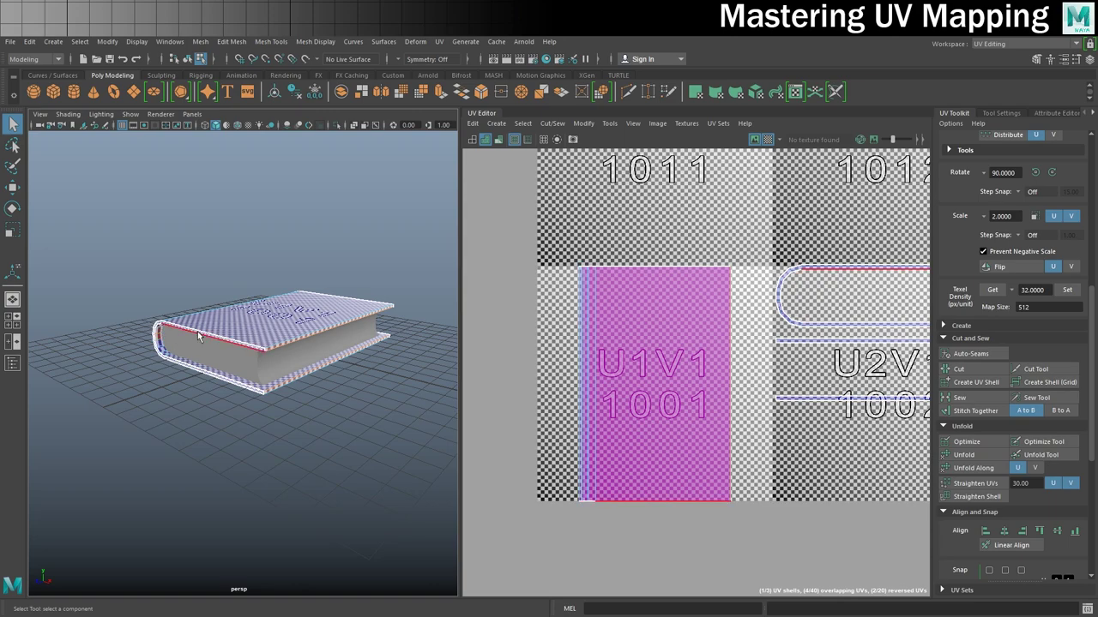
left_click(274, 351)
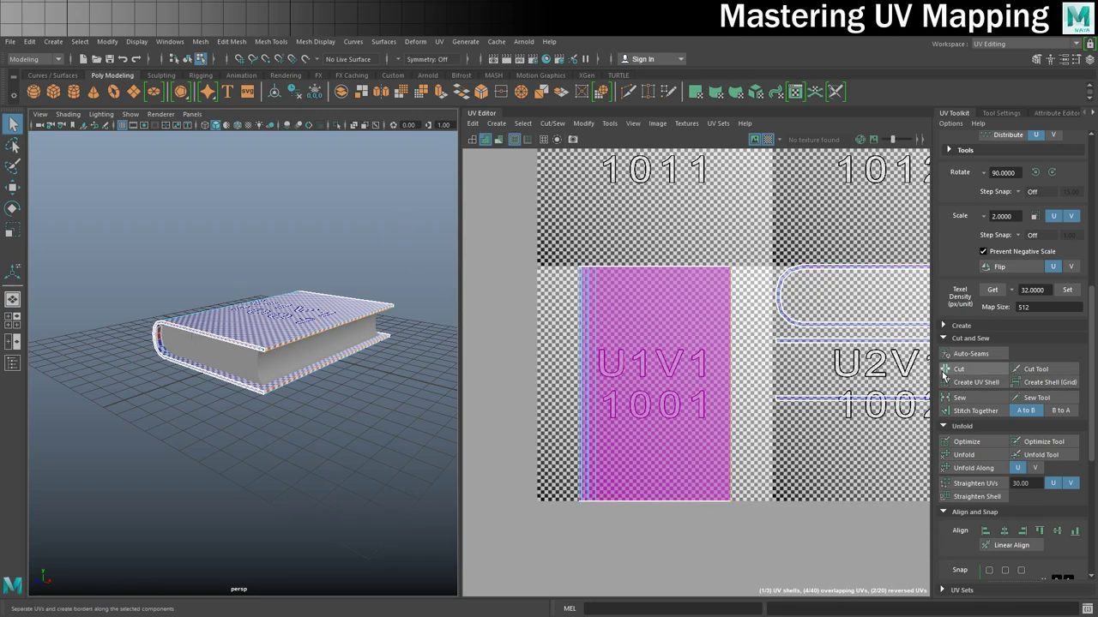
left_click(978, 370)
- Unfold both overlapping cover UV shells in the U1V1 tile
right_click(635, 374)
right_click_drag(632, 375, 588, 357)
left_click_drag(678, 453, 683, 523)
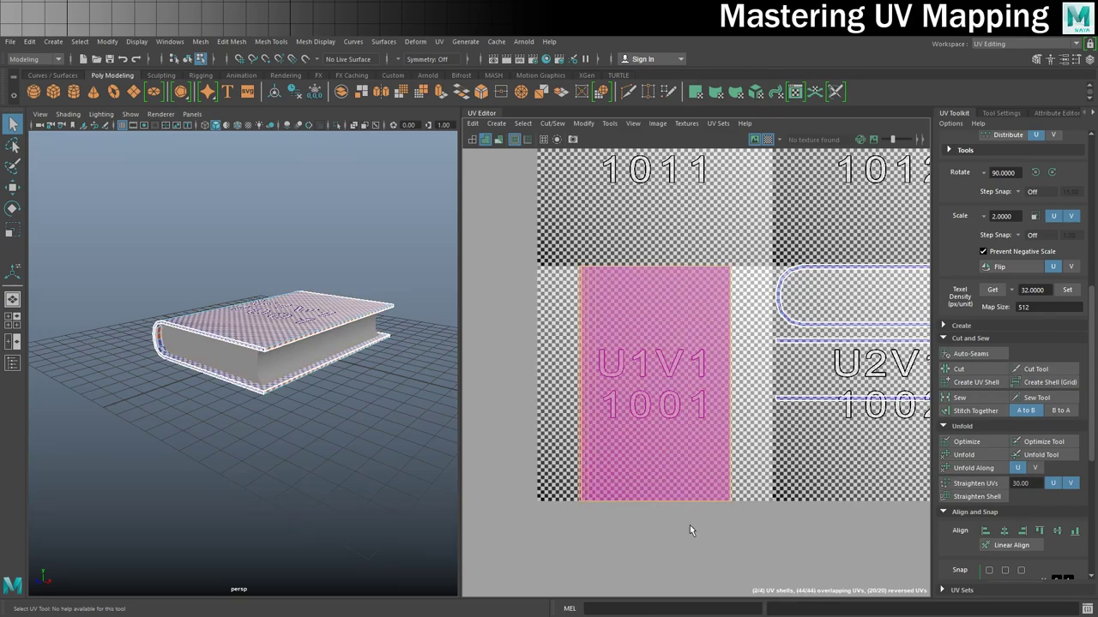
left_click(963, 455)
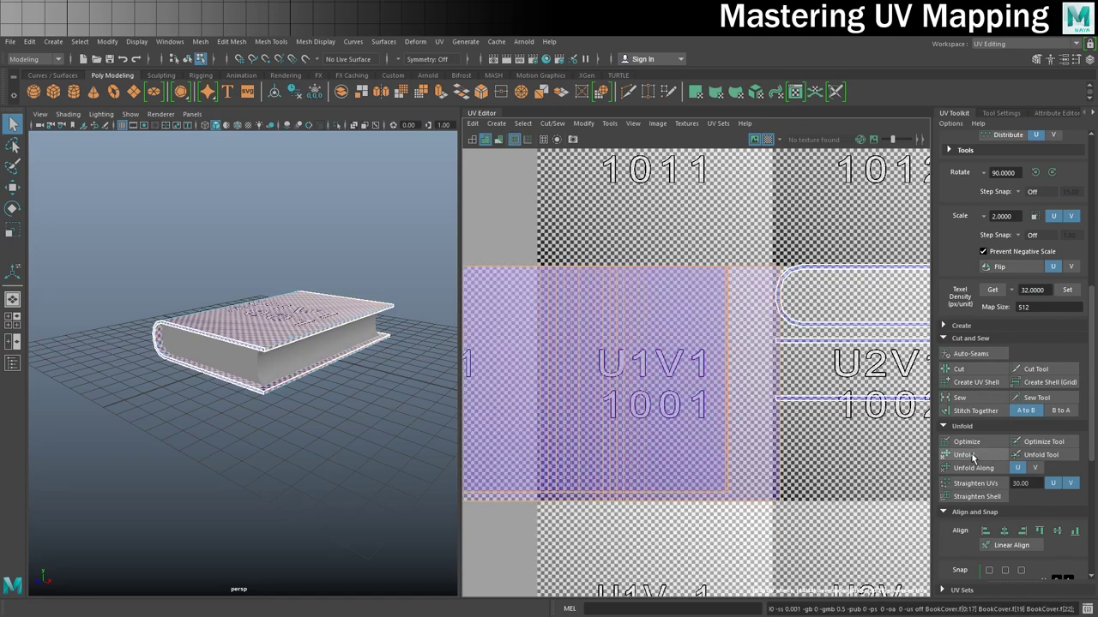
- Move the smaller unfolded cover shell straight up off the other one, into the V2 row of tiles
scroll(669, 420, "down", 3)
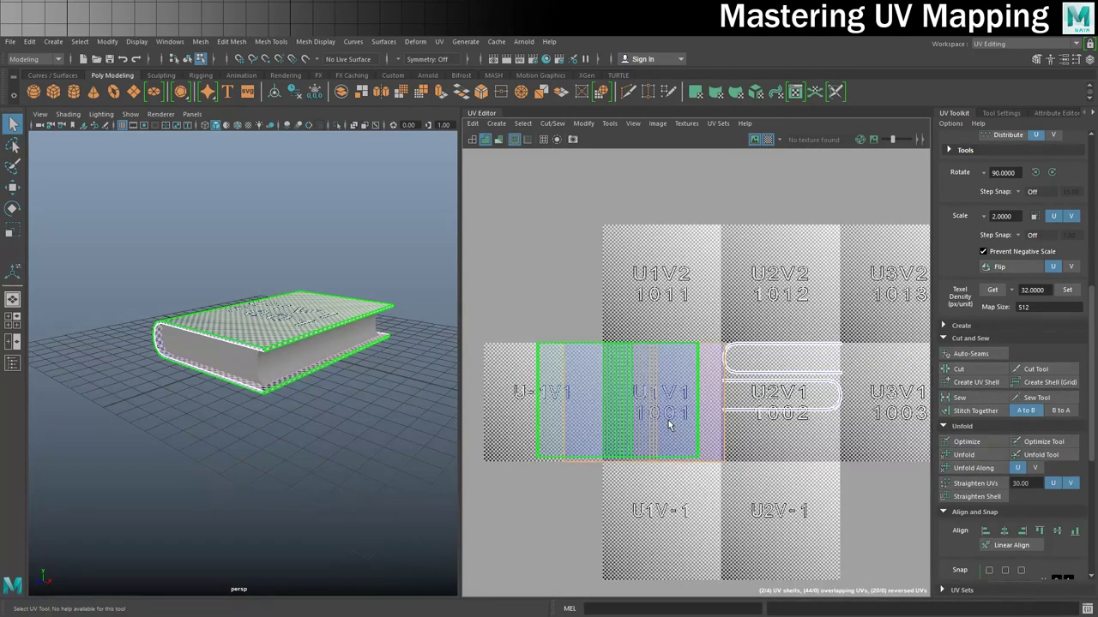
scroll(655, 409, "up", 3)
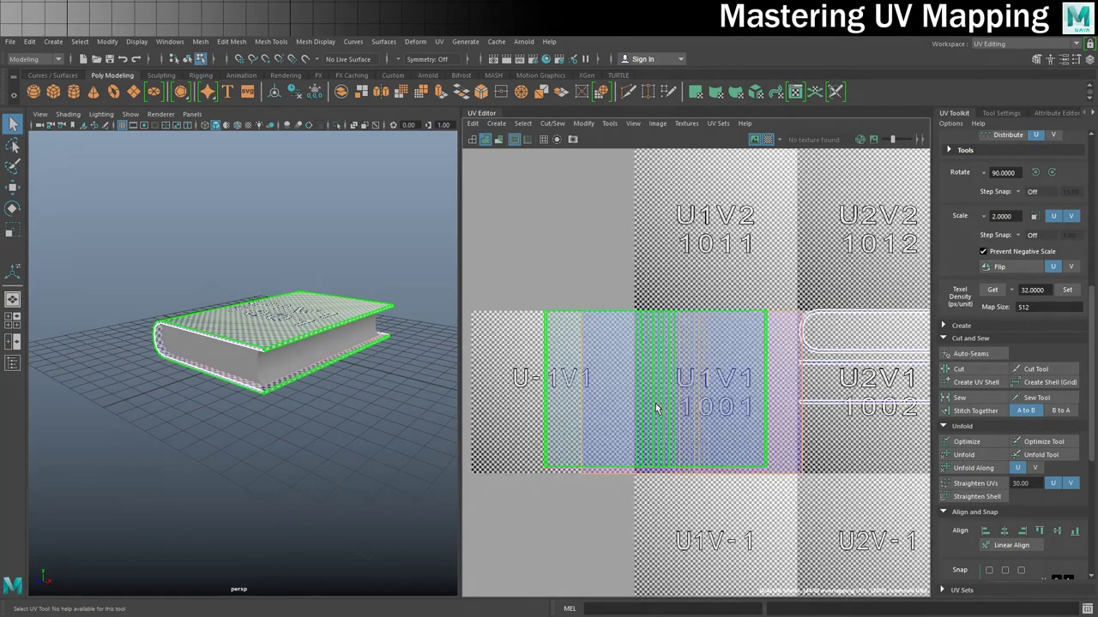
middle_click_drag(655, 403, 677, 379, "alt")
left_click(678, 379)
key("w")
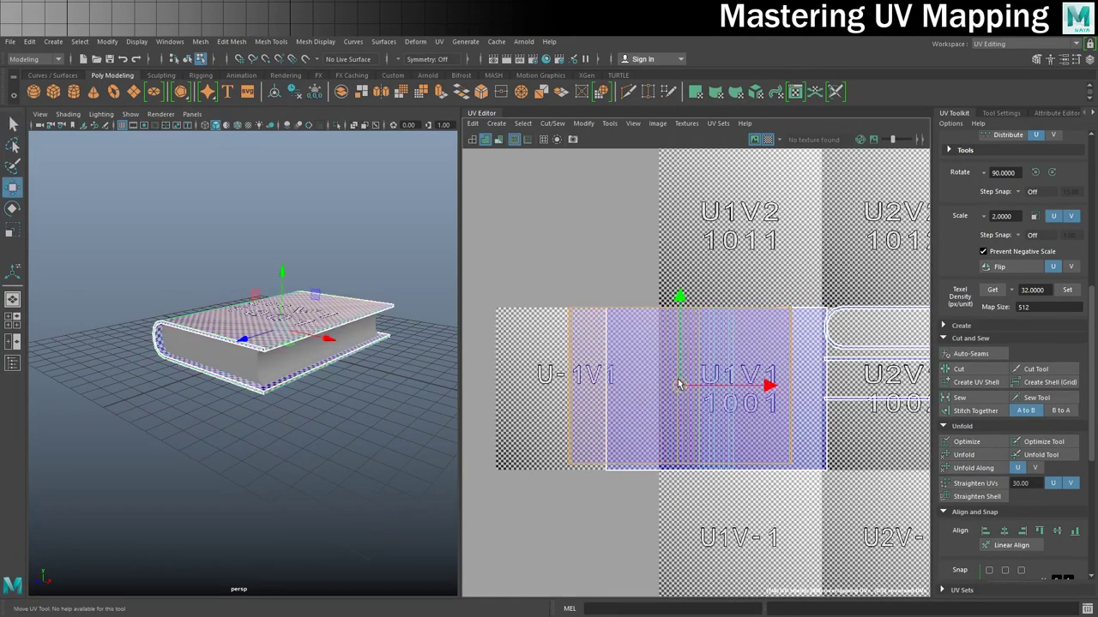
left_click_drag(678, 296, 652, 133)
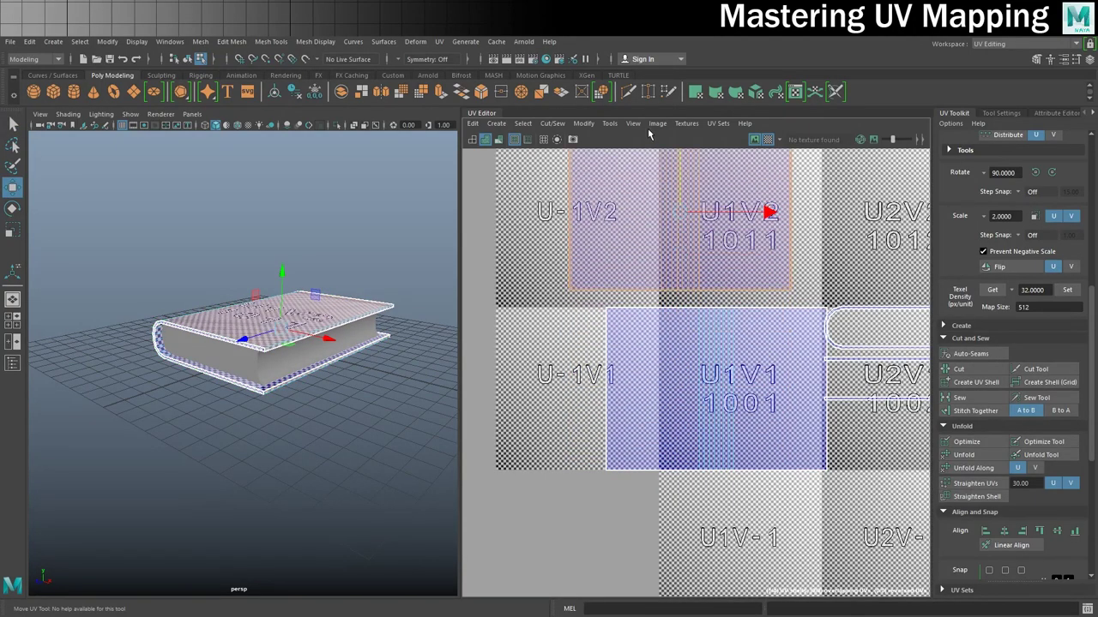
- Shift the lower cover shell along U to line up beneath the upper one, and show the plain grid instead of the checker pattern
left_click(770, 332)
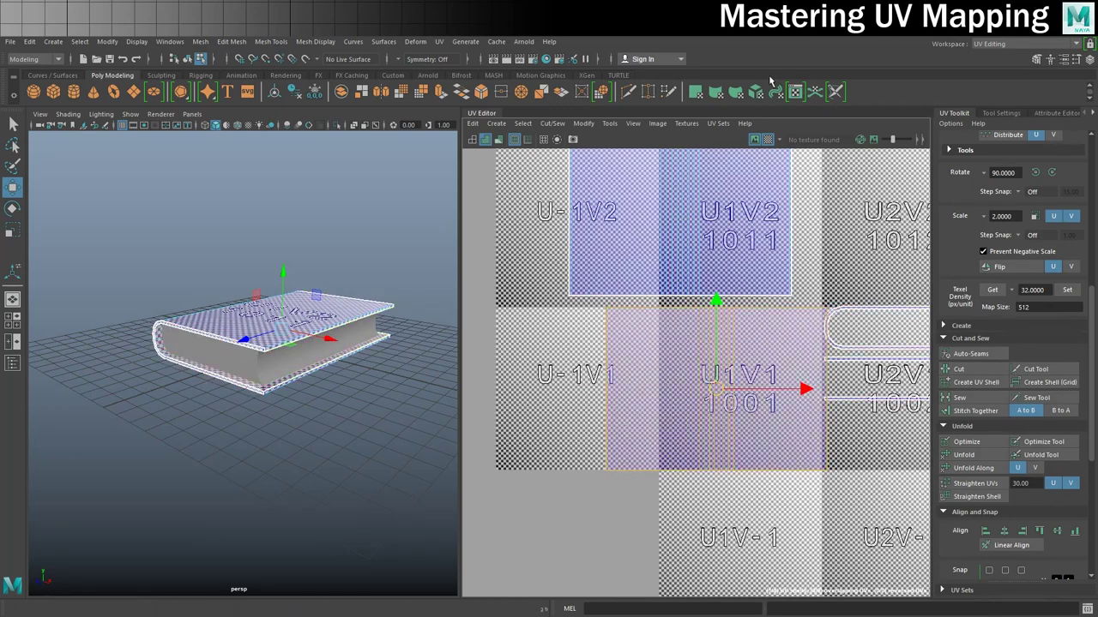
left_click_drag(815, 401, 775, 400)
left_click(542, 138)
scroll(705, 309, "down", 2)
key("space")
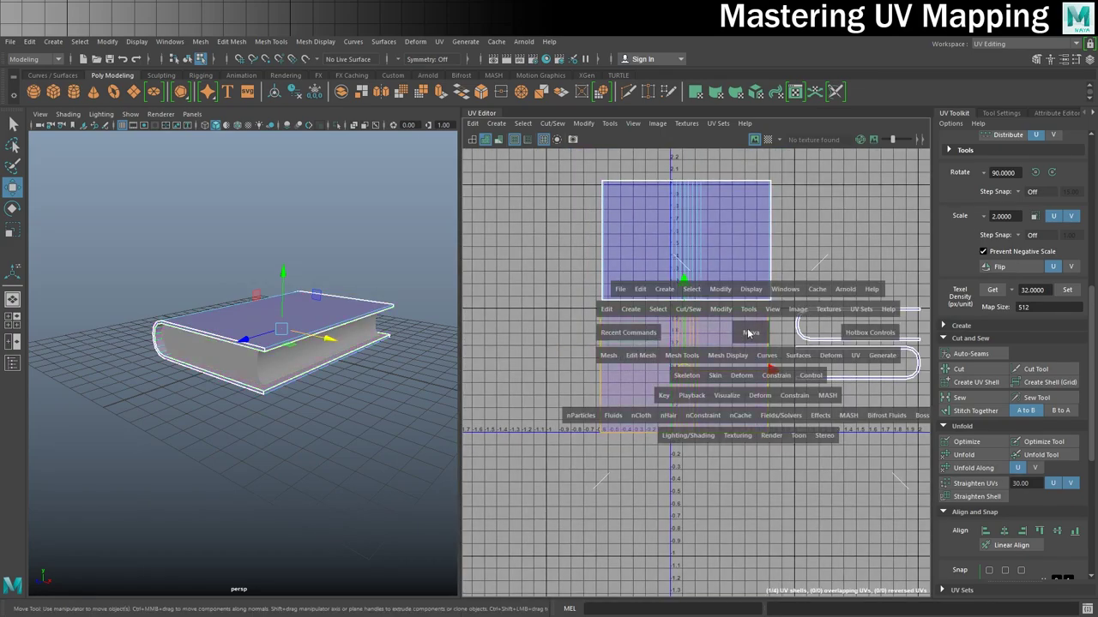
middle_click_drag(749, 329, 674, 363, "alt")
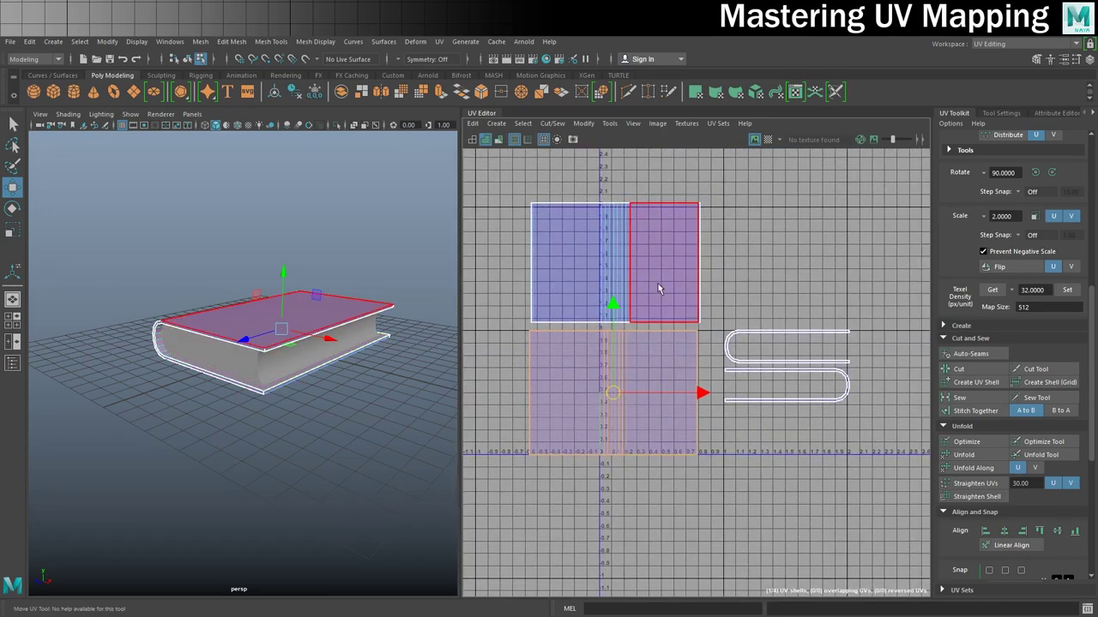
- Select the two large cover shells in turn and examine which surfaces of the book cover each one maps
left_click(652, 283)
right_click_drag(638, 275, 725, 290)
left_click(597, 258)
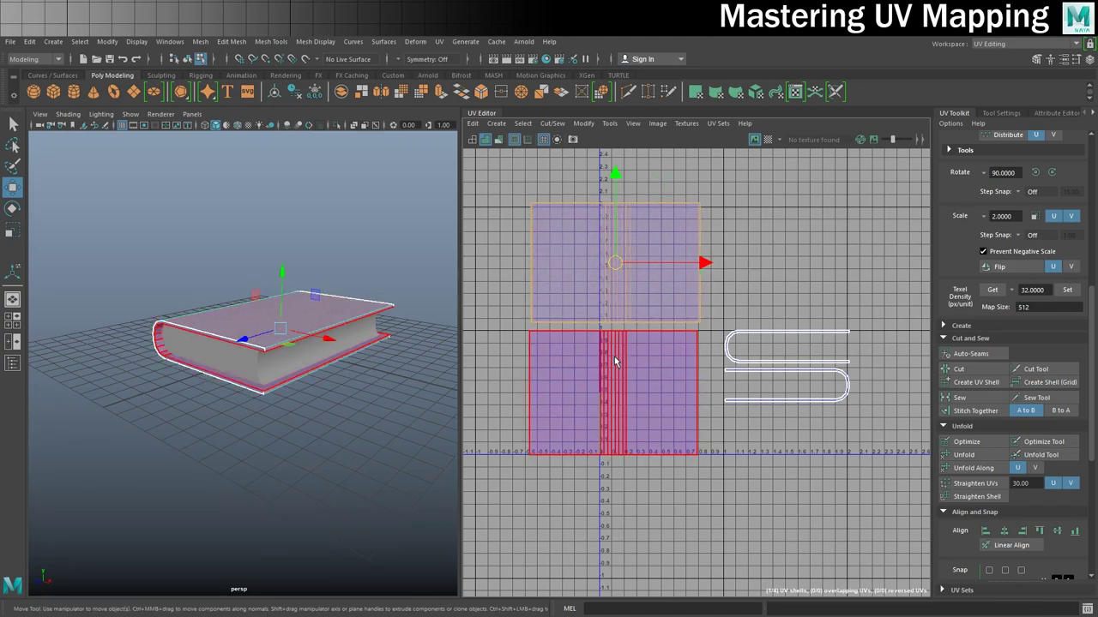
left_click(616, 367)
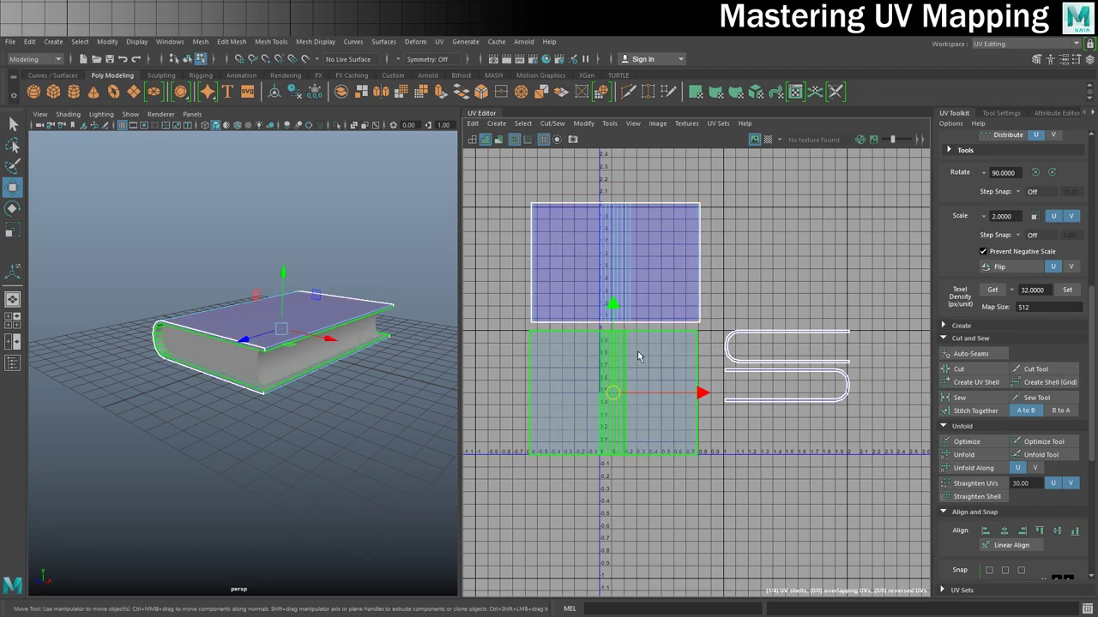
scroll(639, 350, "up", 2)
scroll(657, 312, "down", 1)
left_click(657, 312)
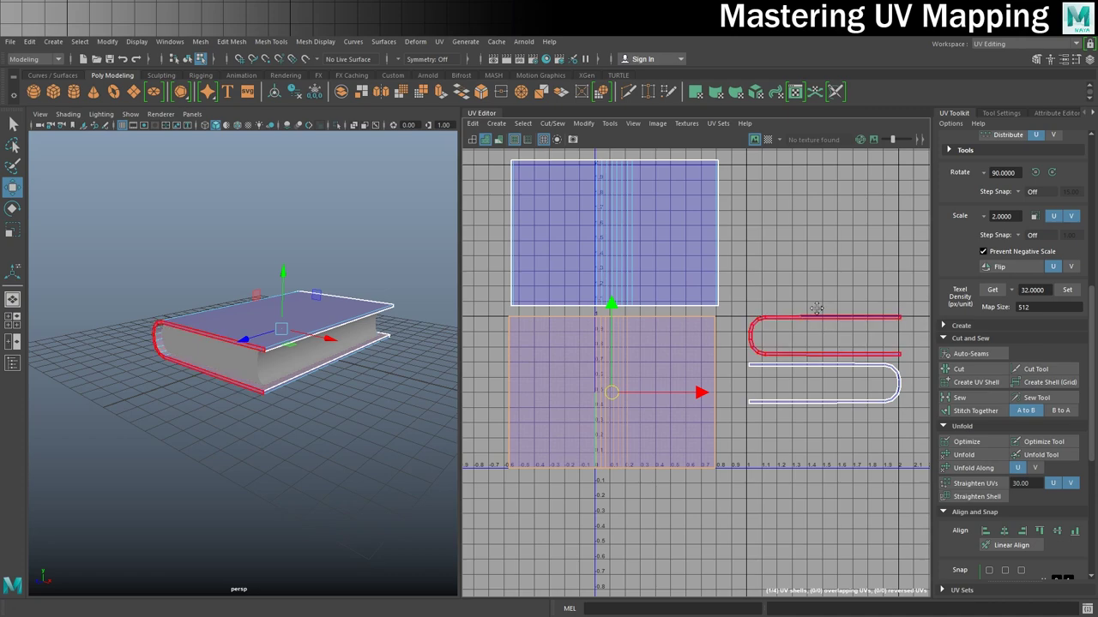
middle_click_drag(822, 324, 819, 356, "alt")
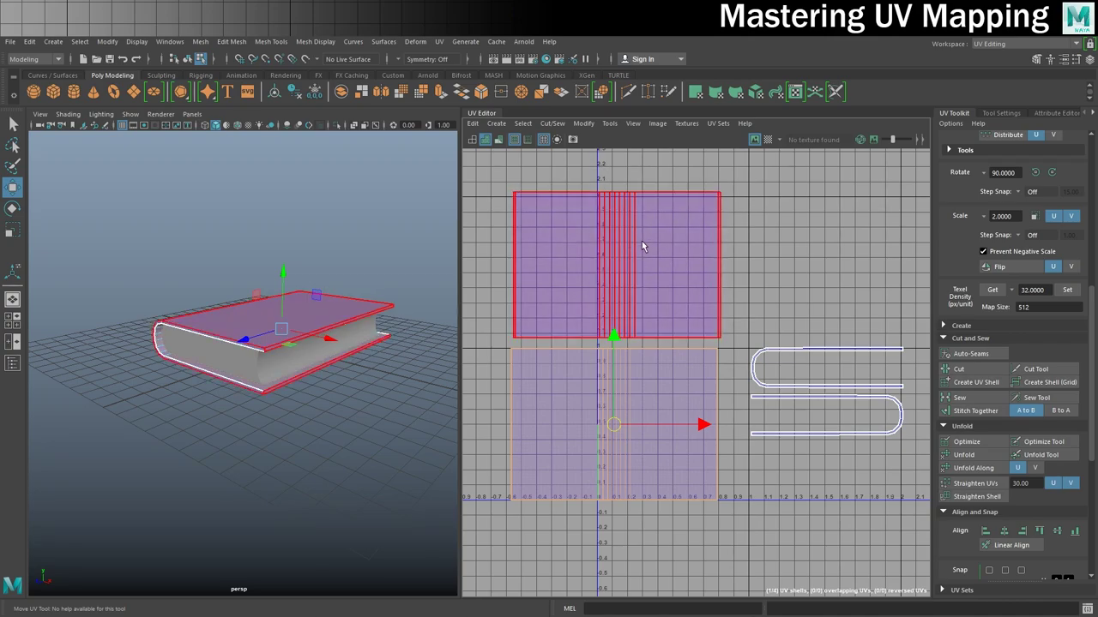
middle_click_drag(642, 246, 679, 302, "alt")
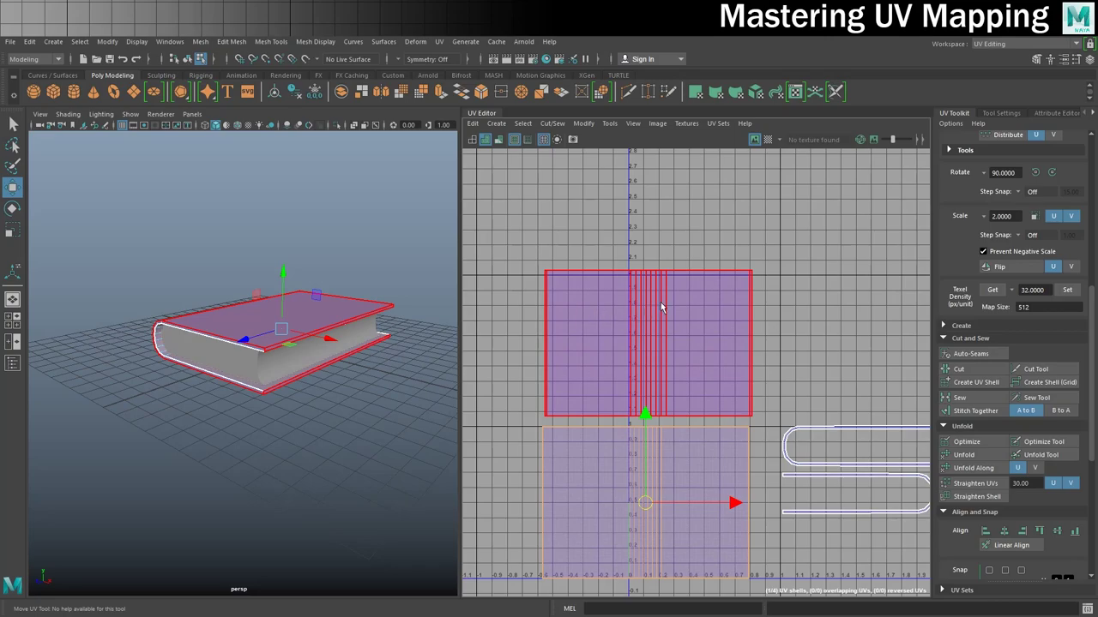
left_click(671, 307)
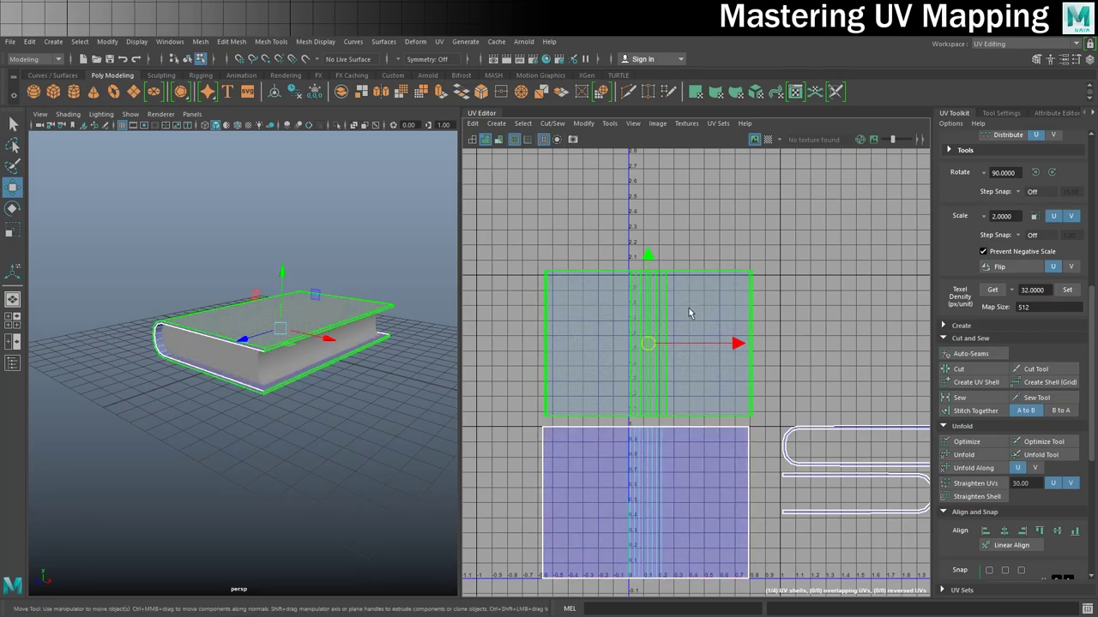
- Stitch the lower rim shell to the upper cover shell along their shared border edges, using the A to B direction
scroll(634, 317, "up", 2)
middle_click_drag(639, 300, 705, 350, "alt")
scroll(642, 358, "up", 3)
mouse_move(612, 337)
right_mouse_down()
mouse_move(603, 336)
mouse_move(609, 314)
right_mouse_up()
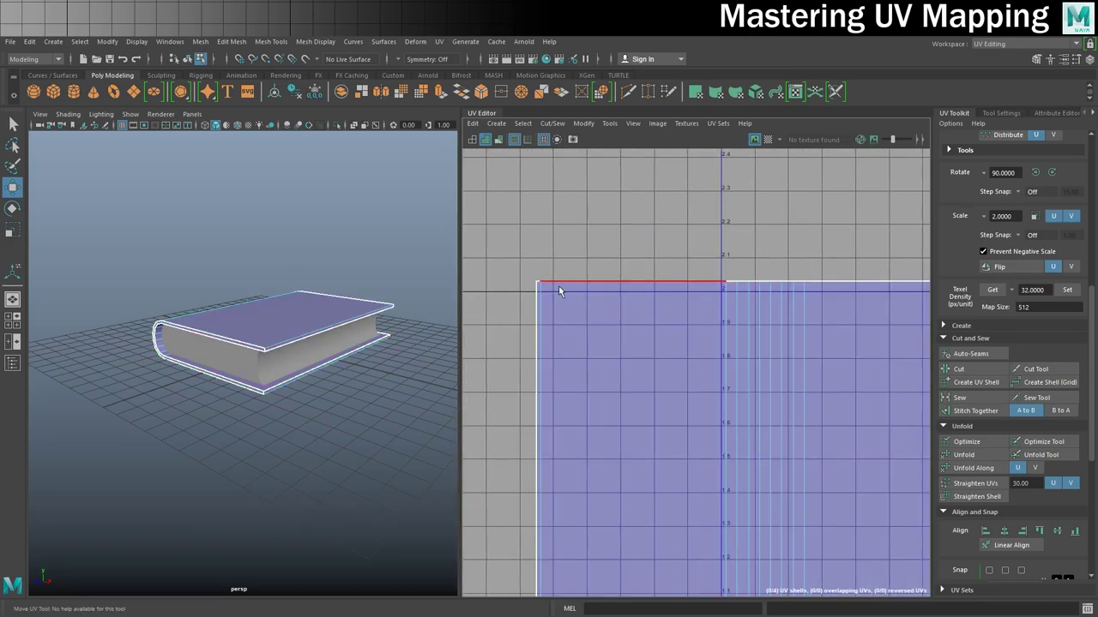
left_click(806, 342)
middle_click_drag(852, 343, 705, 339, "alt")
left_click(764, 303)
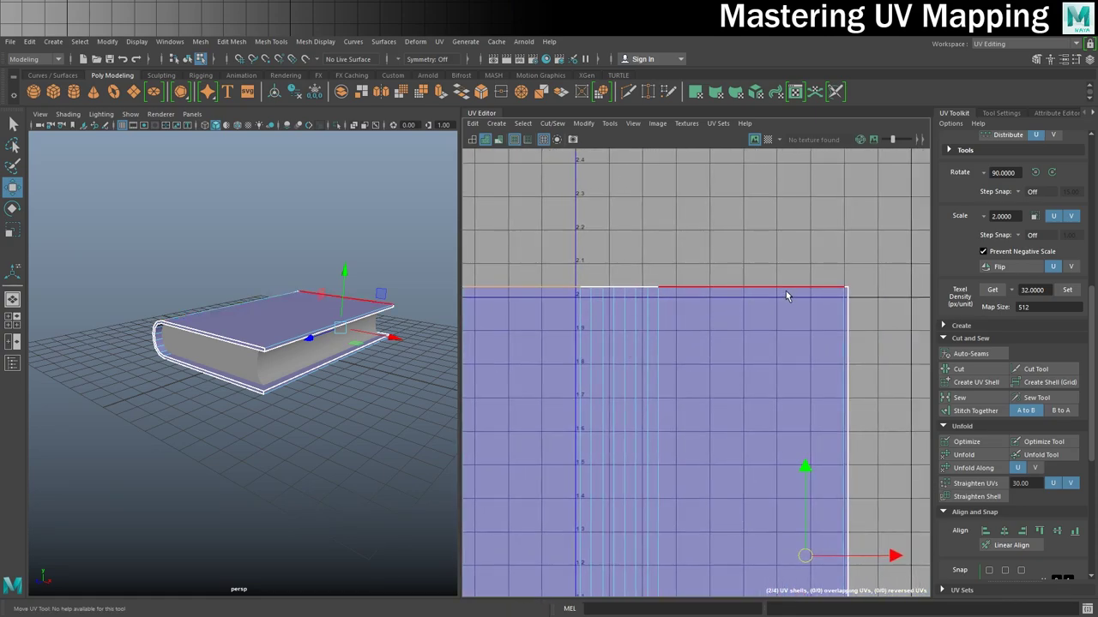
scroll(778, 307, "down", 2)
left_click(698, 363)
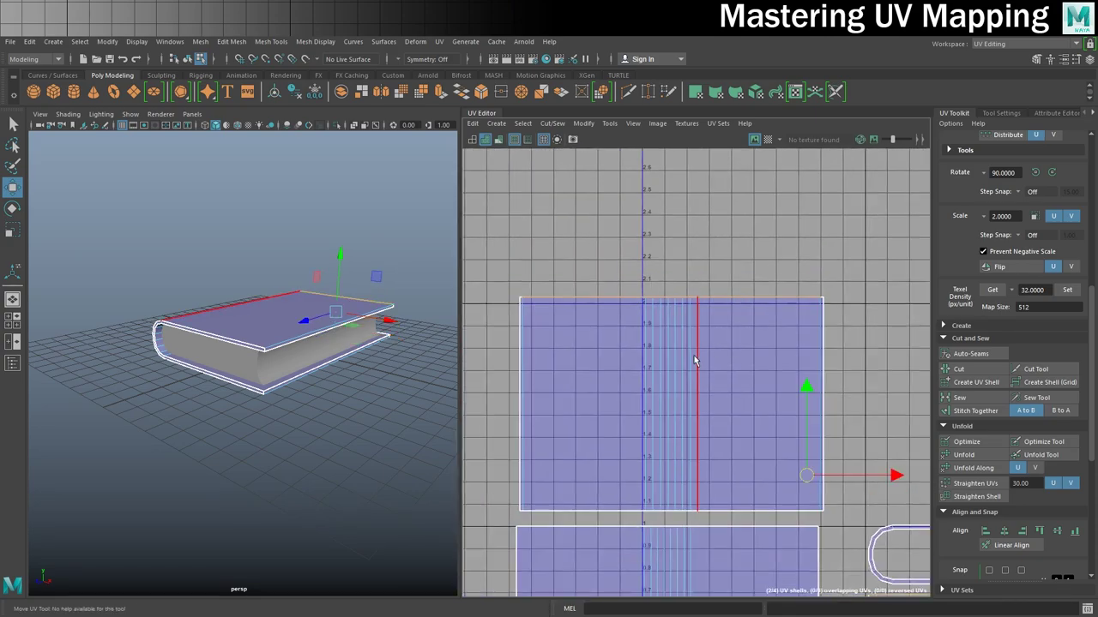
middle_click_drag(698, 362, 539, 210, "alt")
middle_click_drag(814, 497, 678, 332, "alt")
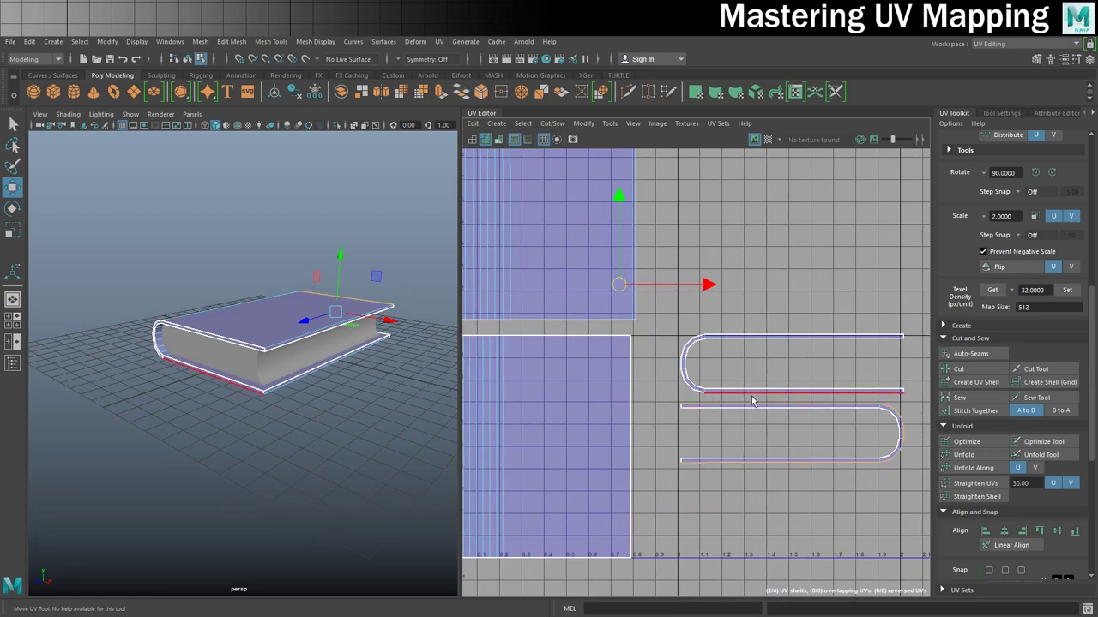
left_click(699, 459)
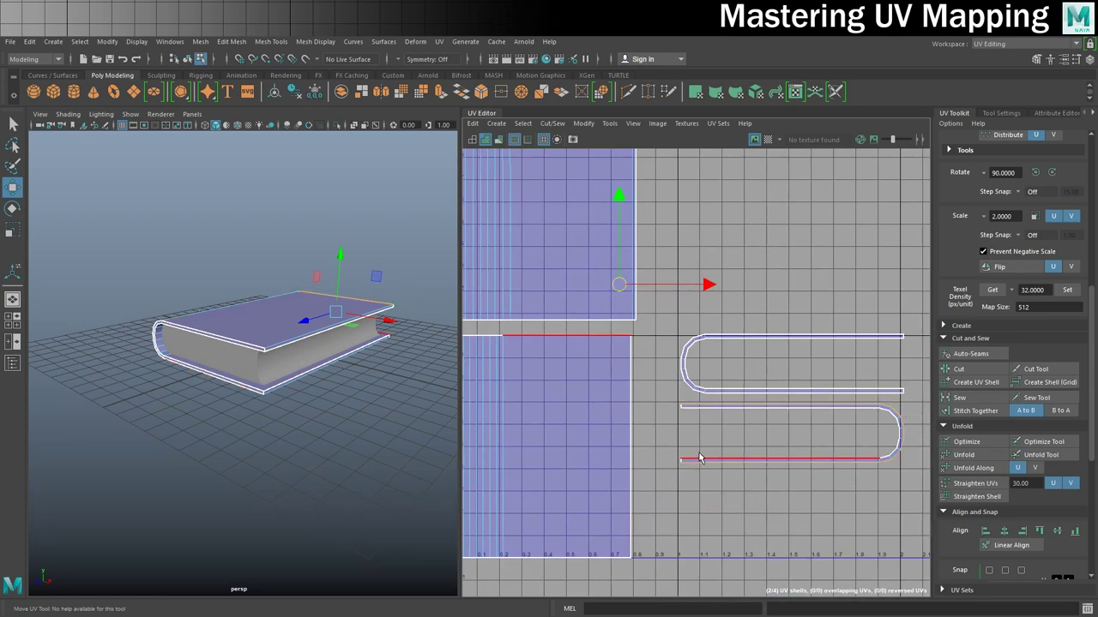
left_click(982, 411)
- Unfold the distorted upper cover shell with its stitched rim
scroll(718, 262, "down", 5)
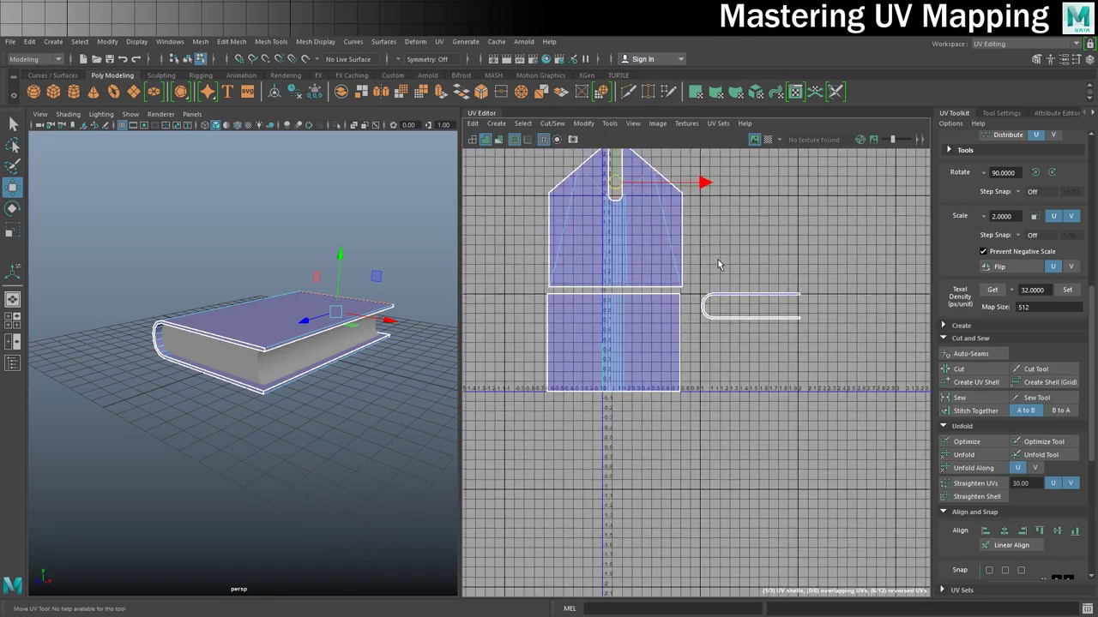
scroll(721, 266, "up", 5)
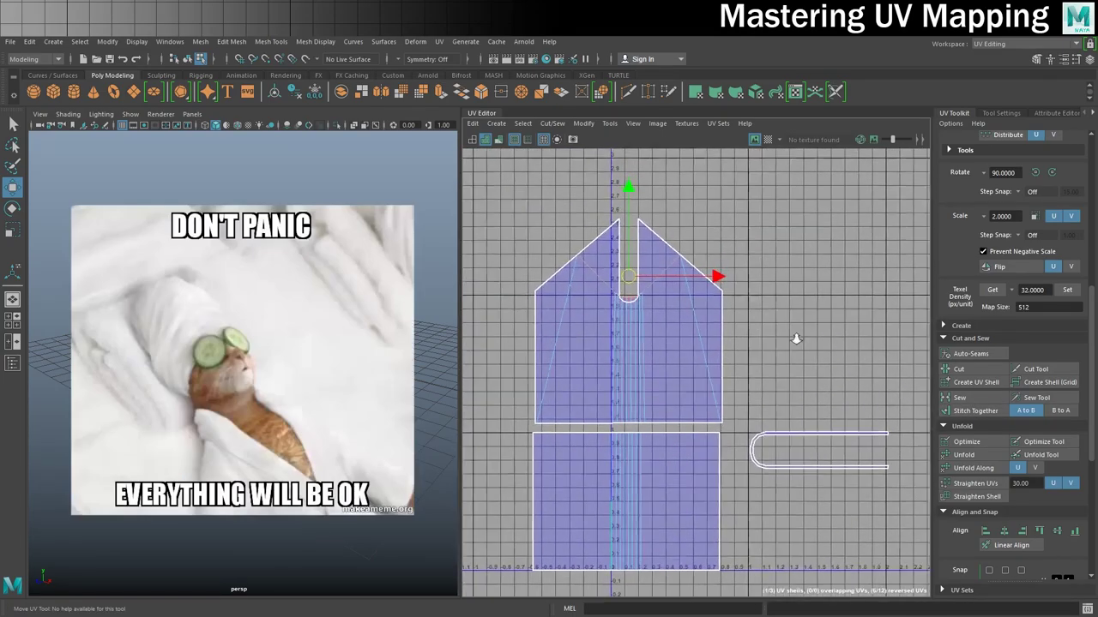
scroll(571, 317, "up", 4)
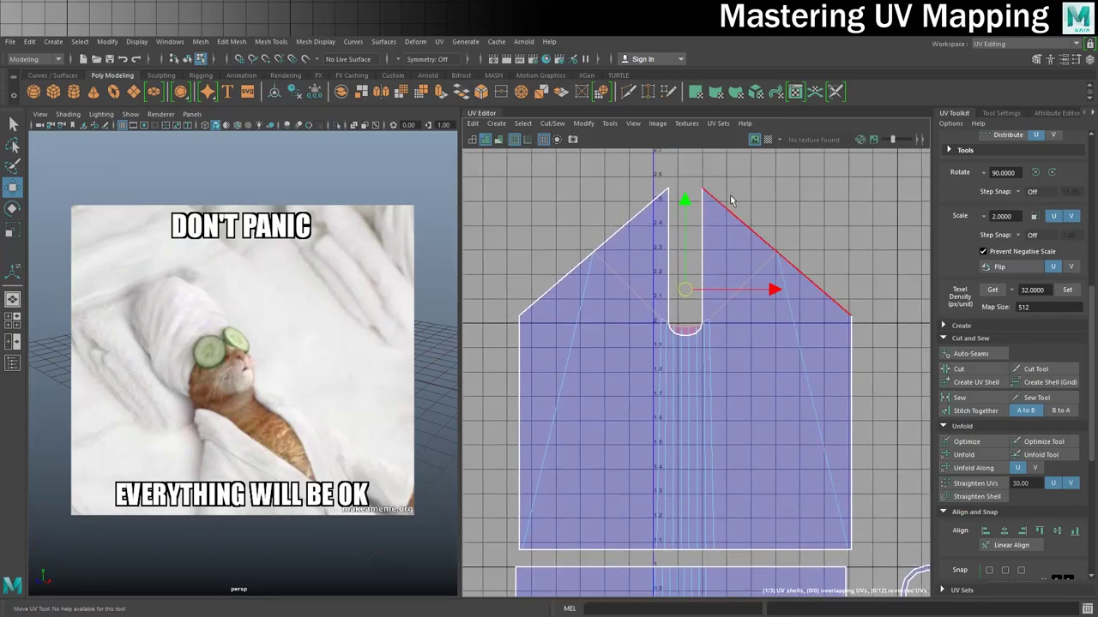
right_click_drag(631, 340, 606, 333)
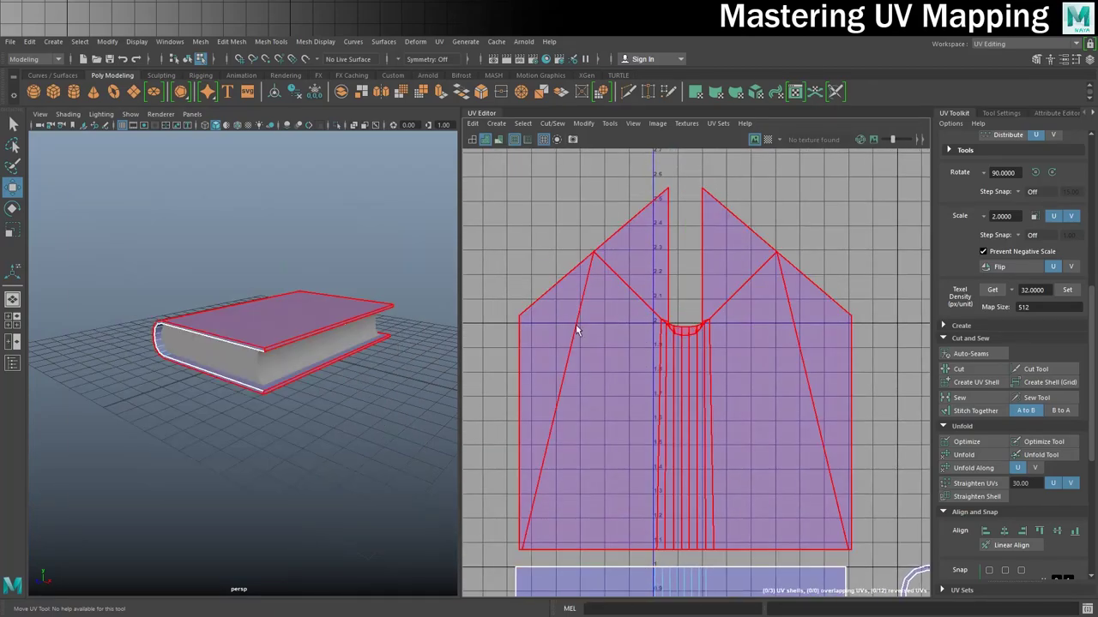
left_click(963, 455)
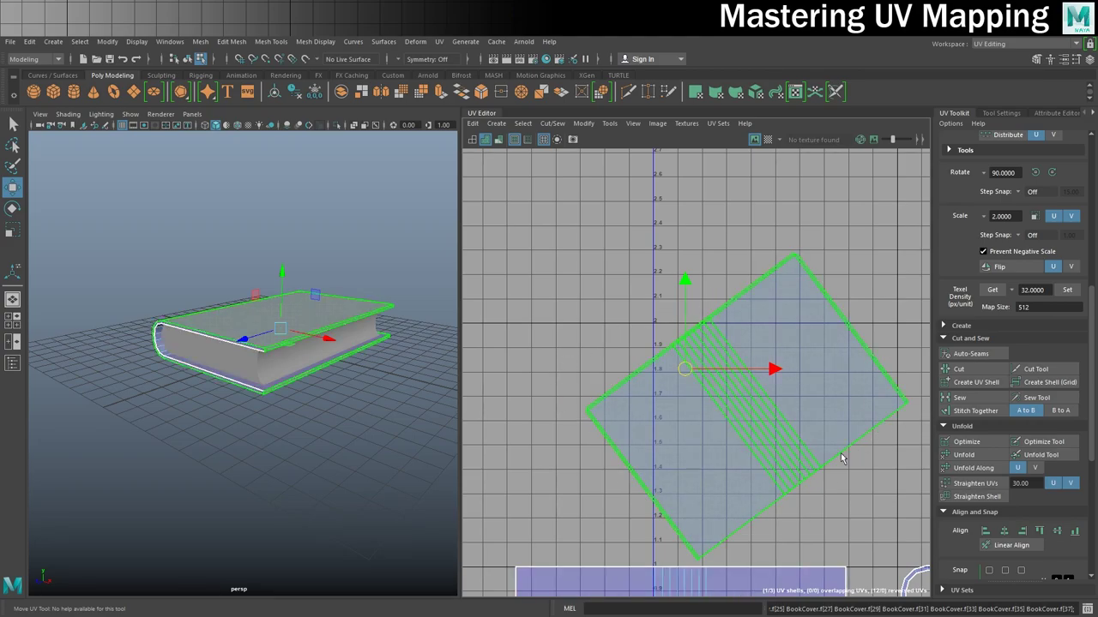
- Stitch the remaining rim shell to the tilted cover shell along their shared border edges, using the A to B direction
middle_click_drag(841, 459, 708, 394, "alt")
right_click(737, 343)
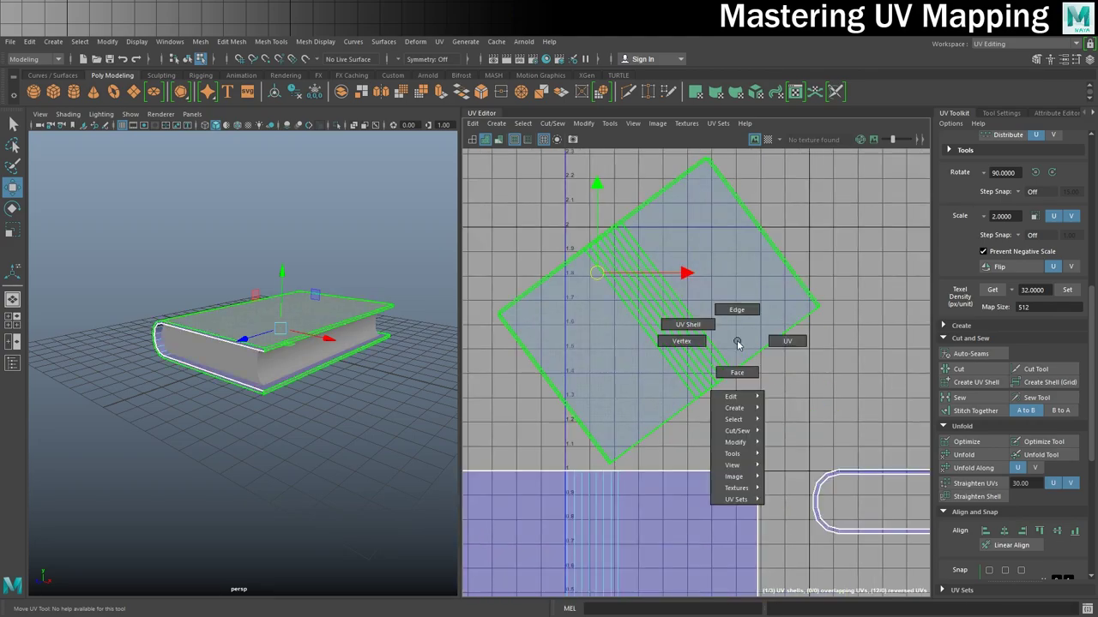
right_click_drag(736, 343, 693, 328)
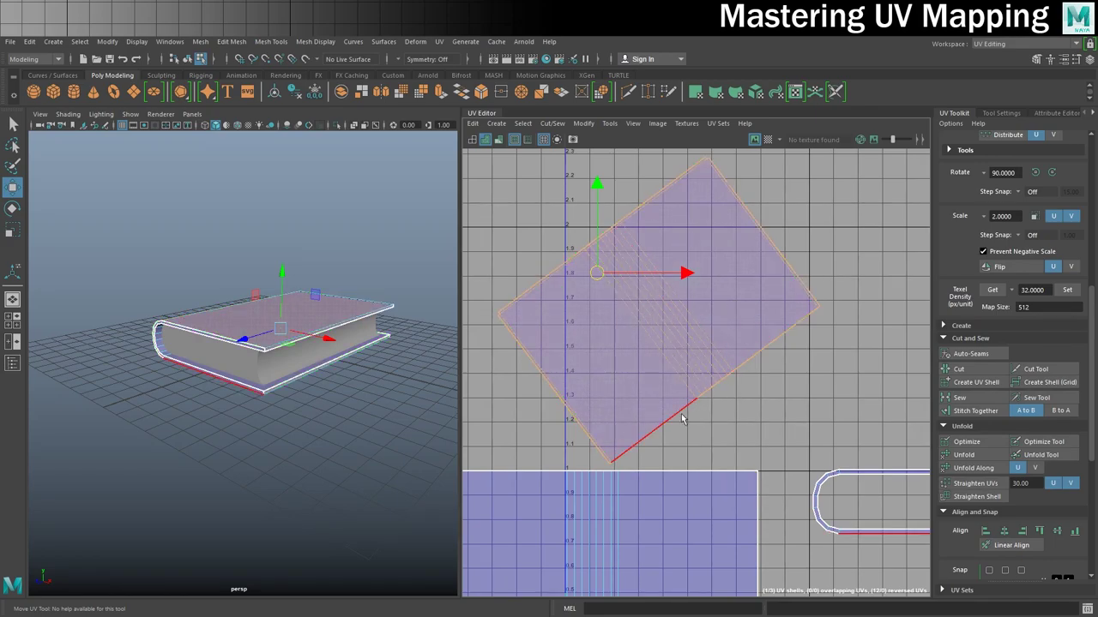
left_click(637, 450)
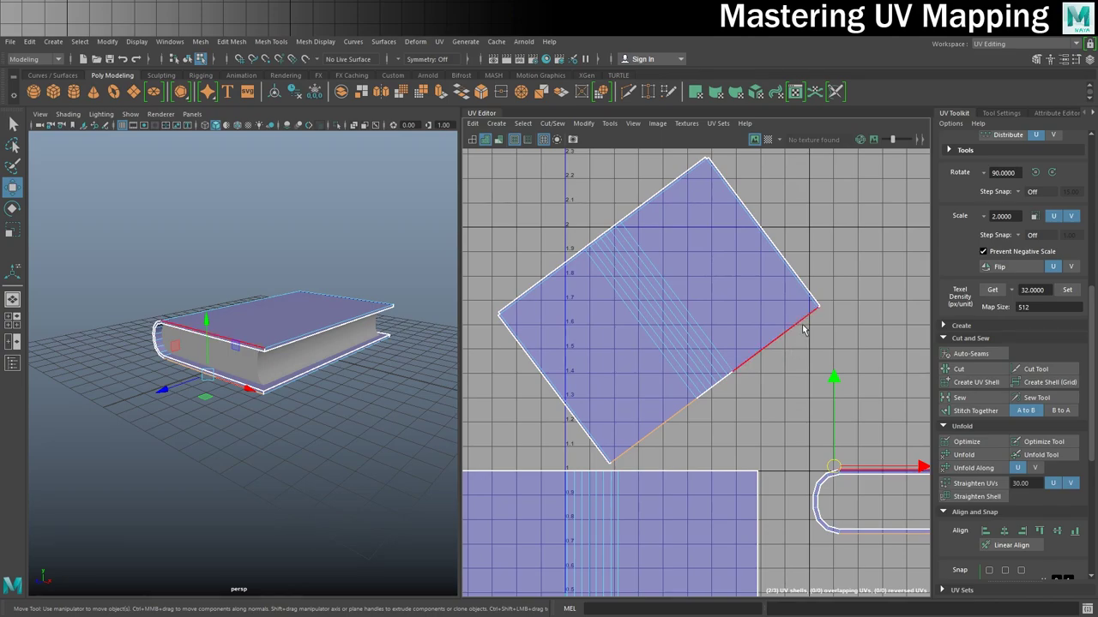
left_click(653, 437)
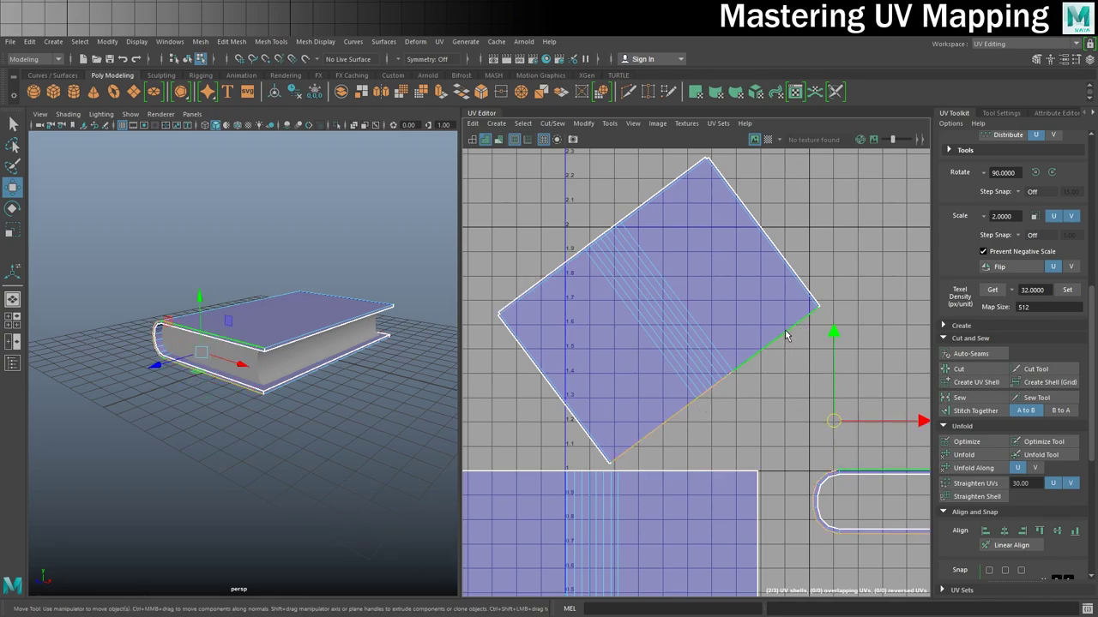
left_click(988, 413)
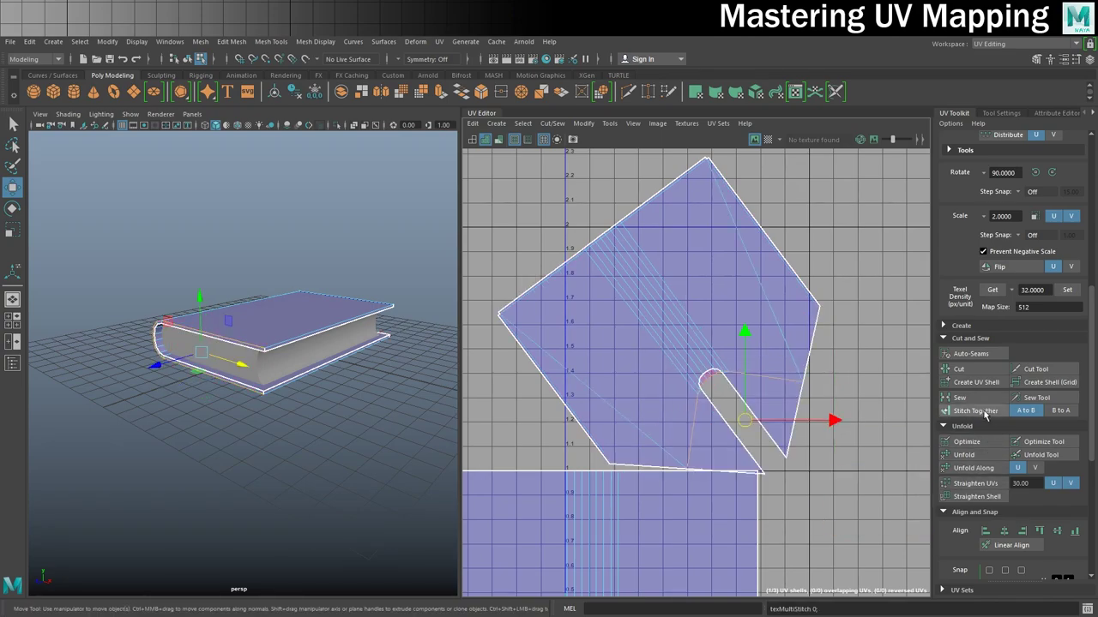
- Unfold the distorted cover shell now that both rims are stitched to it
right_click_drag(722, 312, 695, 304)
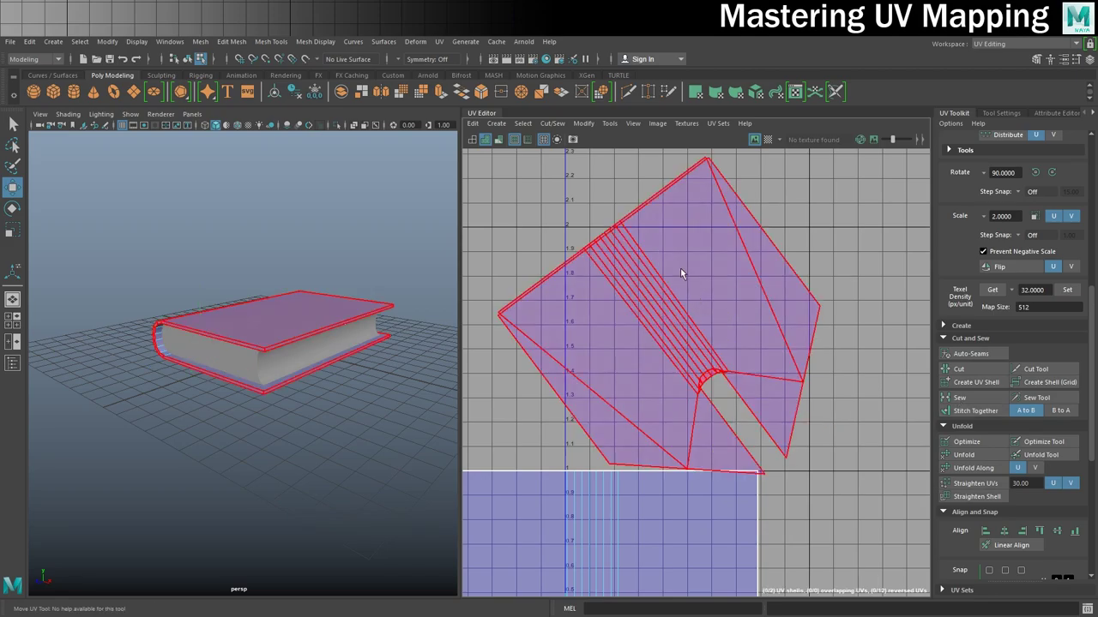
left_click(680, 268)
left_click(967, 467)
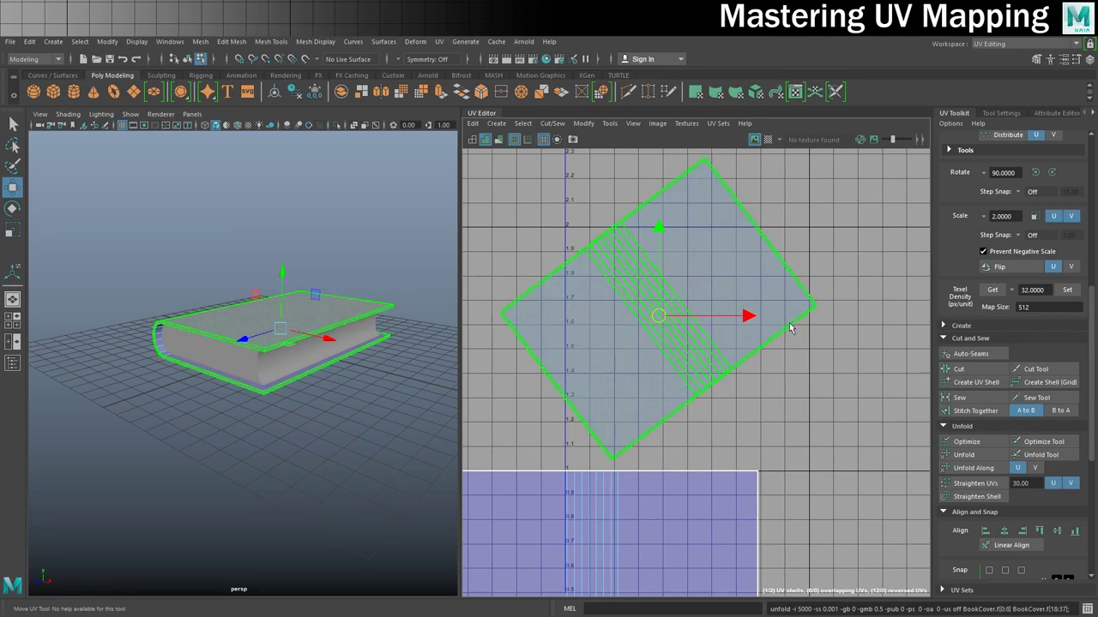
- Select both large cover shells and lay them out automatically, straightened and stacked inside the 0 to 1 UV tile
left_click(717, 482)
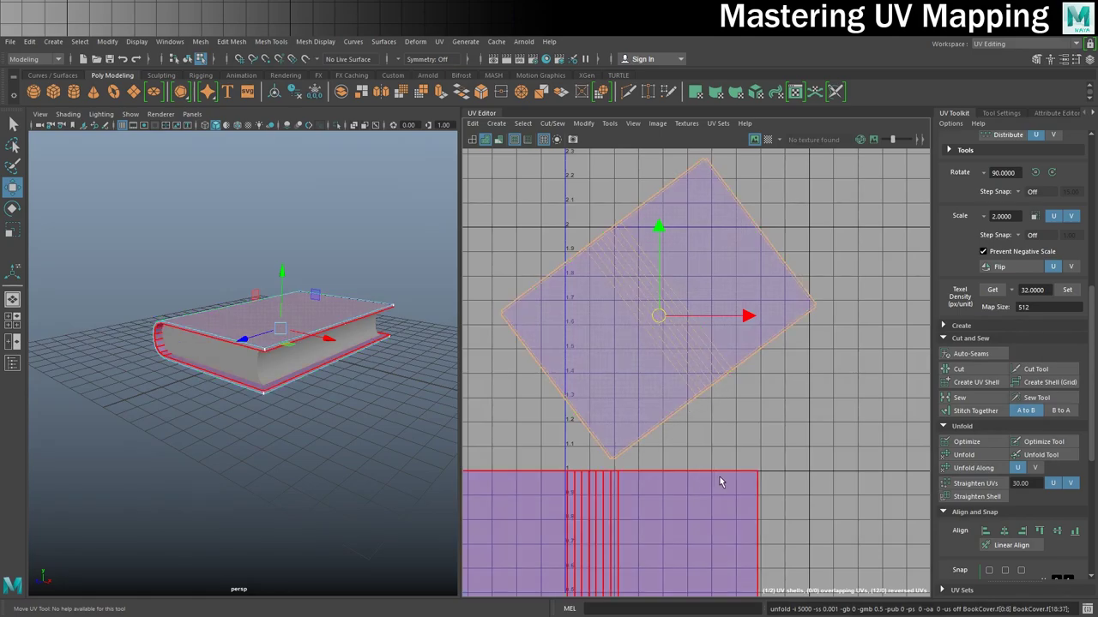
scroll(719, 476, "down", 3)
left_click(716, 445)
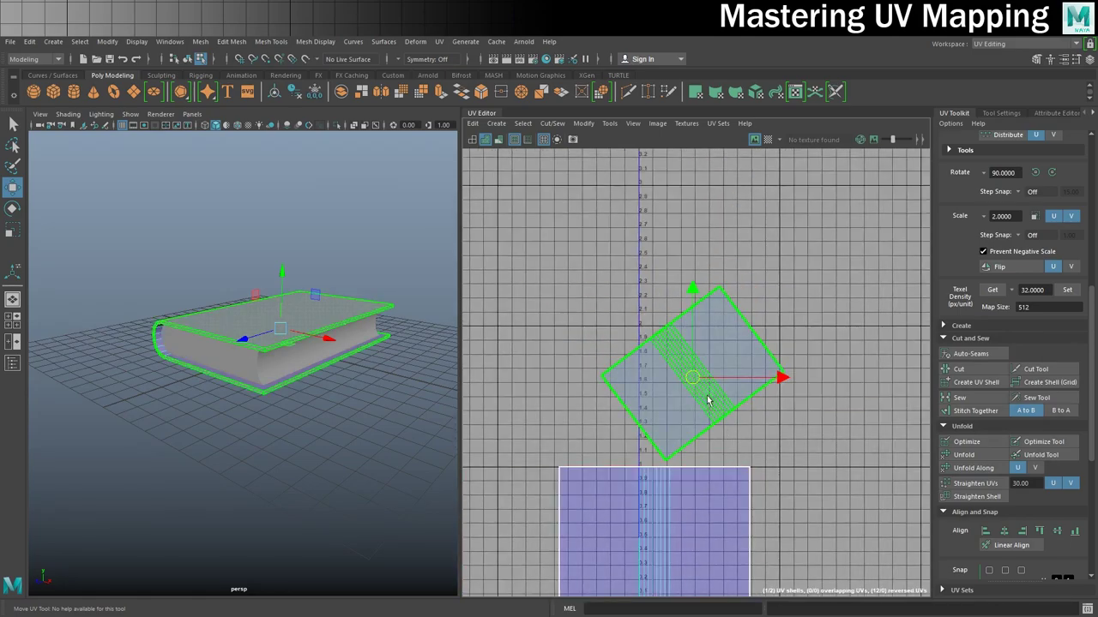
right_click(701, 397)
right_click_drag(701, 397, 650, 378)
left_click(597, 346)
left_click(704, 487, "shift")
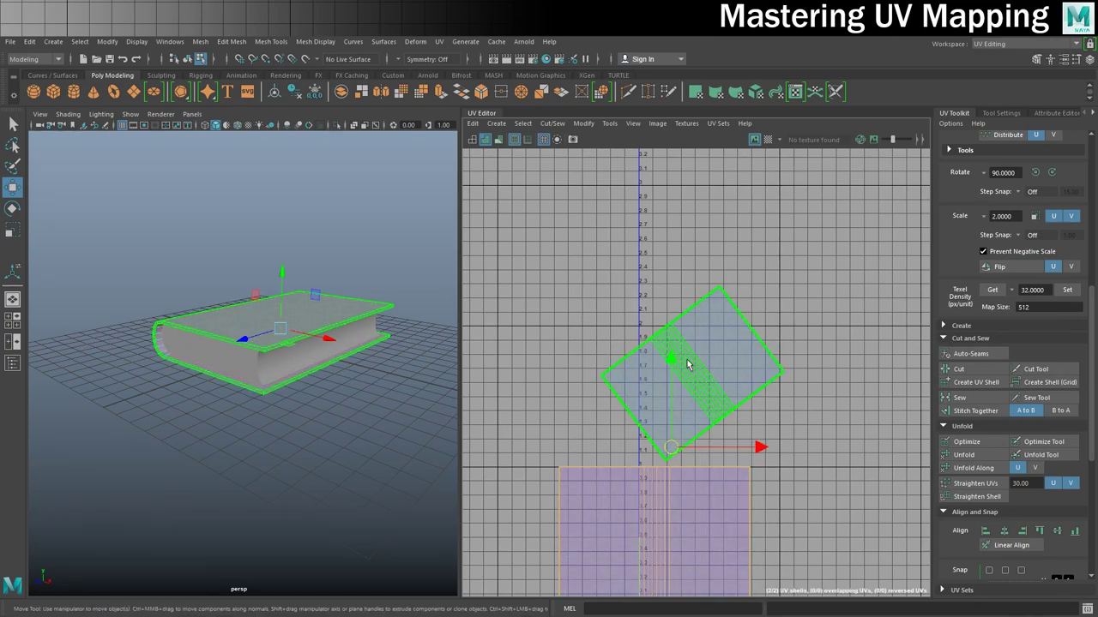
scroll(1008, 381, "down", 7)
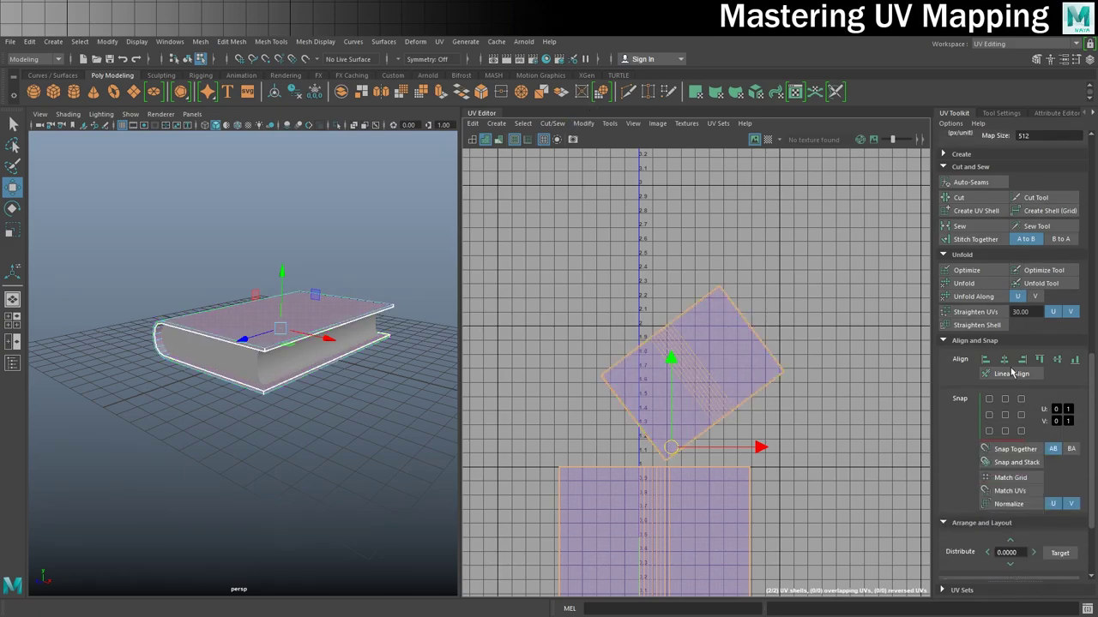
left_click(964, 557)
scroll(908, 533, "up", 3)
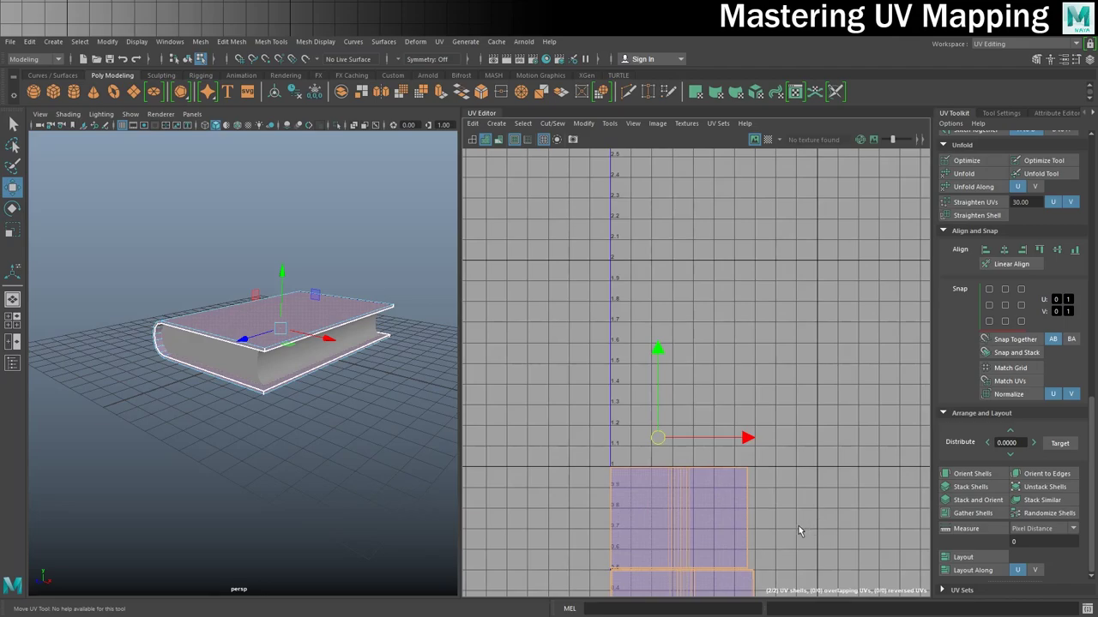
middle_click_drag(789, 544, 812, 351, "alt")
scroll(802, 337, "up", 3)
scroll(652, 354, "up", 2)
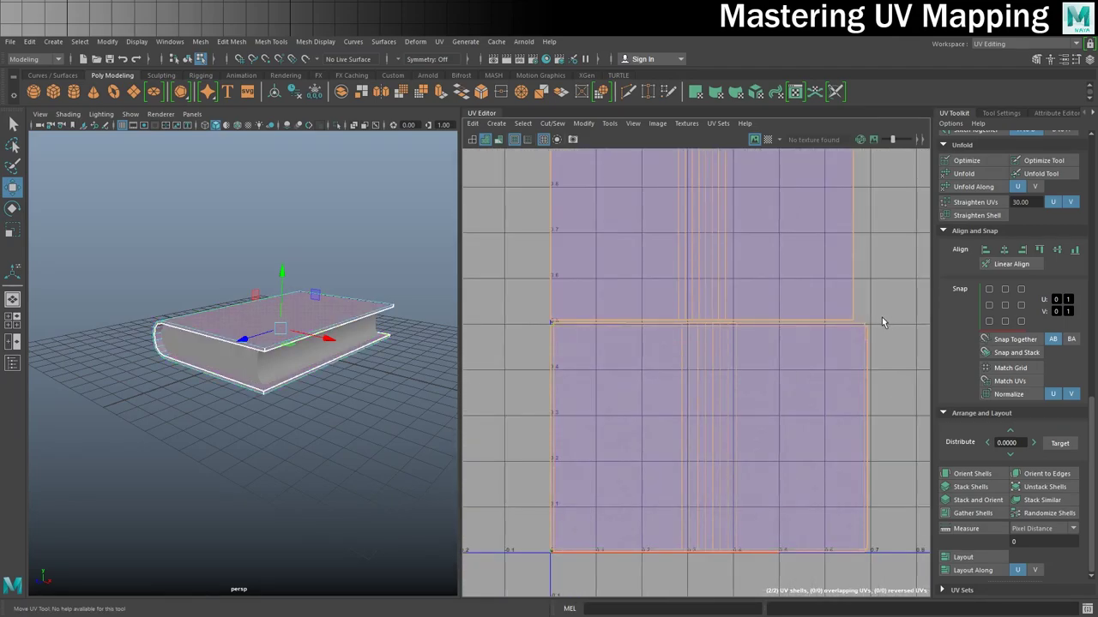
- Select the lower and upper cover shells in turn to compare their surfaces, and reselect both together
left_click(723, 379)
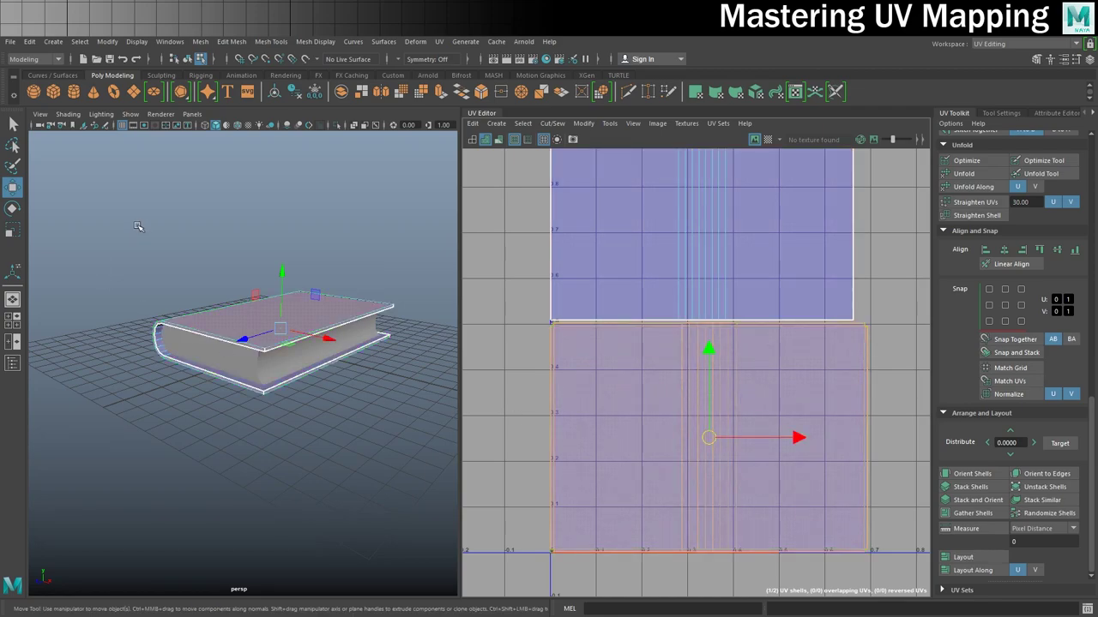
left_click(657, 299)
middle_click_drag(657, 299, 638, 403, "alt")
scroll(693, 363, "up", 1)
scroll(693, 363, "down", 2)
left_click(723, 347)
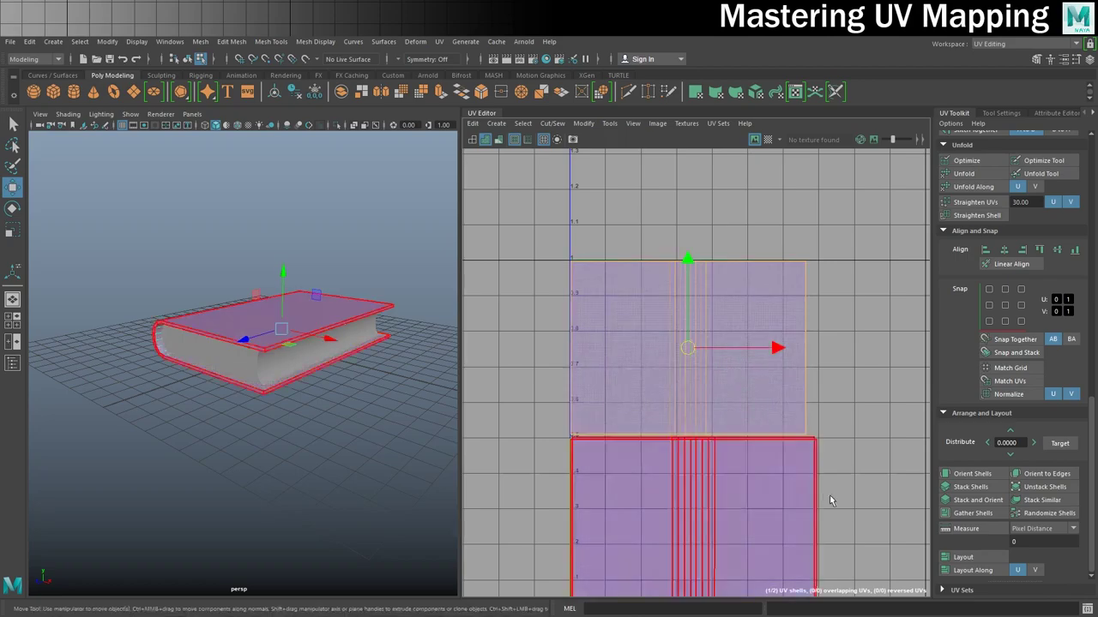
scroll(875, 485, "down", 2)
left_click(806, 487, "shift")
middle_click_drag(872, 502, 775, 446, "alt")
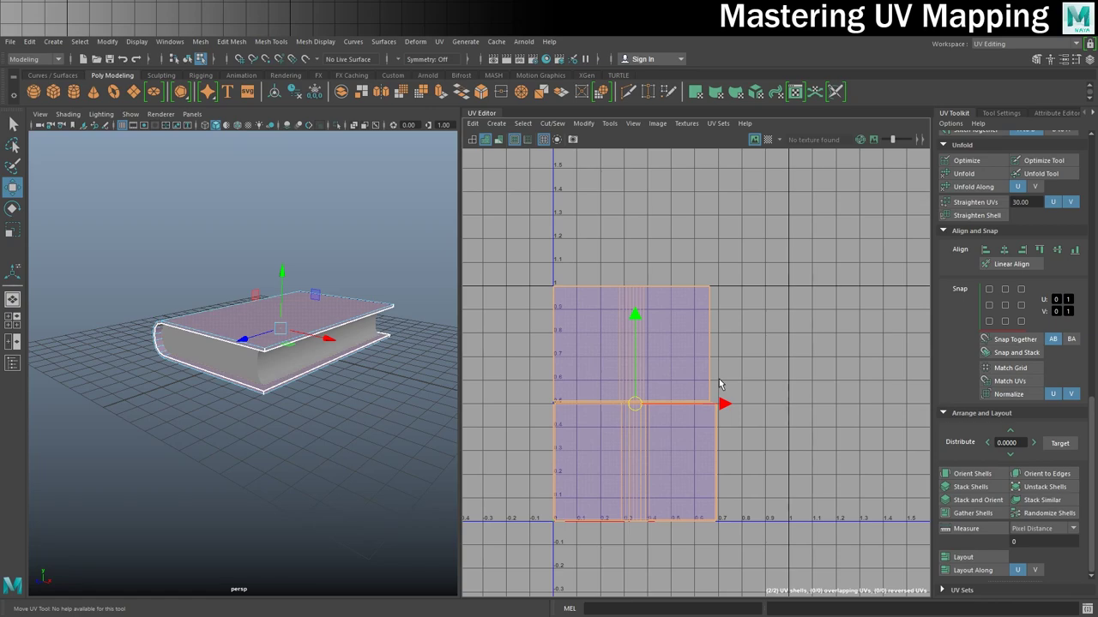
- Select the pages and the cover together in face mode so both objects' shells share the UV view
right_click(281, 299)
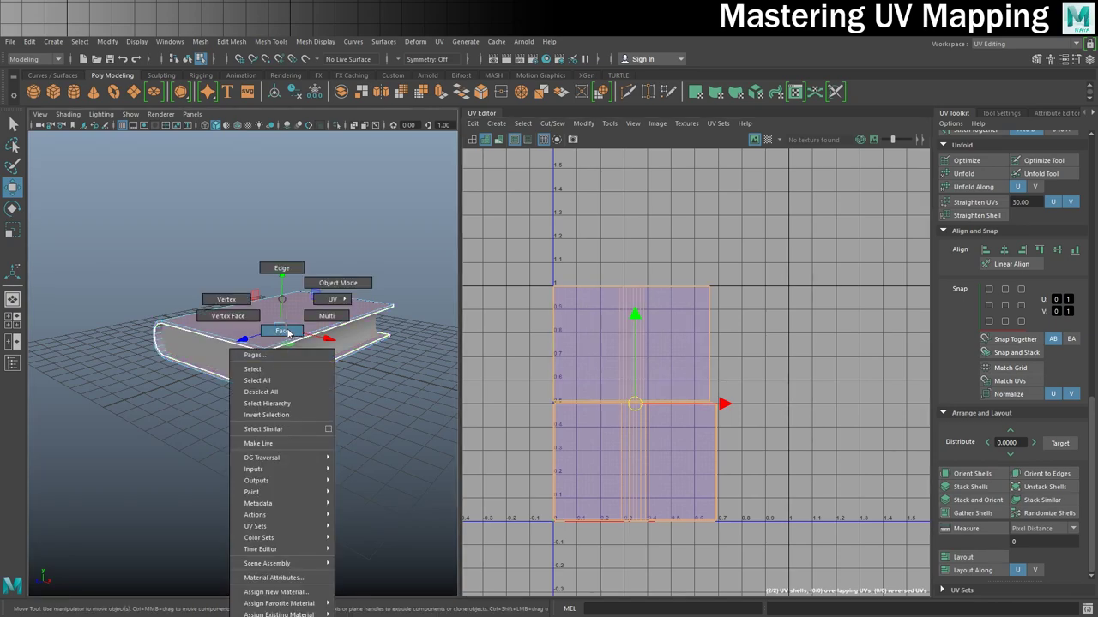
left_click(284, 332)
left_click_drag(172, 247, 286, 387)
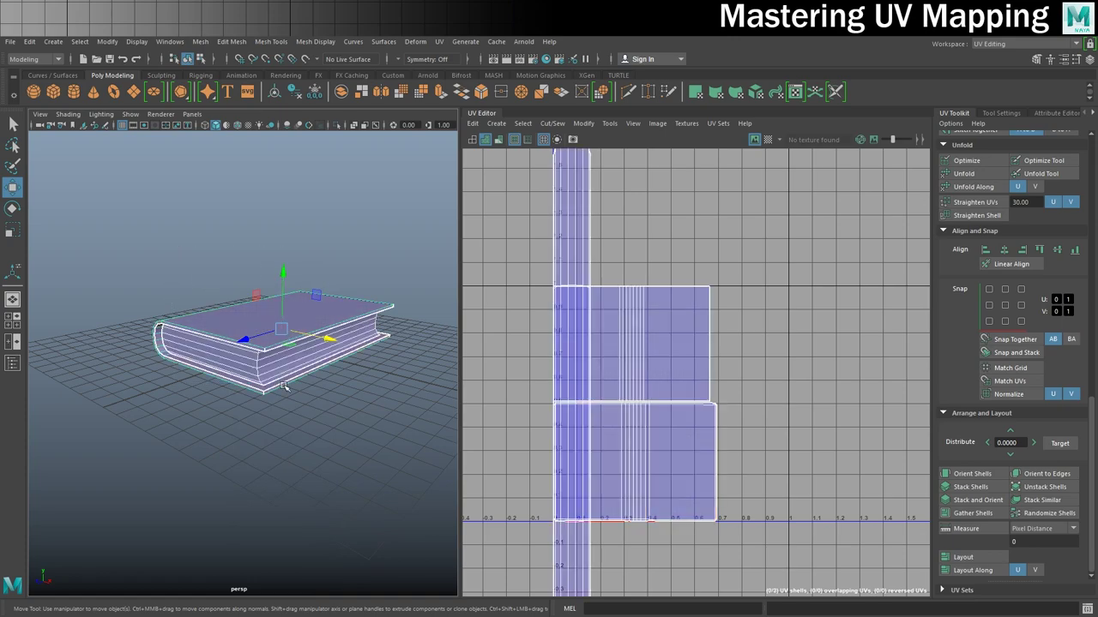
scroll(680, 345, "down", 2)
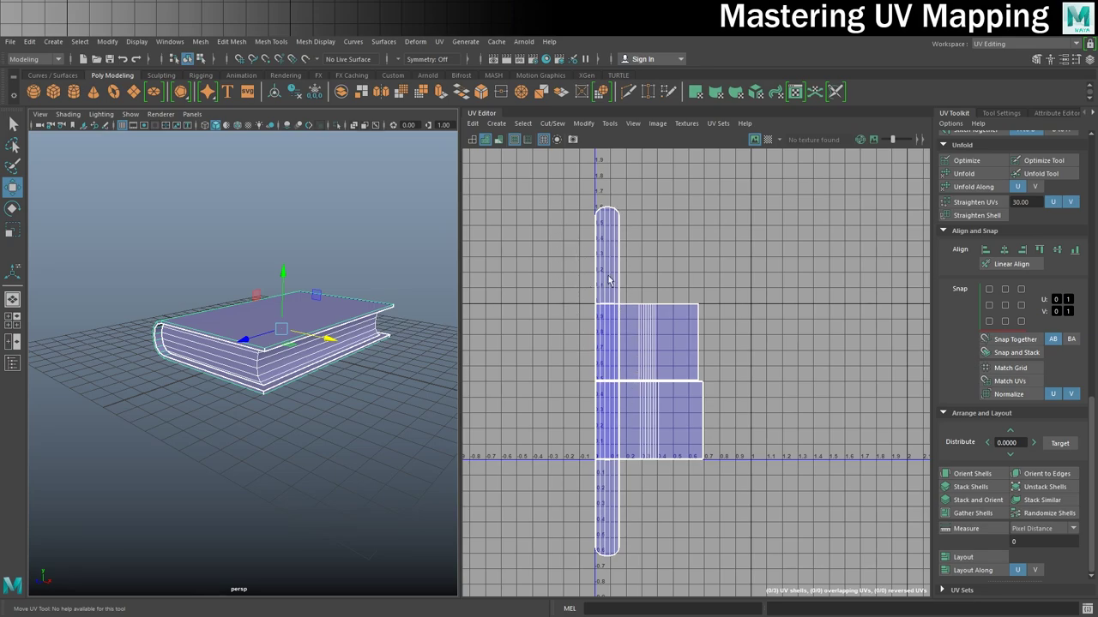
- Show the checker pattern on the book and compare the checker size on the pages and cover
left_click(768, 139)
scroll(335, 393, "up", 5)
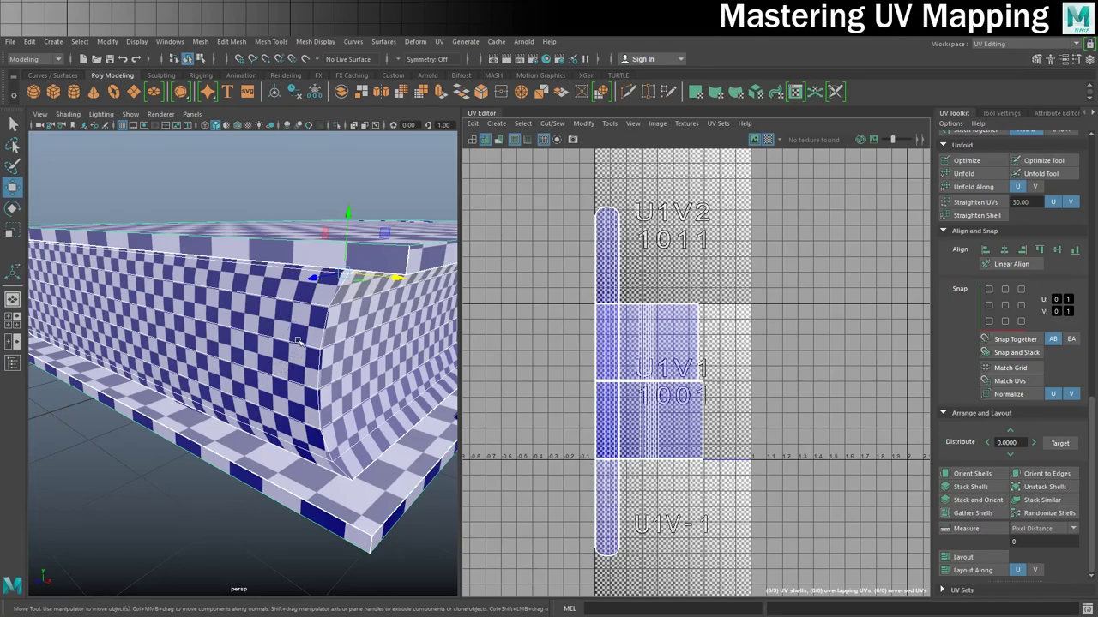
scroll(292, 330, "down", 8)
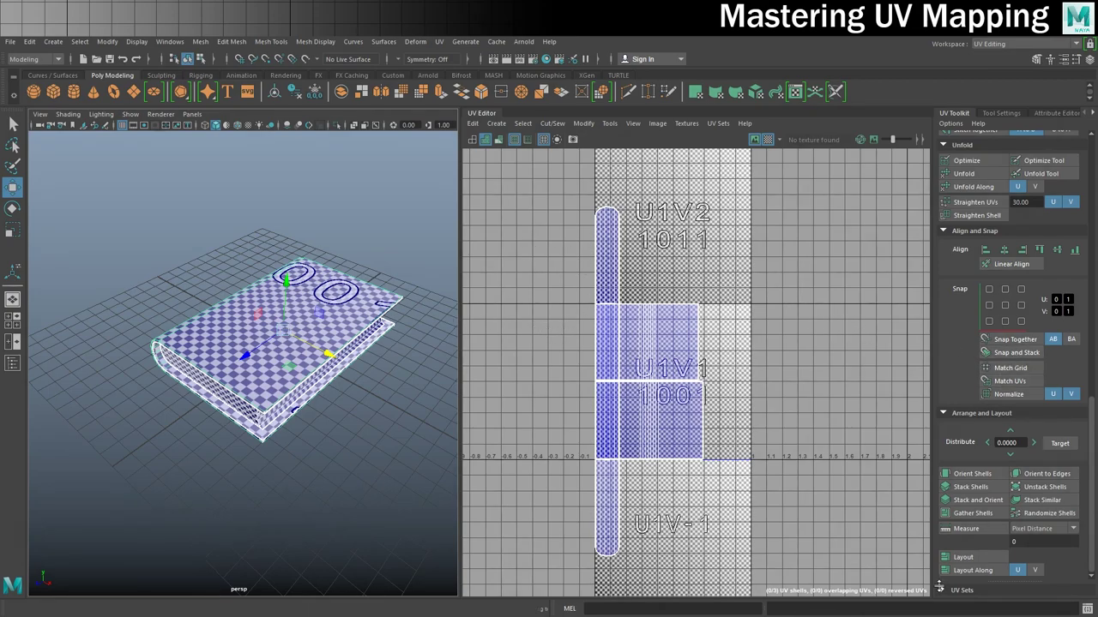
- Lay out the page and cover shells together so they fit inside the 0 to 1 UV tile
left_click(974, 559)
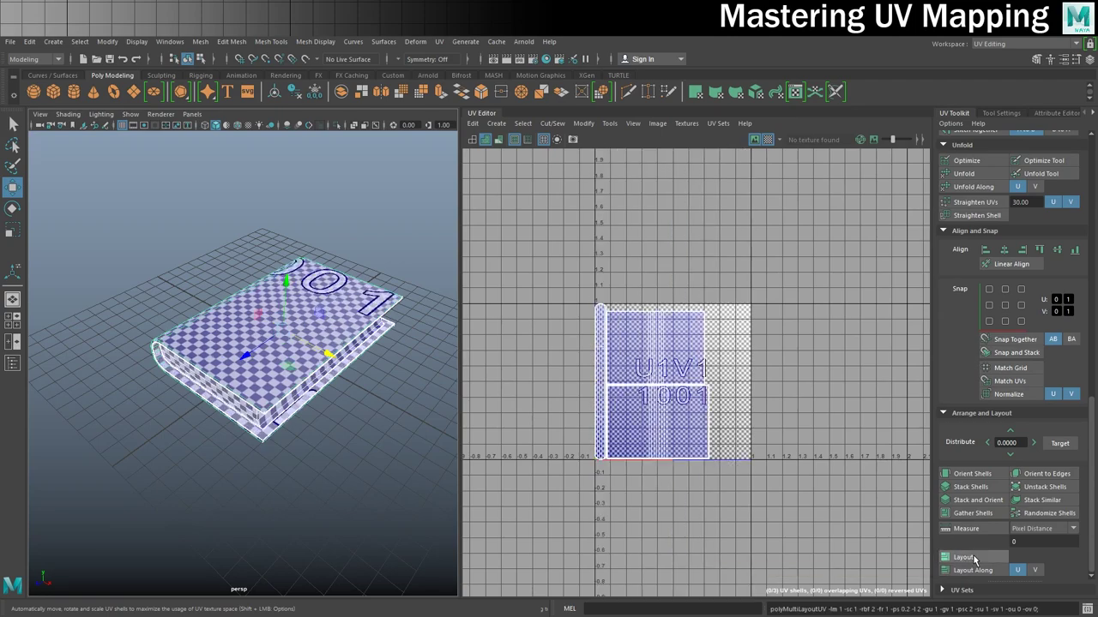
scroll(716, 313, "up", 4)
scroll(716, 313, "down", 1)
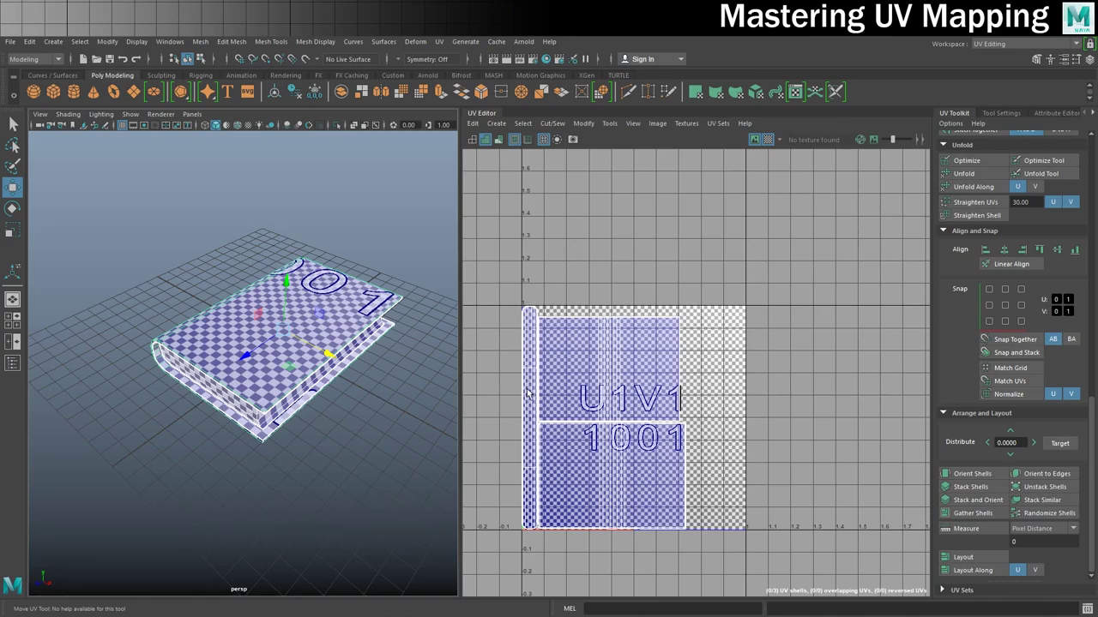
scroll(561, 377, "up", 2)
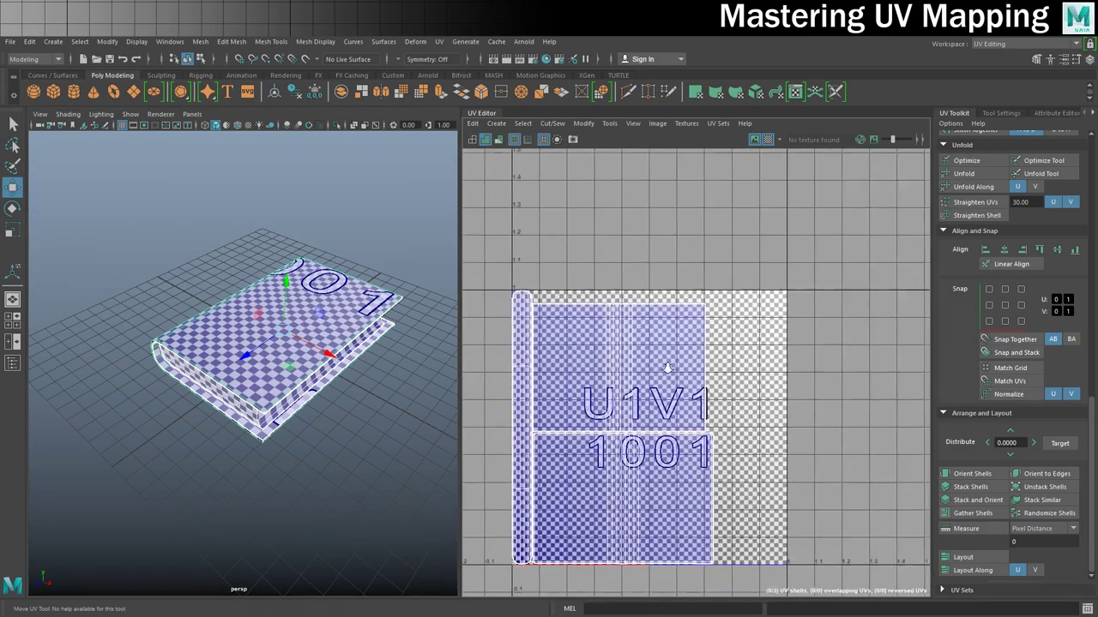
middle_click_drag(596, 405, 672, 327, "alt")
key("f")
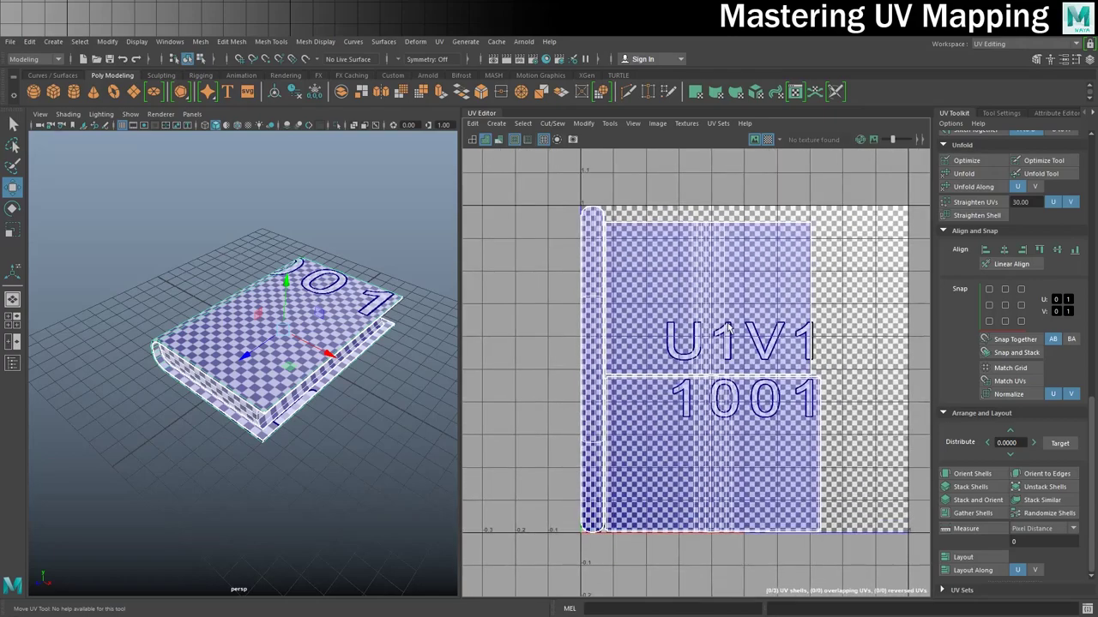
- Centre the two cover shells horizontally in the UV tile, clear of the page shell and the tile borders
right_click_drag(671, 287, 632, 294)
left_click(632, 294)
left_click_drag(738, 292, 778, 290)
left_click_drag(687, 204, 686, 198)
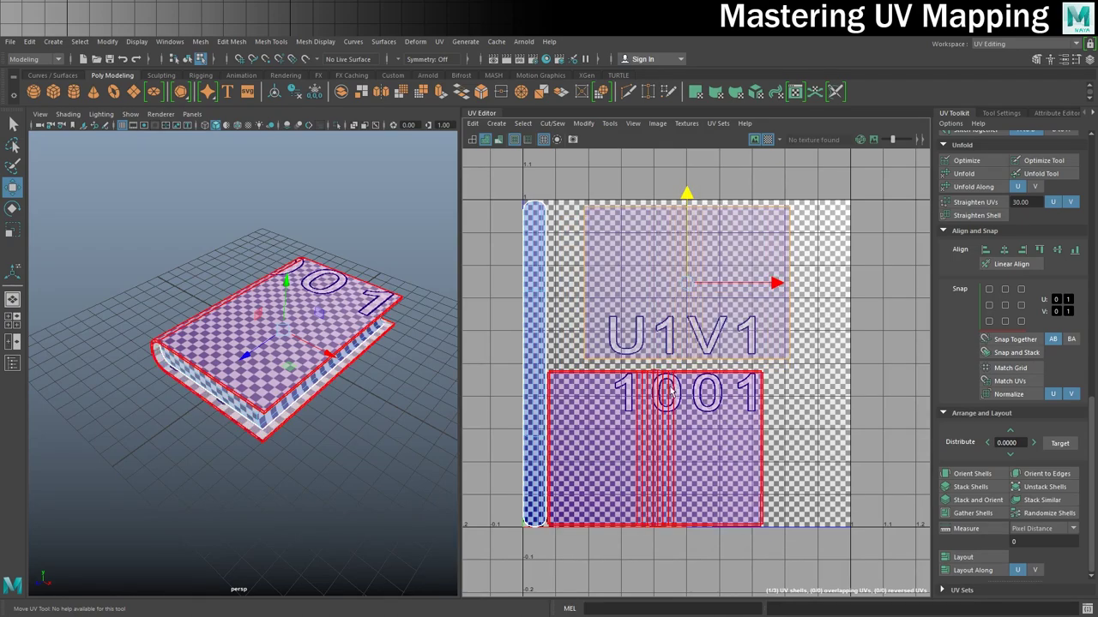
left_click(720, 446)
left_click_drag(741, 452, 776, 448)
left_click_drag(686, 361, 686, 356)
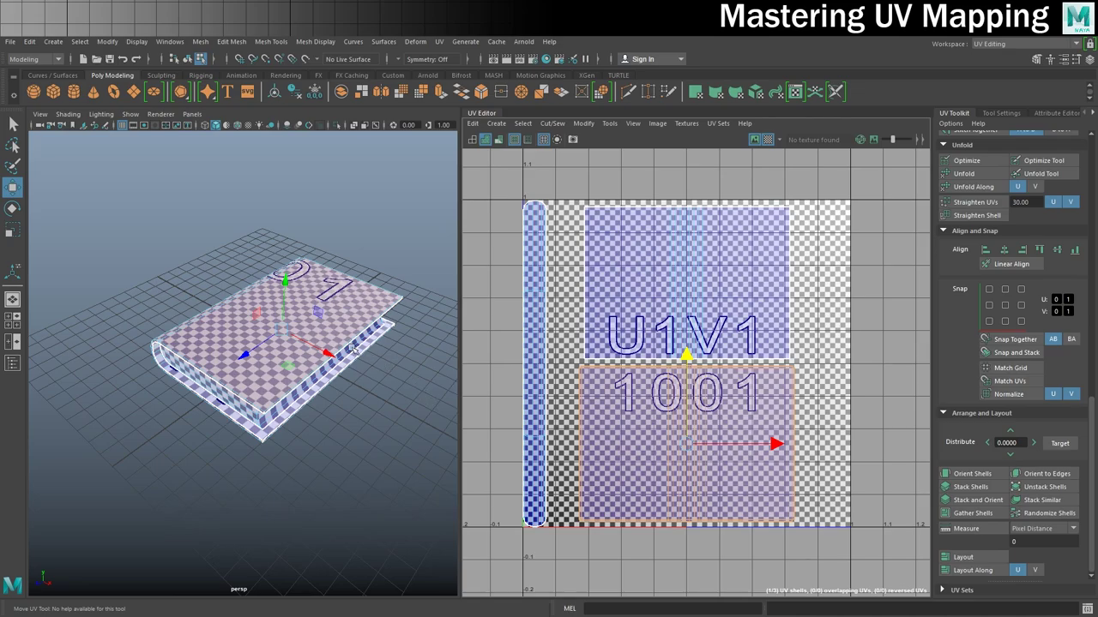
- Examine the checker pattern on the cover, spine and pages from several sides for distortion and consistent scale
key("F8")
scroll(274, 386, "up", 10)
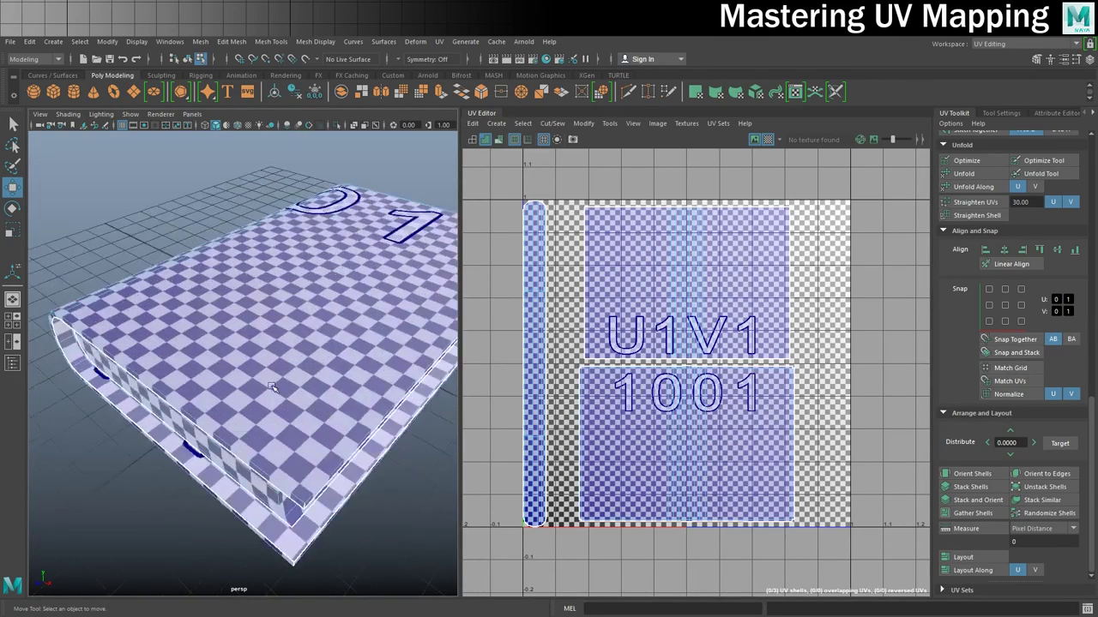
scroll(275, 386, "down", 8)
scroll(286, 397, "up", 4)
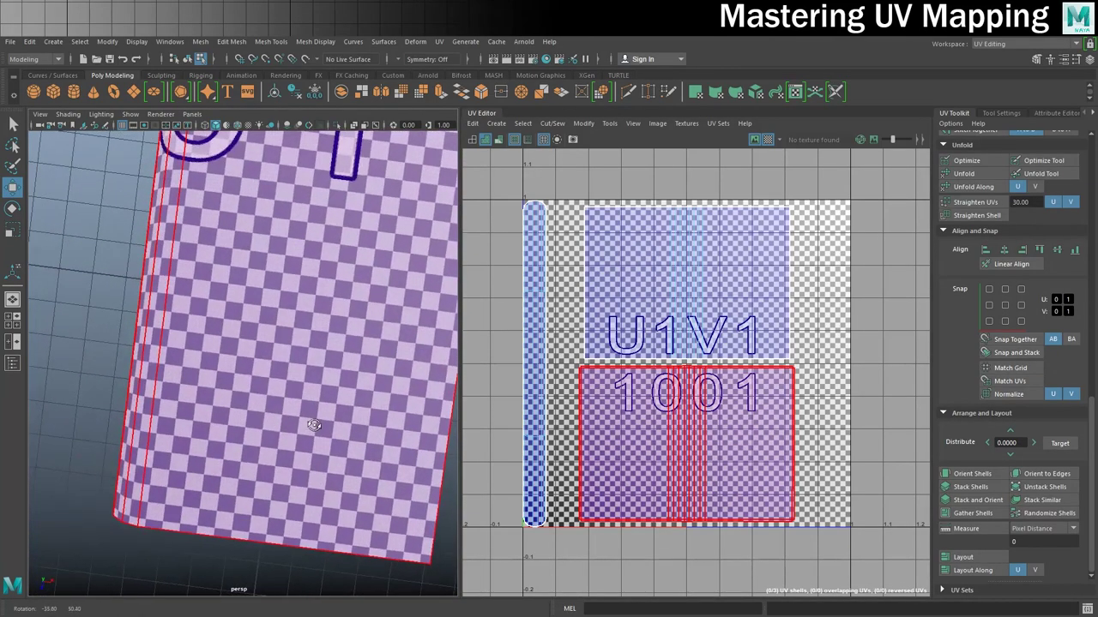
left_click_drag(253, 407, 272, 331, "alt")
left_click(272, 331)
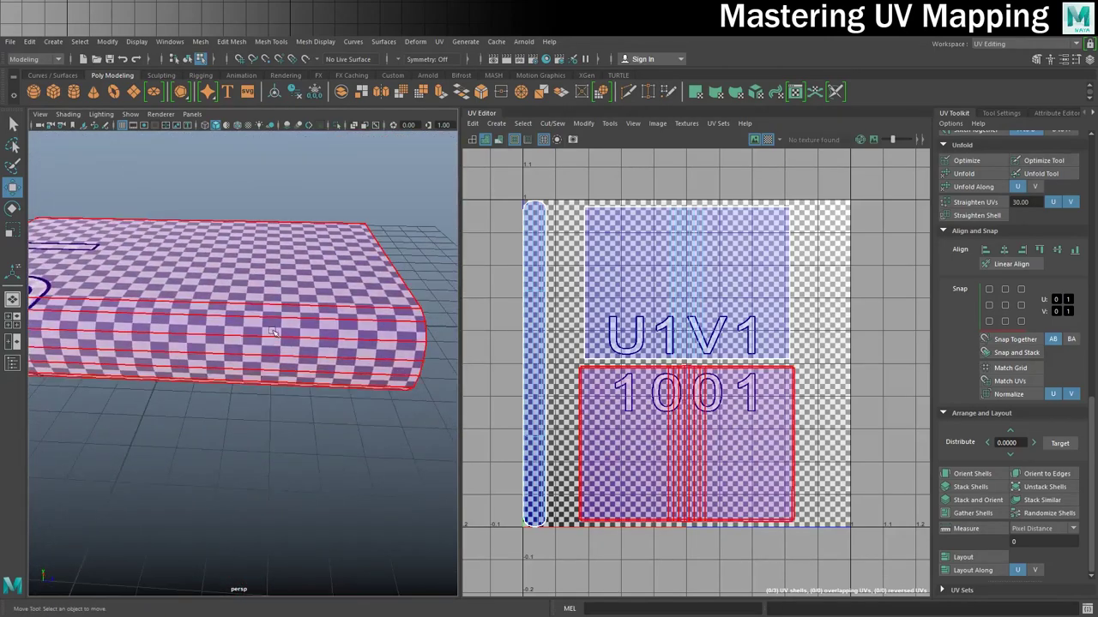
left_click_drag(251, 381, 236, 326, "alt")
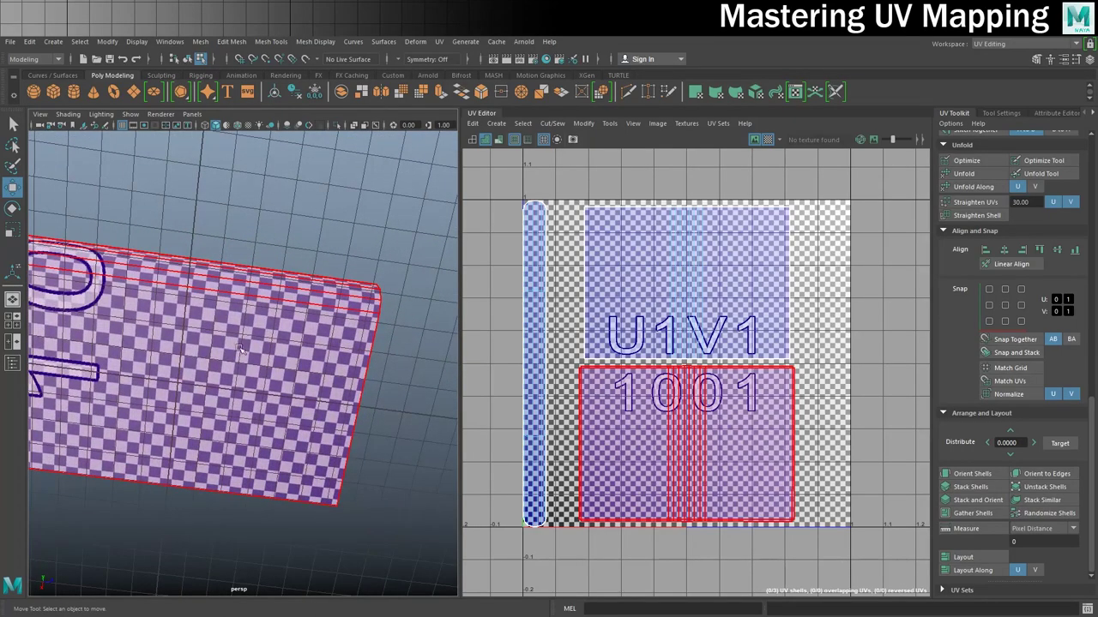
left_click_drag(320, 349, 223, 236, "alt")
left_click(223, 236)
left_click_drag(368, 300, 321, 307, "alt")
key("F8")
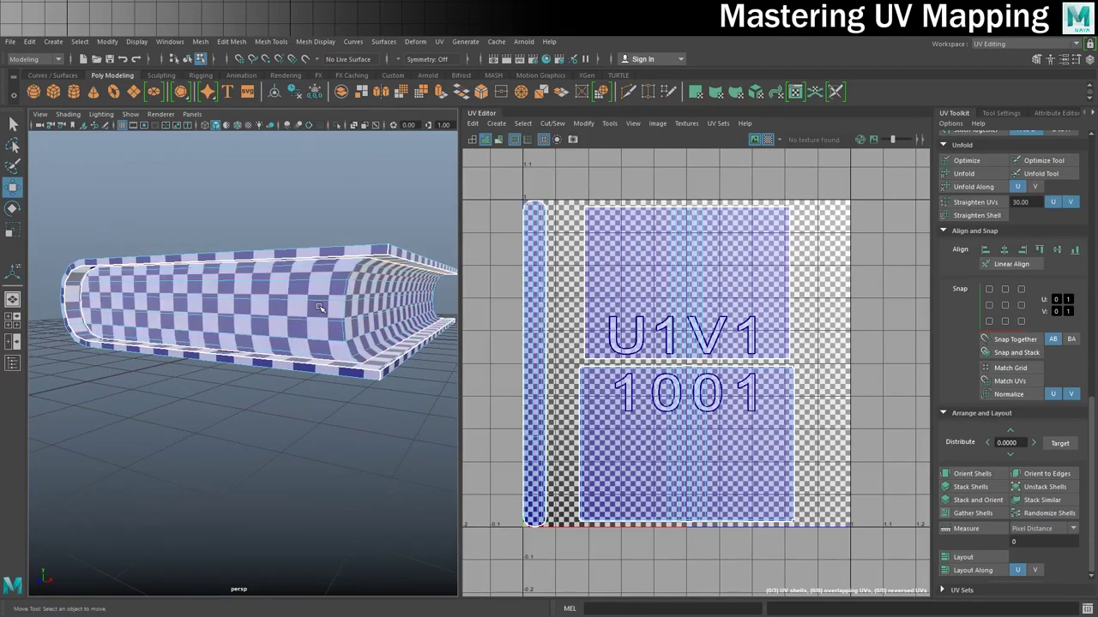
key("F8")
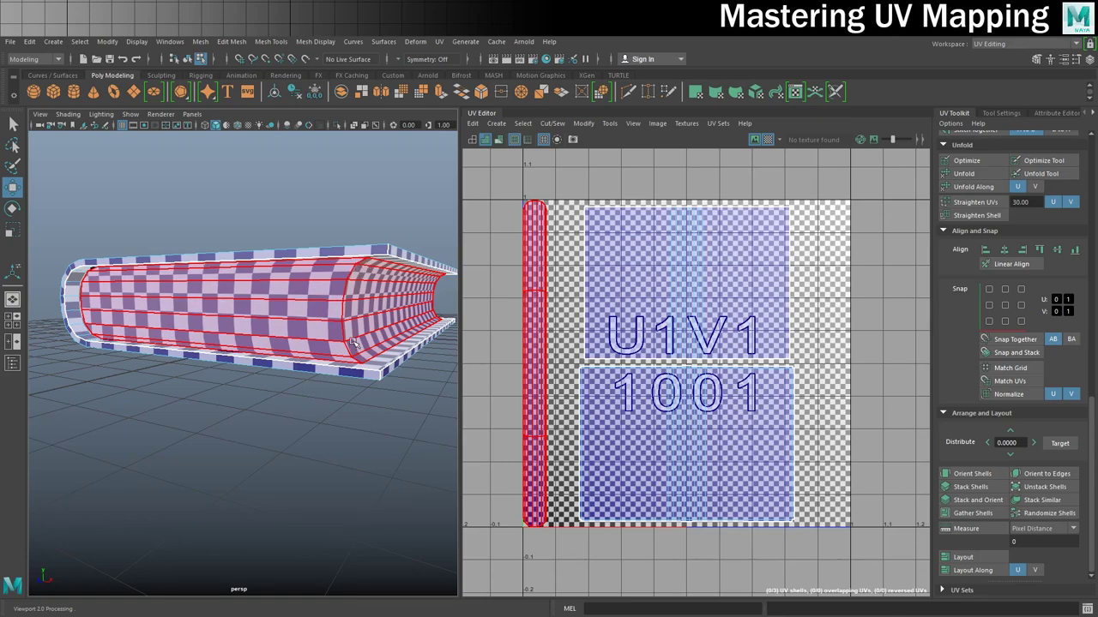
left_click_drag(384, 299, 364, 296, "alt")
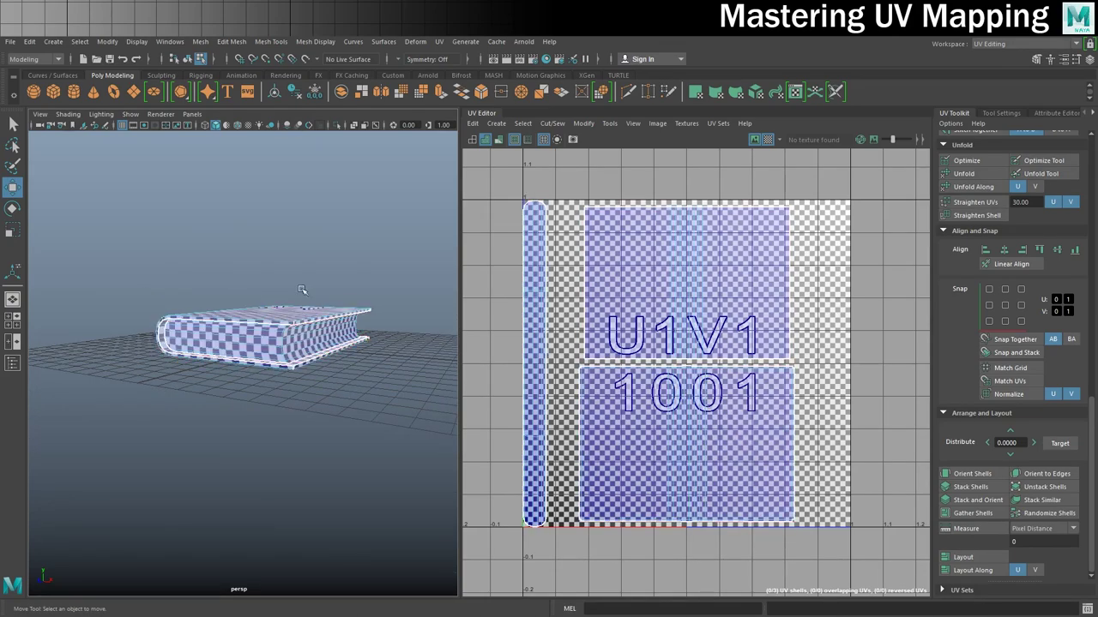
left_click_drag(279, 334, 314, 321, "alt")
- Hide the checker pattern and select the outer cover's UV shell on the book
left_click(768, 139)
left_click(265, 306)
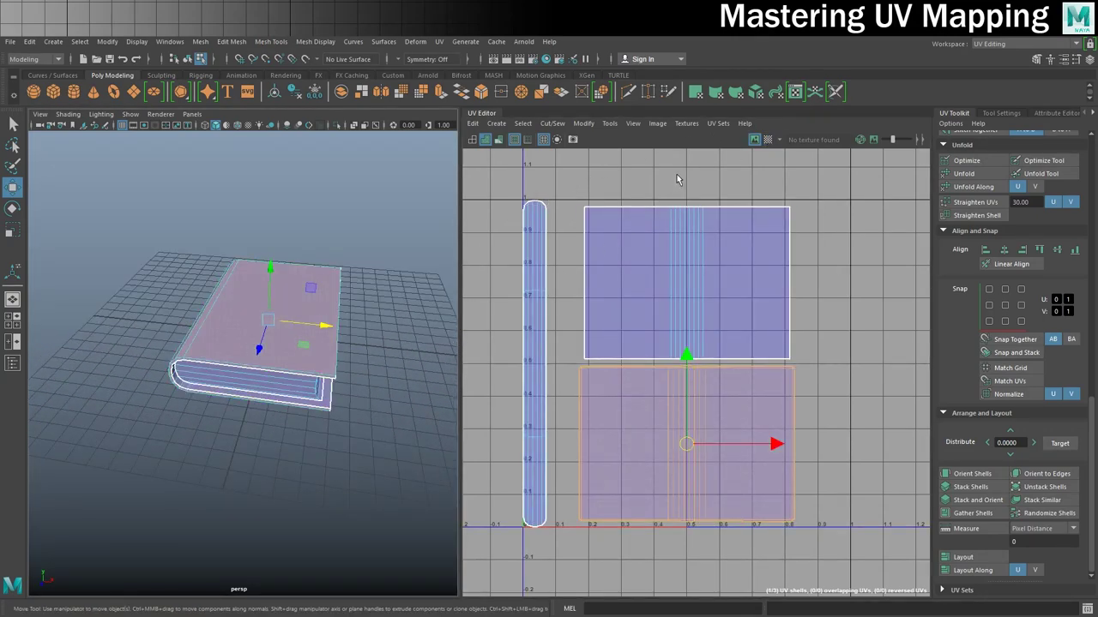
- Display the checker pattern and examine the orientation of its characters on the book's front cover, then hide the pattern again
left_click(768, 139)
left_click_drag(283, 283, 260, 242, "alt")
left_click(260, 242)
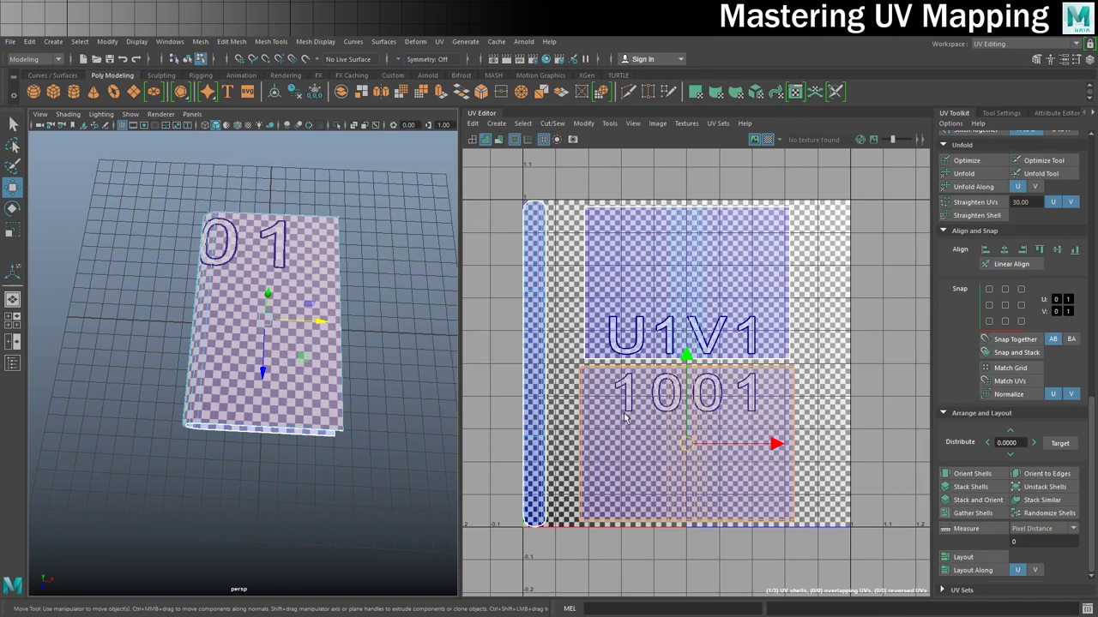
key("e")
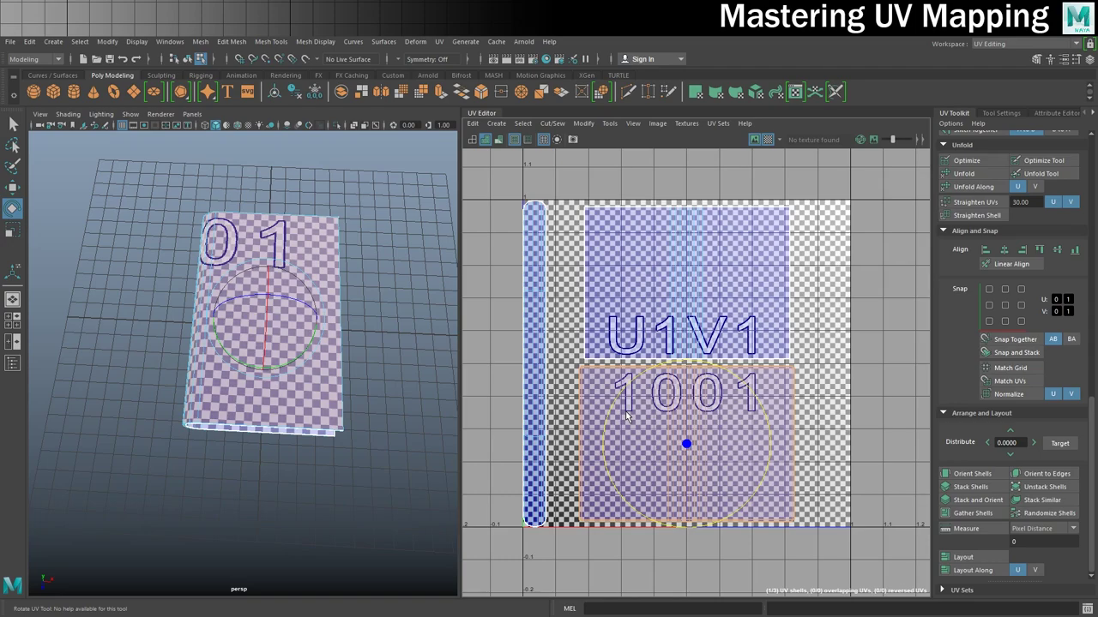
left_click_drag(755, 403, 784, 380)
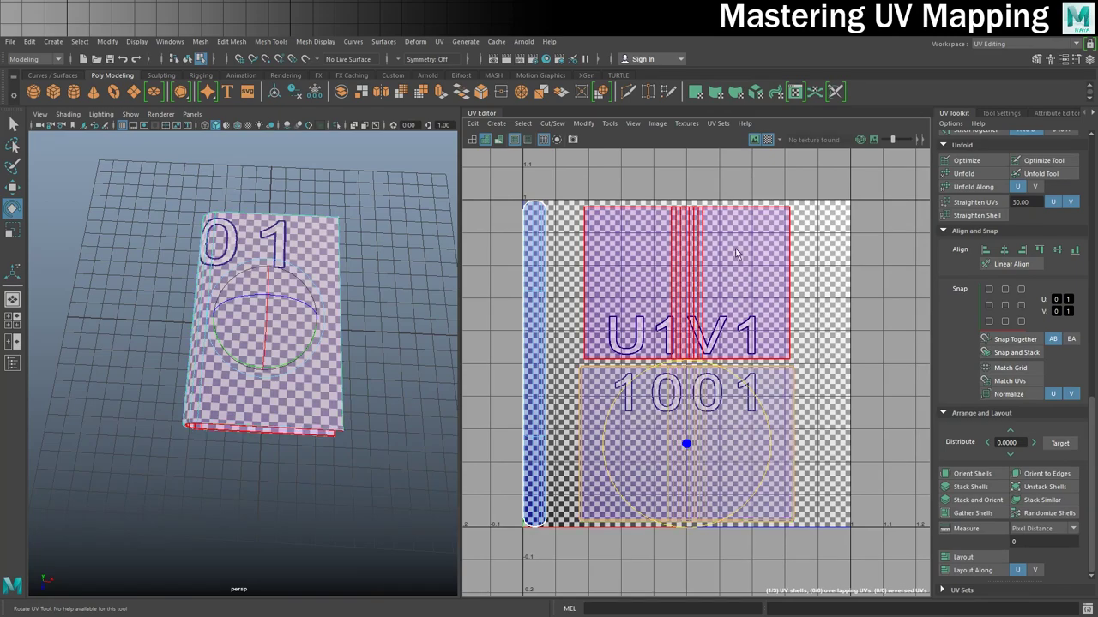
left_click(767, 139)
- Select the whole book in object mode and bring up the UV snapshot options
right_click_drag(224, 245, 283, 230)
left_click_drag(130, 190, 355, 463)
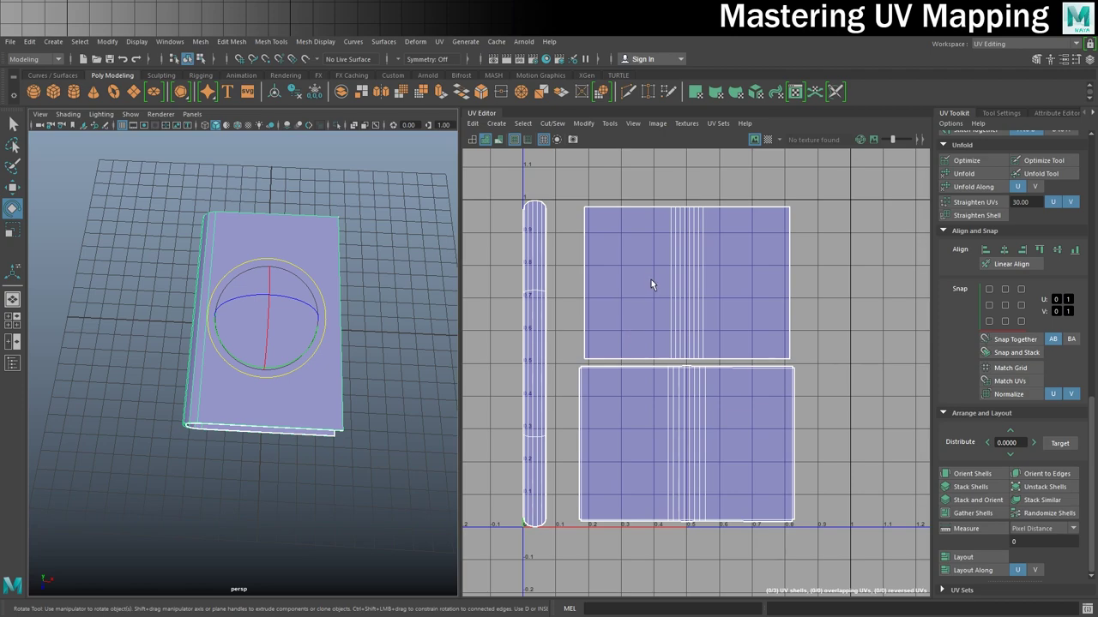
left_click(657, 122)
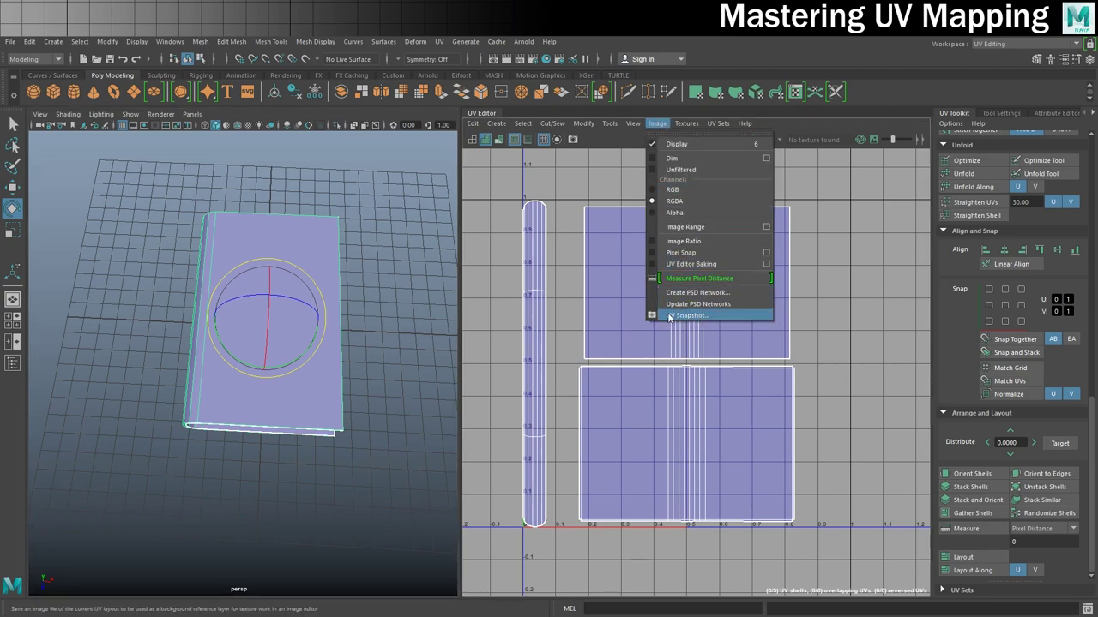
left_click(583, 123)
left_click(657, 122)
left_click(592, 152)
left_click(573, 139)
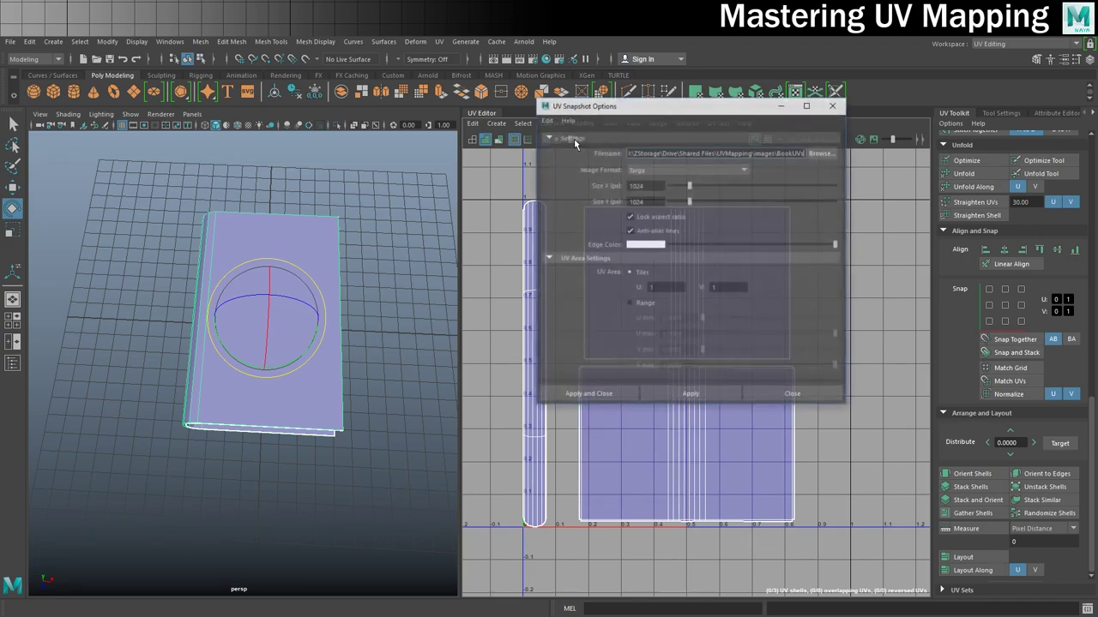
- Save the UV snapshot as BookUVs in the images folder, in Targa format at 1024 x 1024 px
left_click_drag(647, 114, 420, 133)
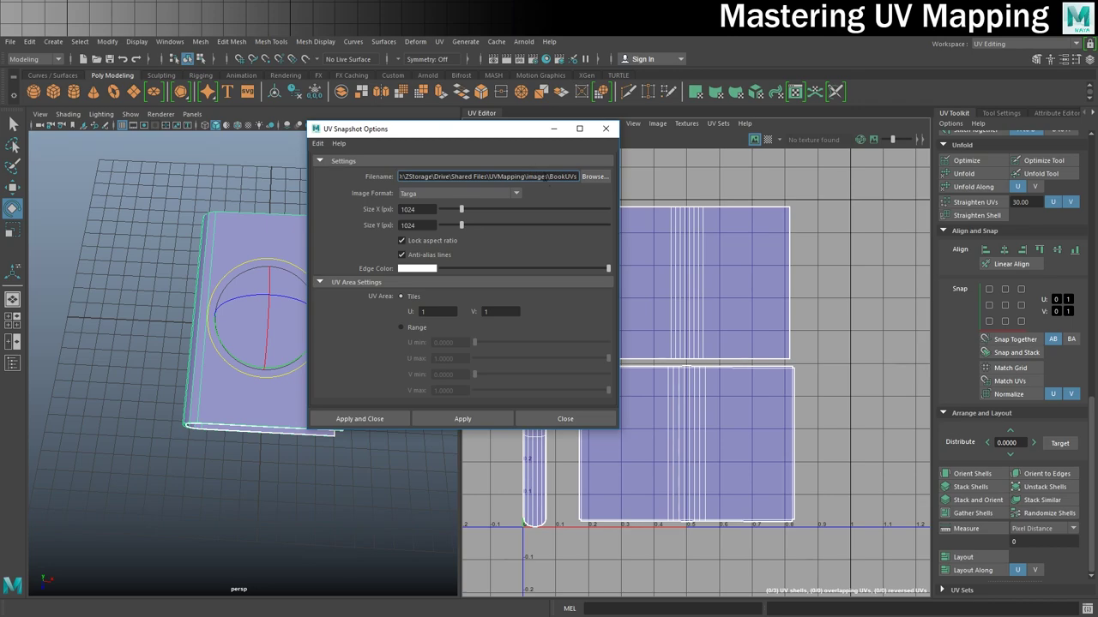
type("s")
left_click(409, 212)
left_click(368, 418)
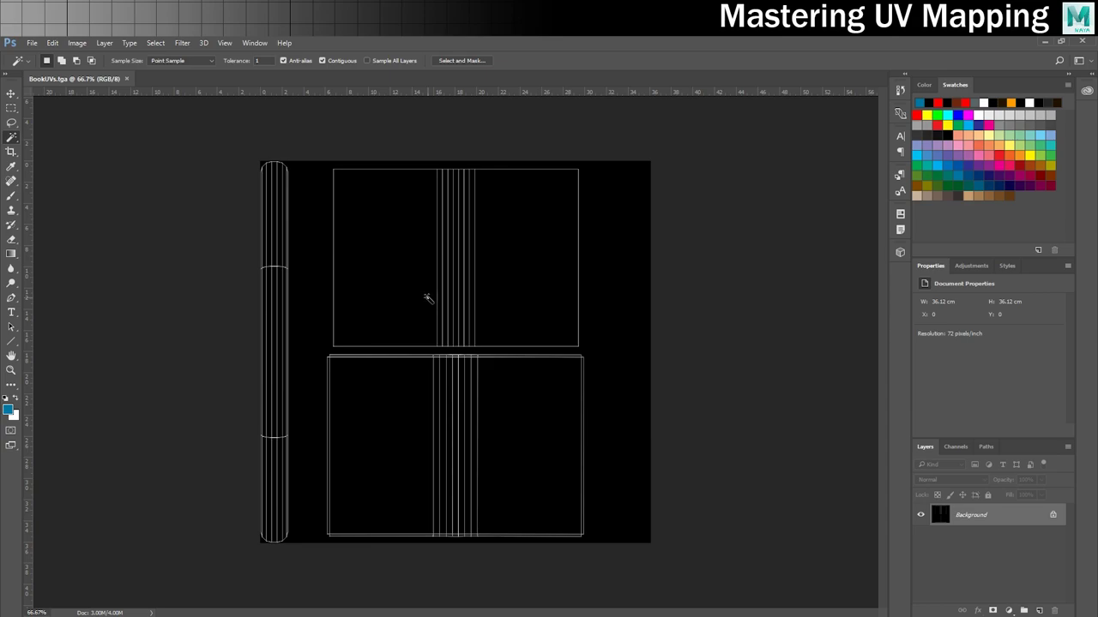
- Switch to Photoshop and open the Old Book Texture image from the sourceimages folder alongside the BookUVs.tga document
scroll(428, 298, "up", 2, "alt")
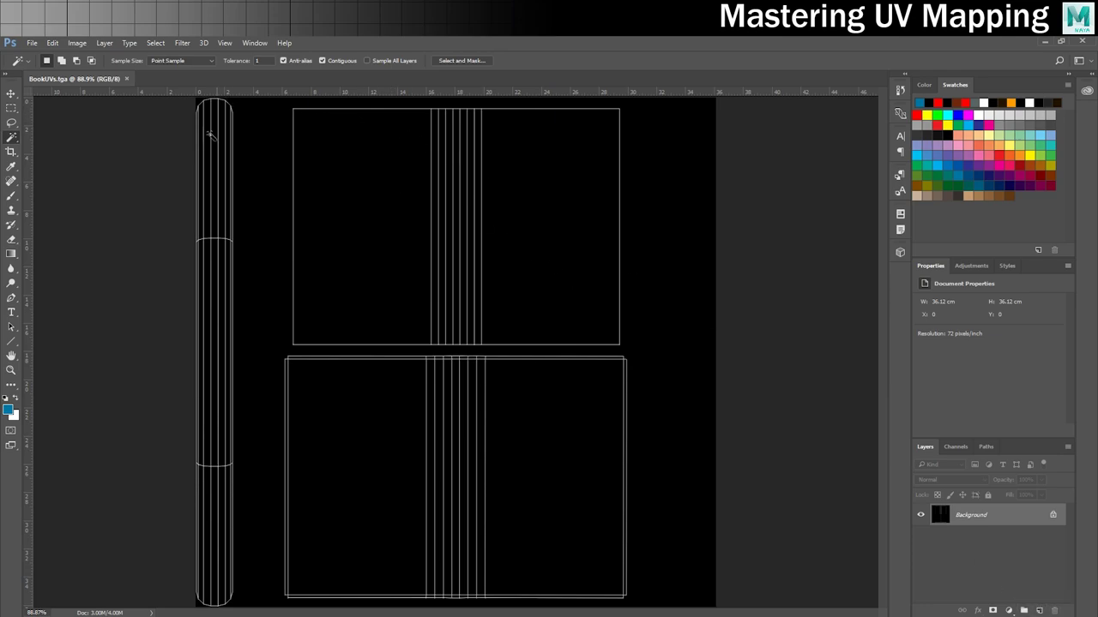
mouse_move(70, 616)
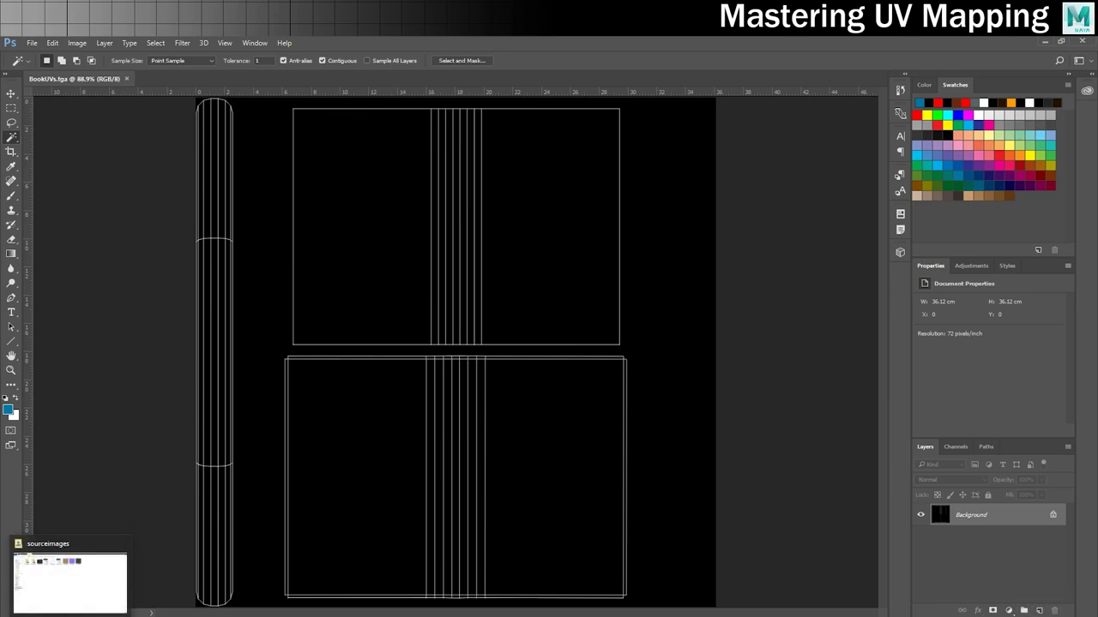
left_click(69, 583)
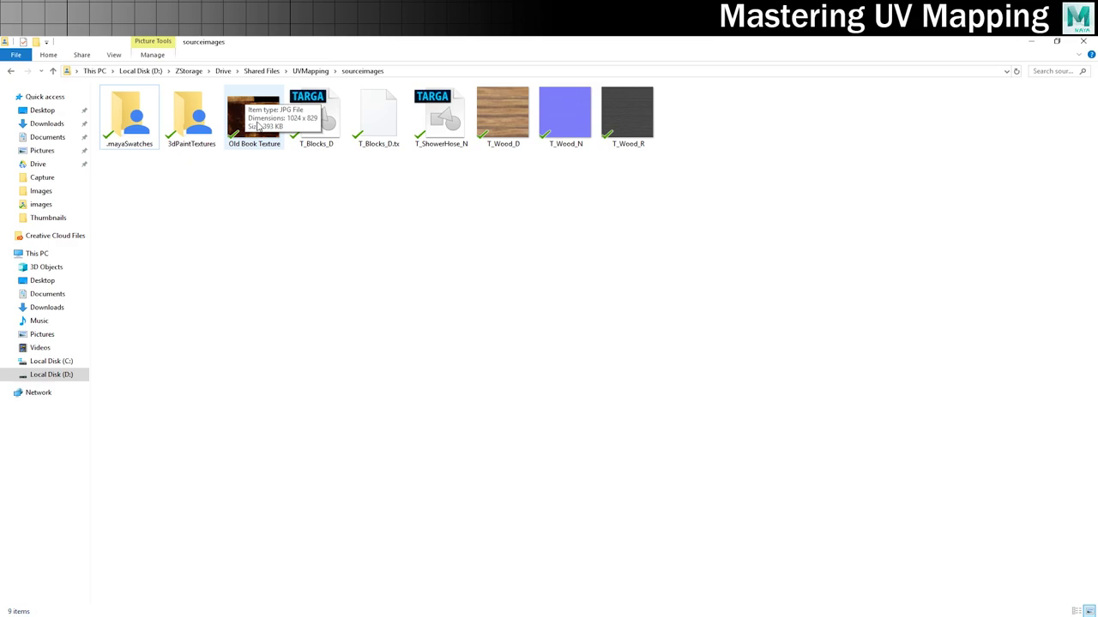
left_click_drag(243, 110, 163, 86)
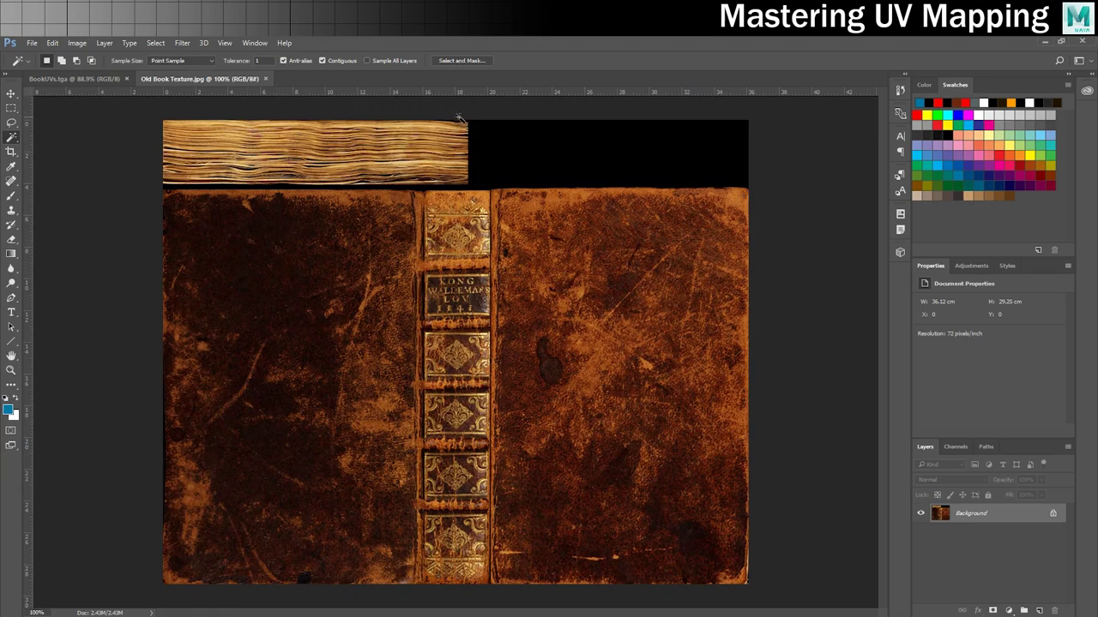
- Add an empty layer to BookUVs.tga, duplicate the background layer and place the copy above the empty one
left_click(83, 79)
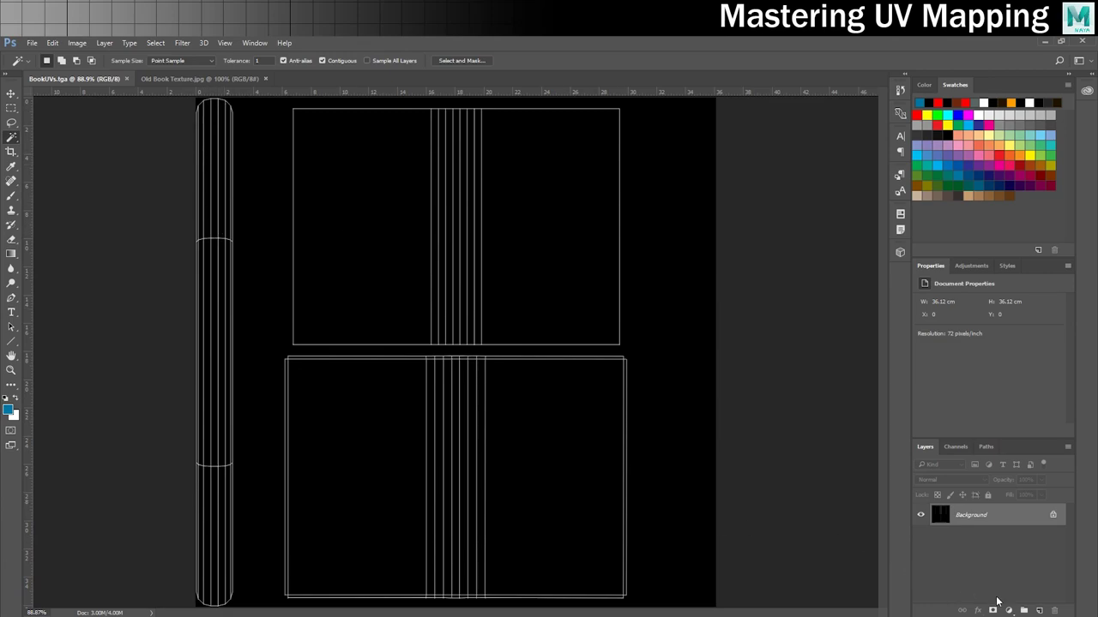
left_click(1038, 611)
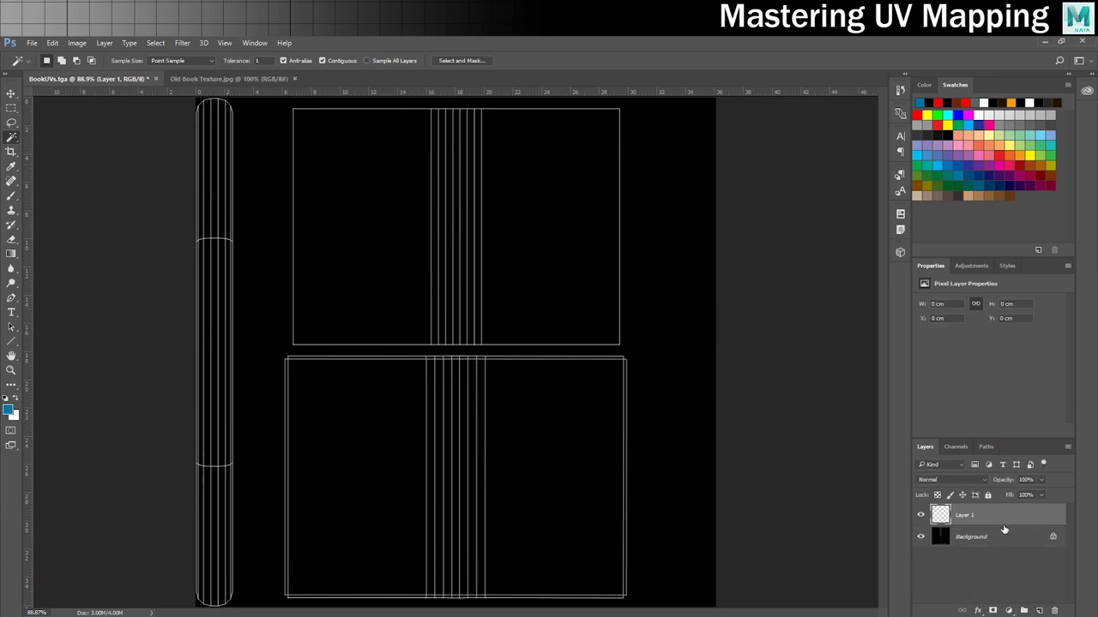
left_click_drag(971, 538, 1041, 611)
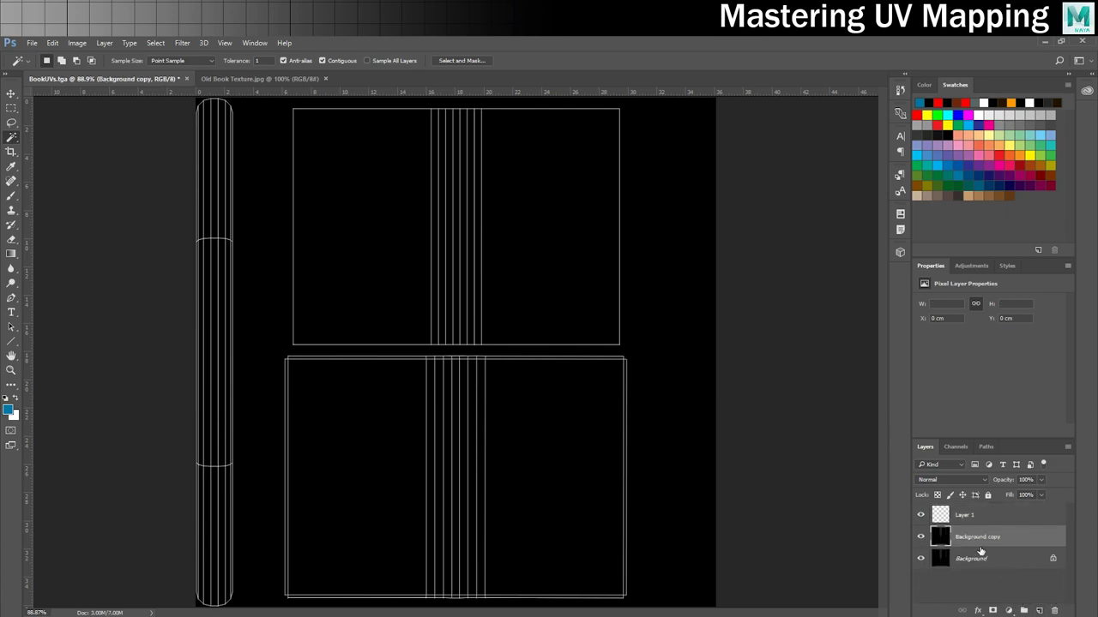
left_click_drag(977, 544, 969, 512)
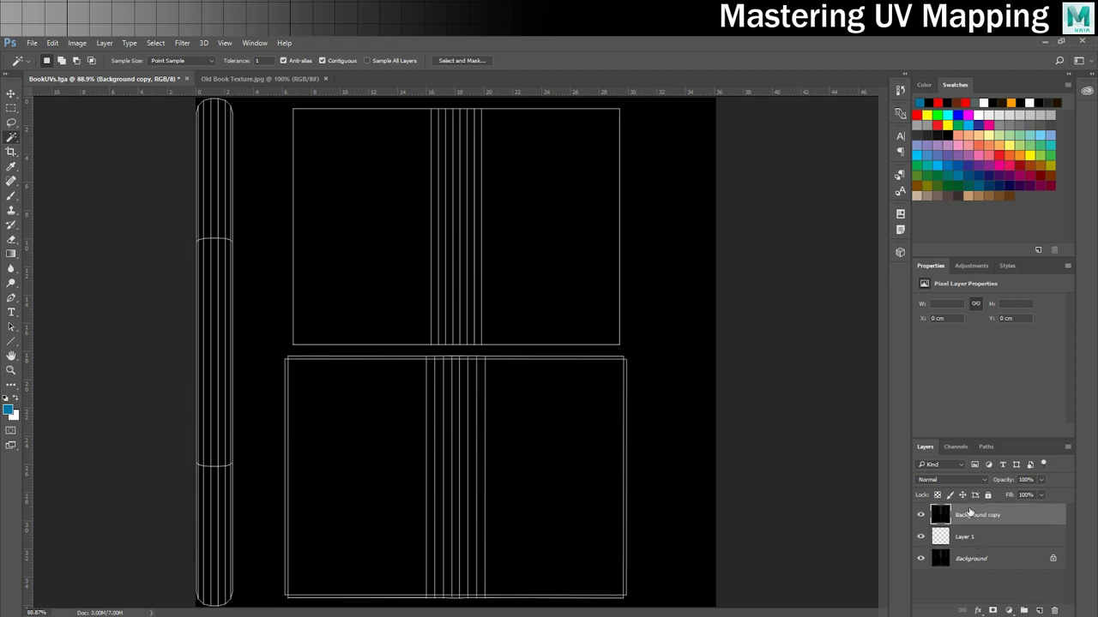
- Rename the background copy as Lines and set its blending mode to Screen
double_click(975, 514)
type("Lines")
key("Return")
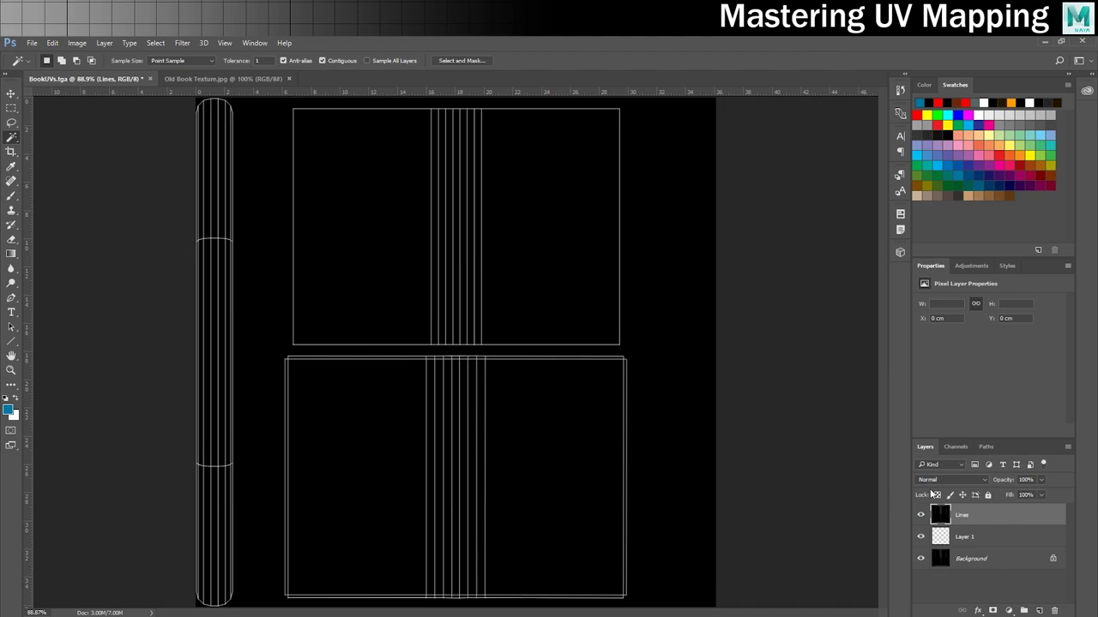
left_click(949, 479)
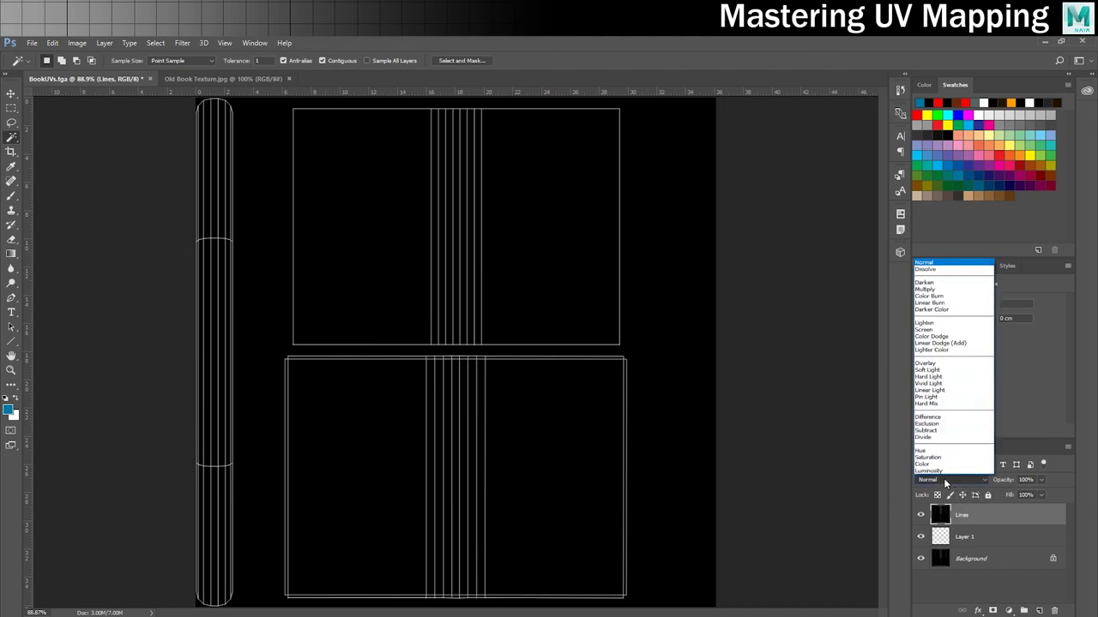
left_click(929, 328)
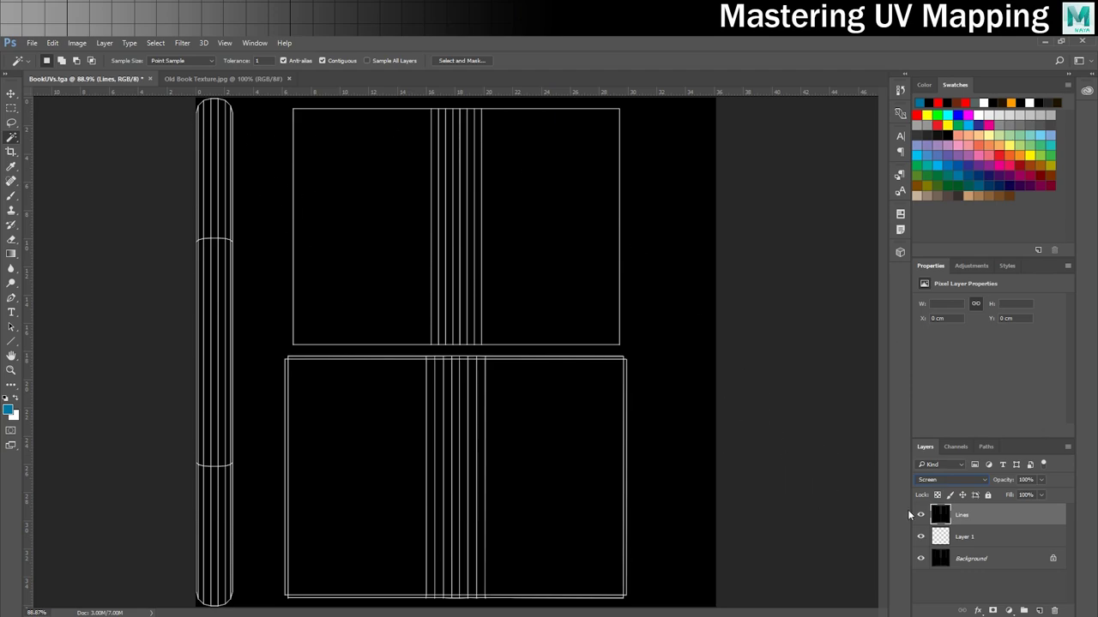
- Copy the page-edge strip from Old Book Texture and paste it into Layer 1 of BookUVs.tga
left_click(977, 536)
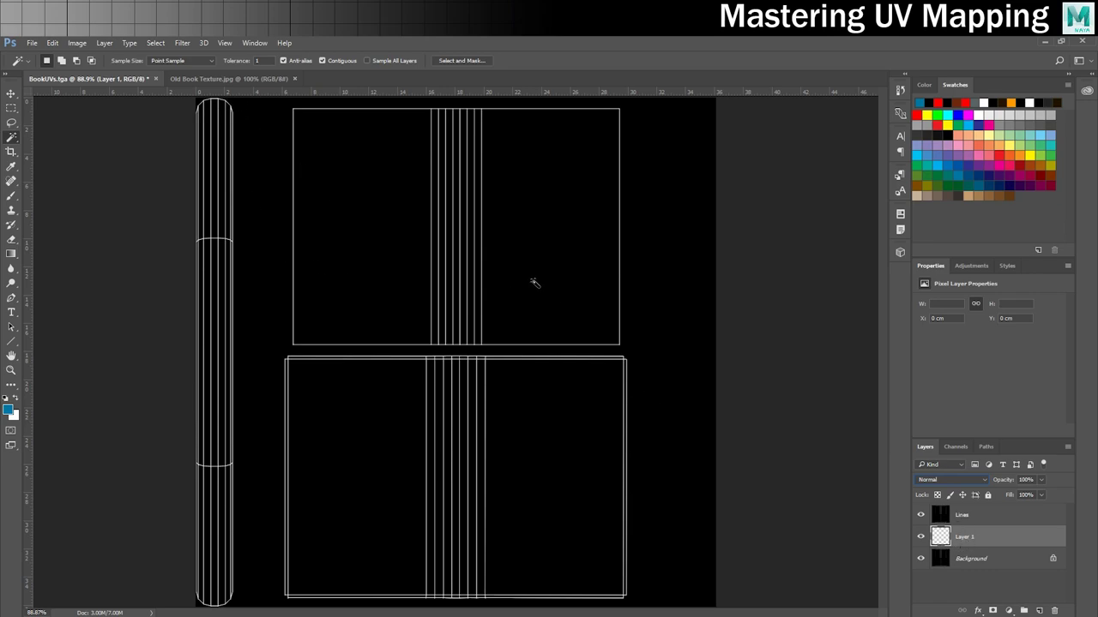
left_click(214, 80)
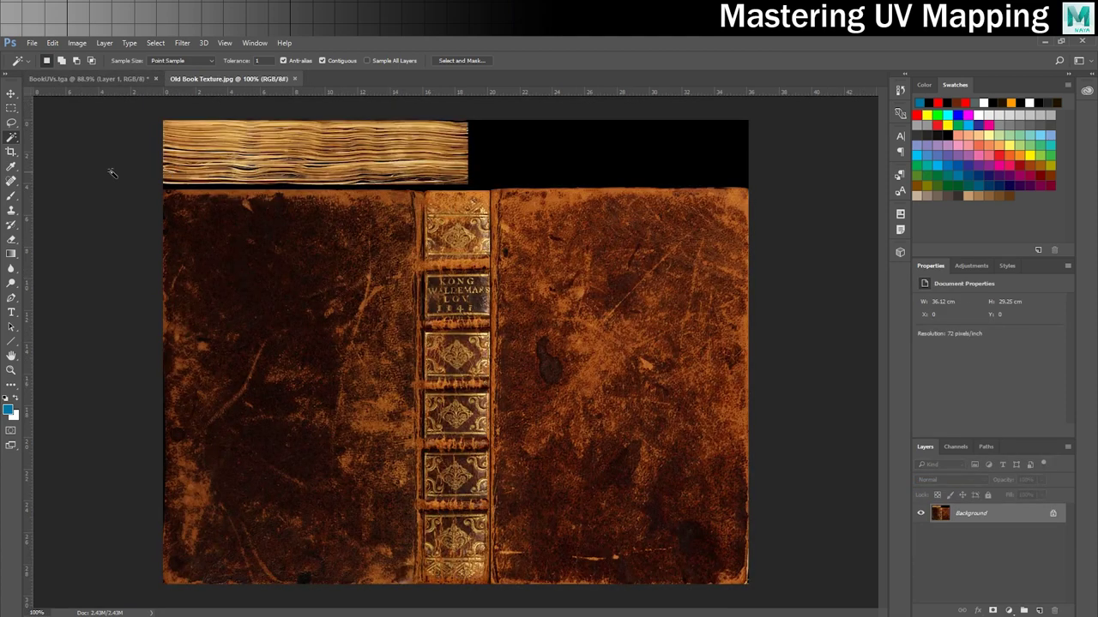
left_click(13, 109)
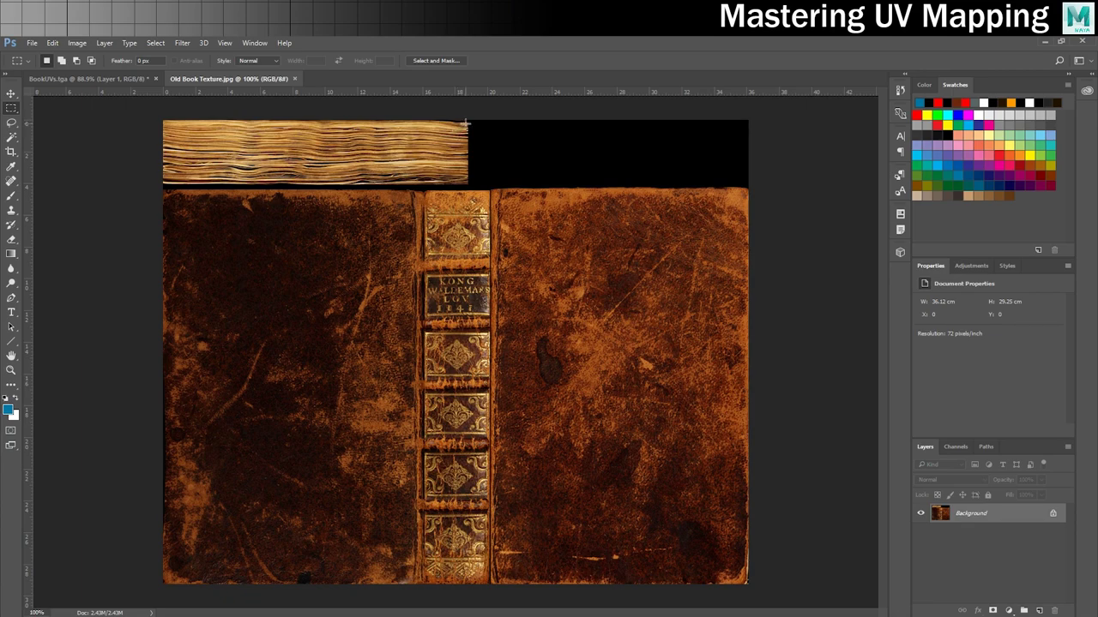
left_click_drag(466, 122, 149, 180)
left_click(77, 79)
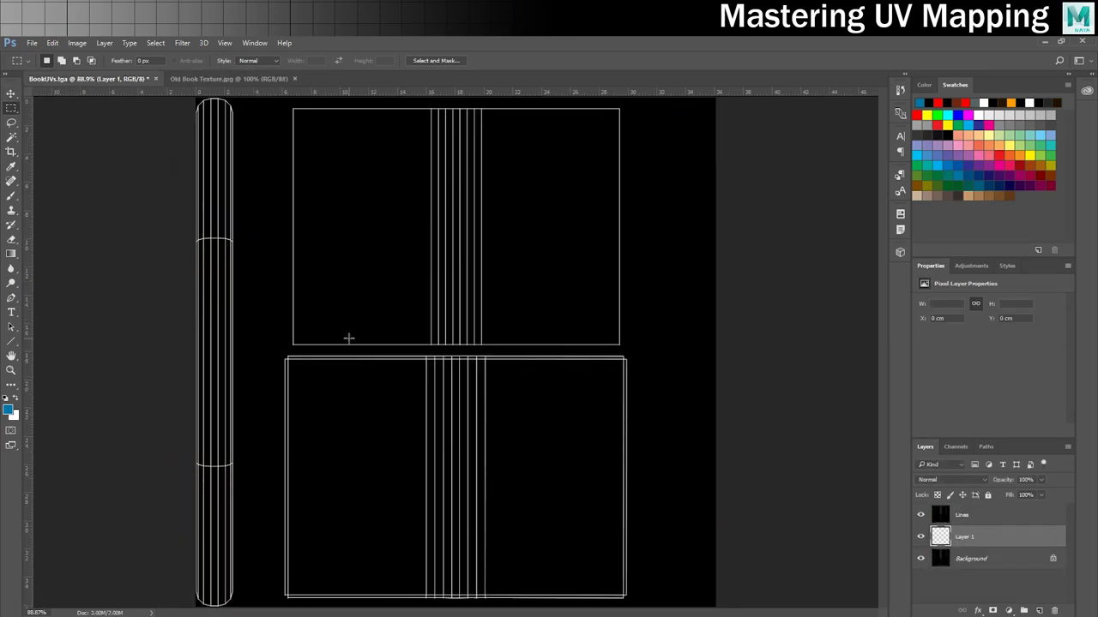
key("ctrl+v")
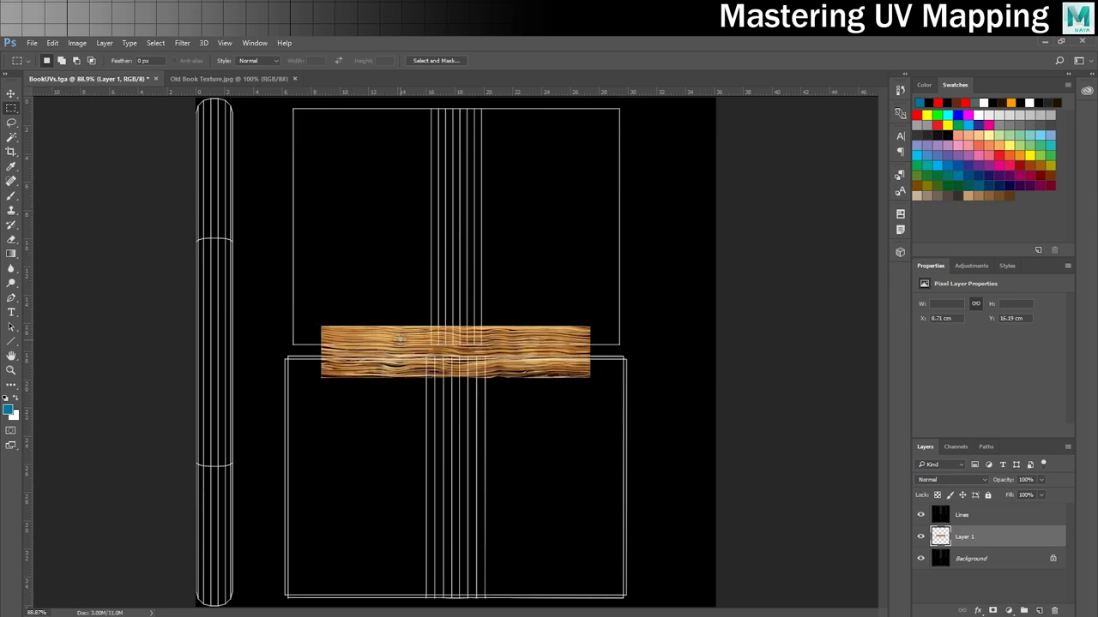
- Rotate the page-edge strip -90° and scale it to about 193% by 77% so it covers the tall page shell
key("ctrl+t")
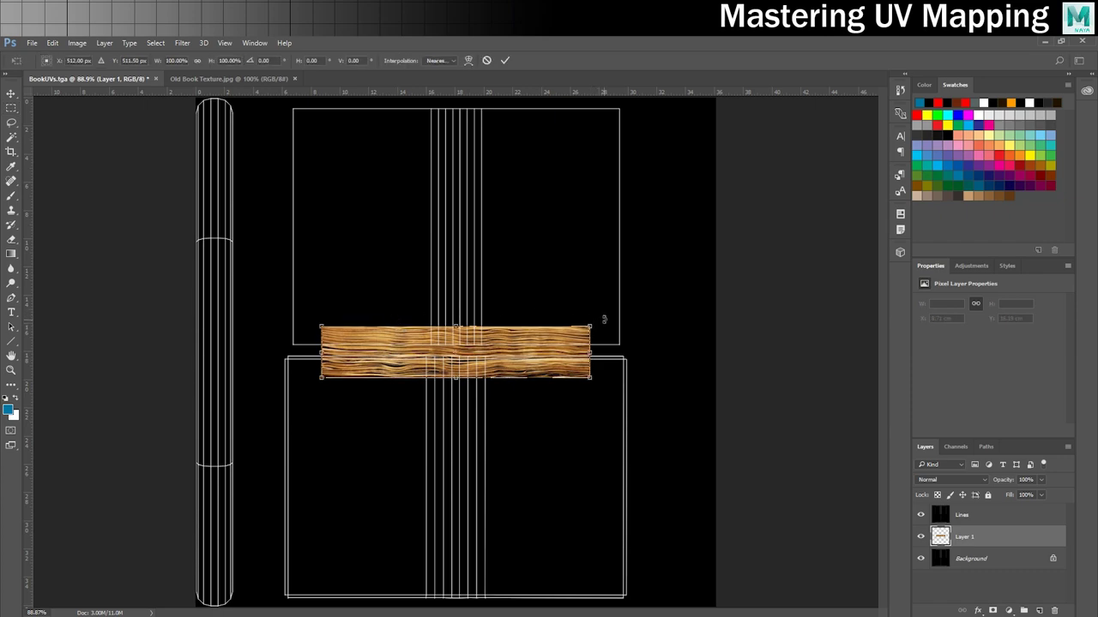
left_click_drag(589, 318, 223, 153, "shift")
mouse_move(249, 228)
left_mouse_down()
mouse_move(230, 229)
mouse_move(241, 227)
left_mouse_up()
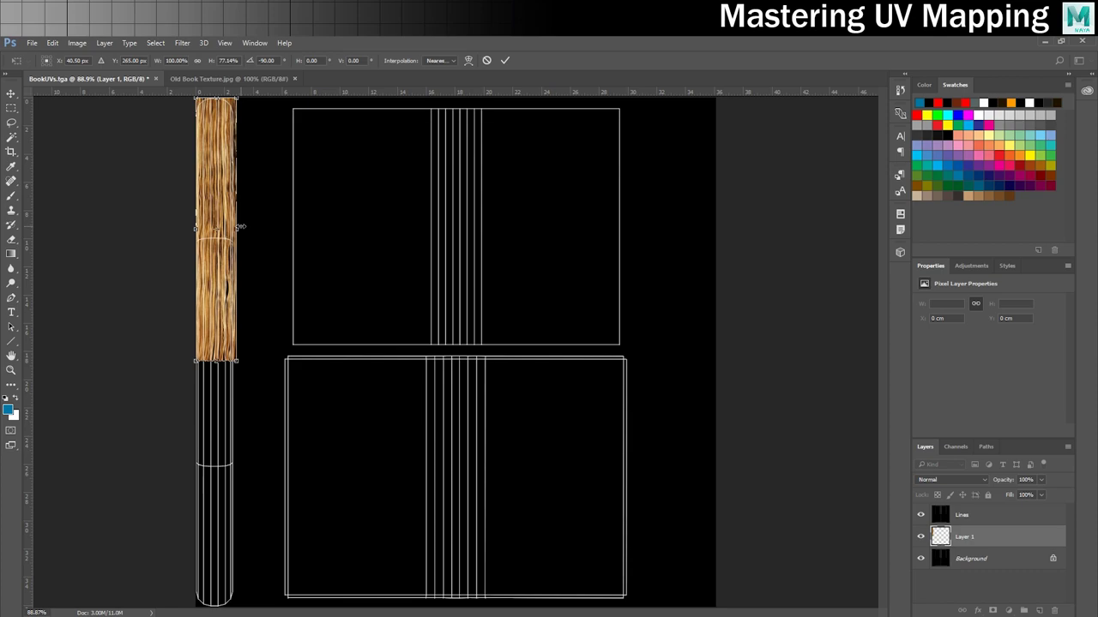
left_click_drag(217, 363, 180, 600)
left_click_drag(180, 606, 178, 608)
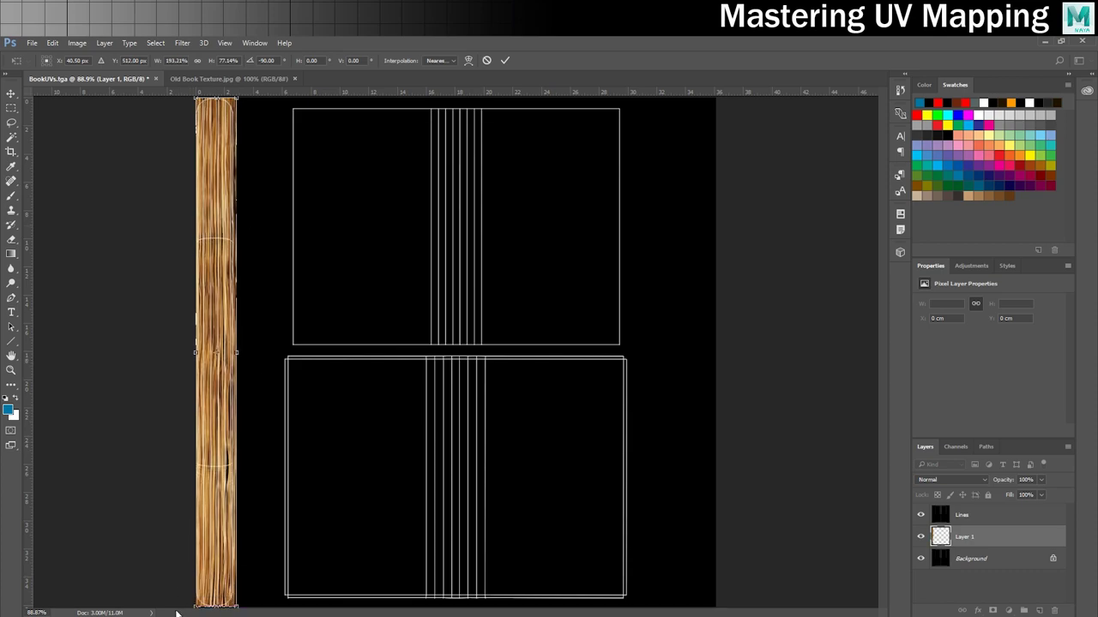
key("Return")
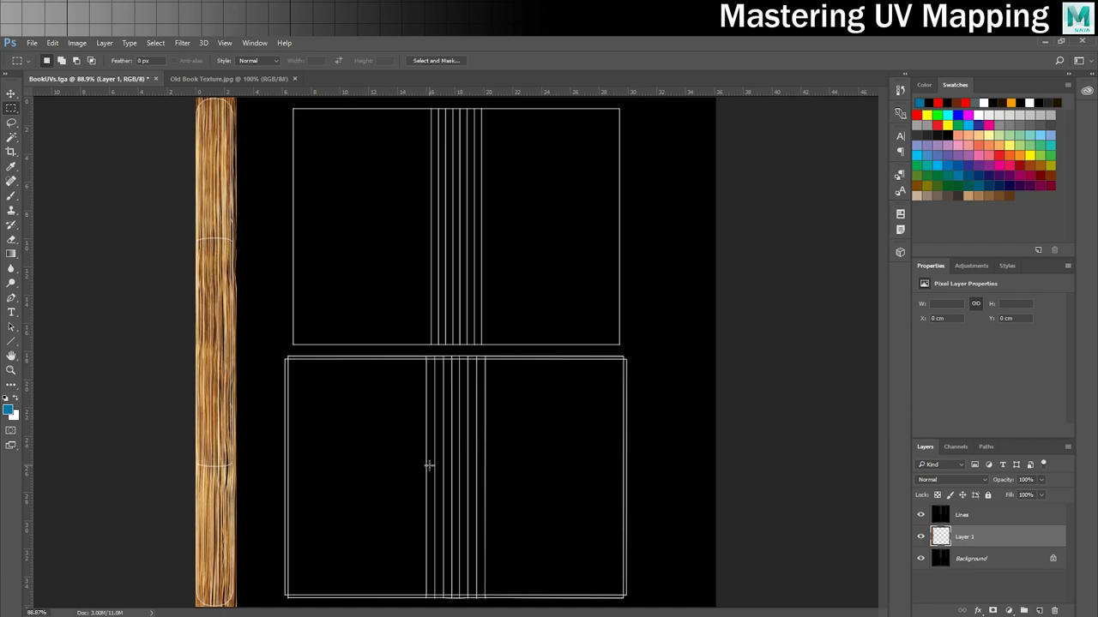
- Copy the full leather cover with its spine from Old Book Texture and paste it into BookUVs.tga
left_click(206, 79)
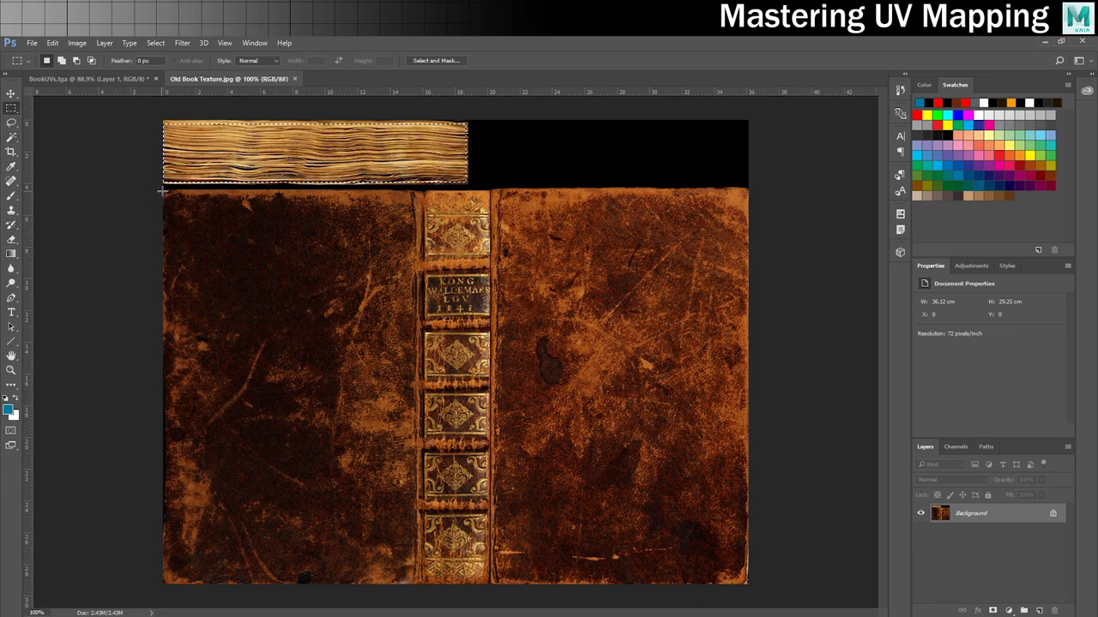
left_click_drag(164, 191, 764, 587)
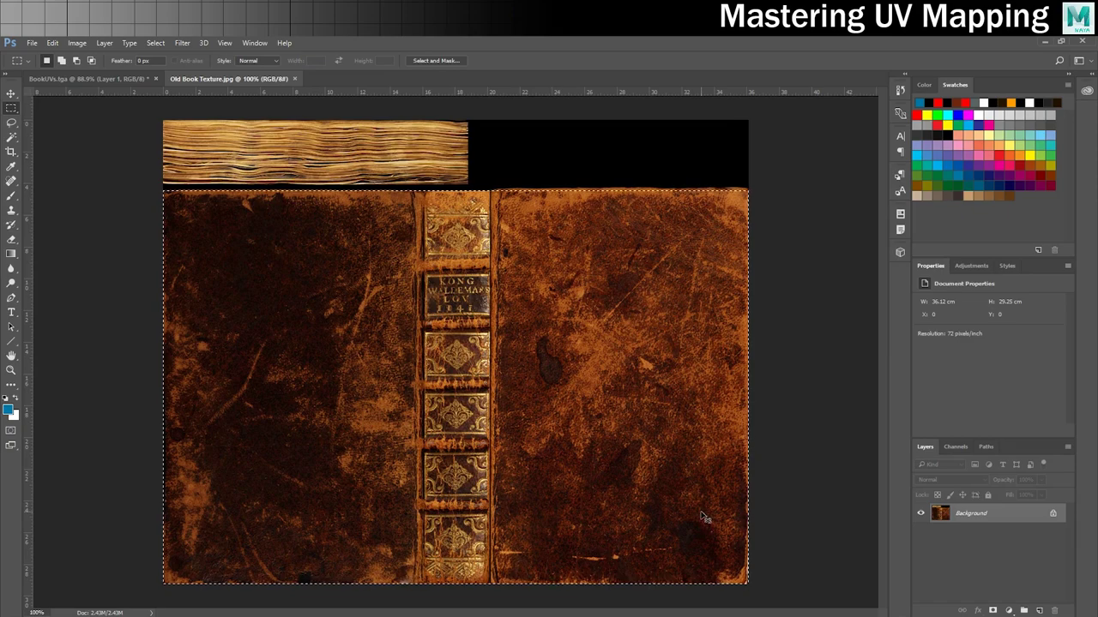
left_click(70, 79)
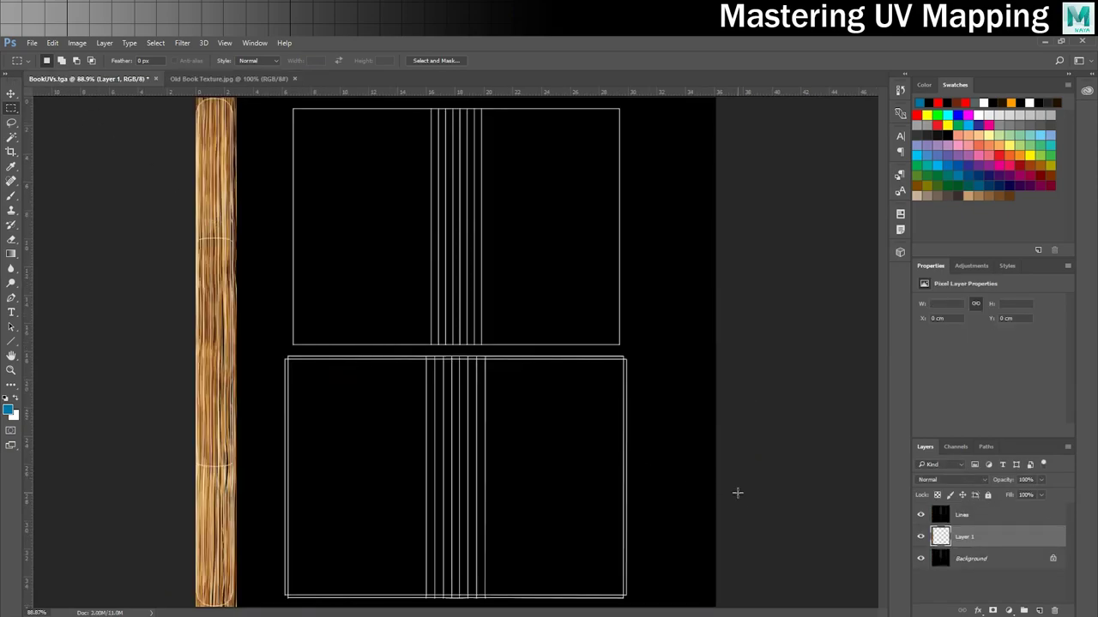
key("ctrl+v")
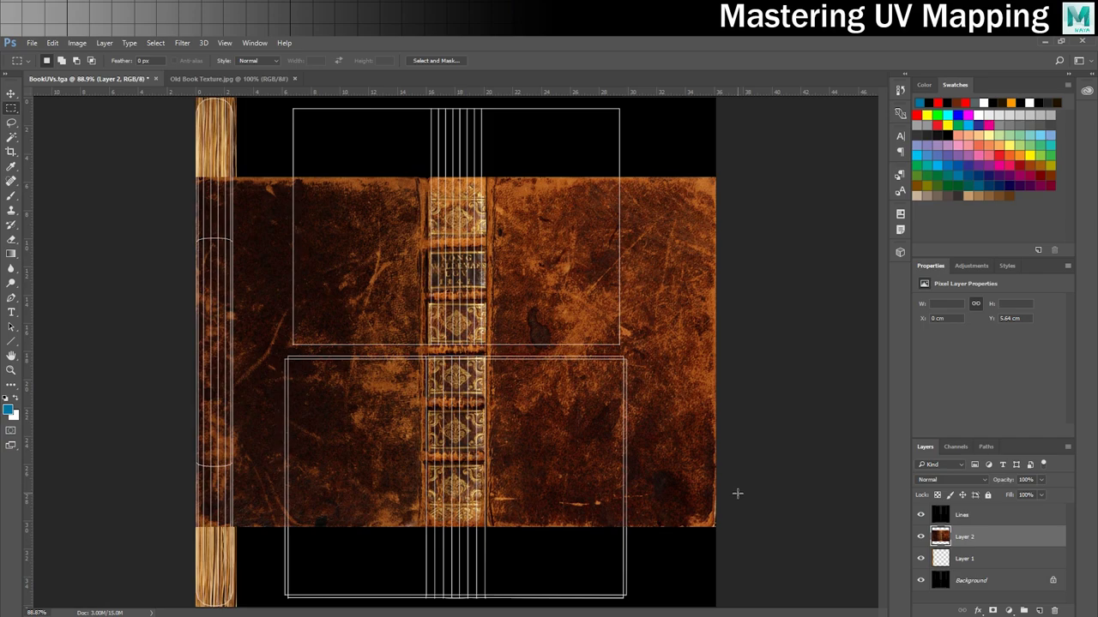
- Move the leather cover onto the lower cover shell and scale it to about 67% by 70% so it covers the shell
key("ctrl+t")
left_click_drag(381, 235, 462, 303)
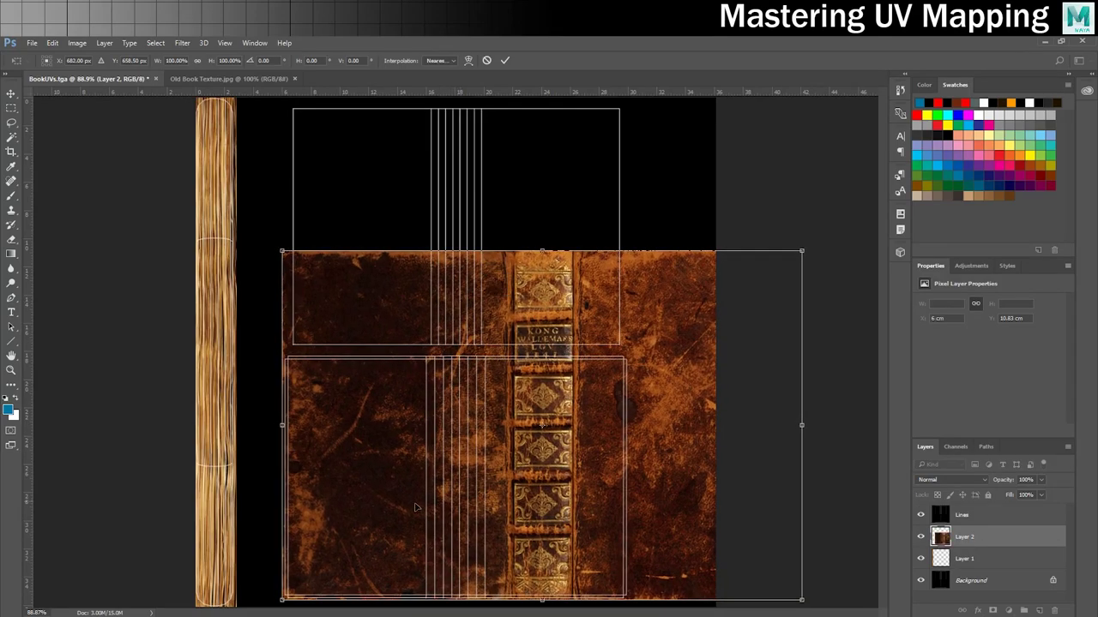
scroll(415, 508, "up", 2, "alt")
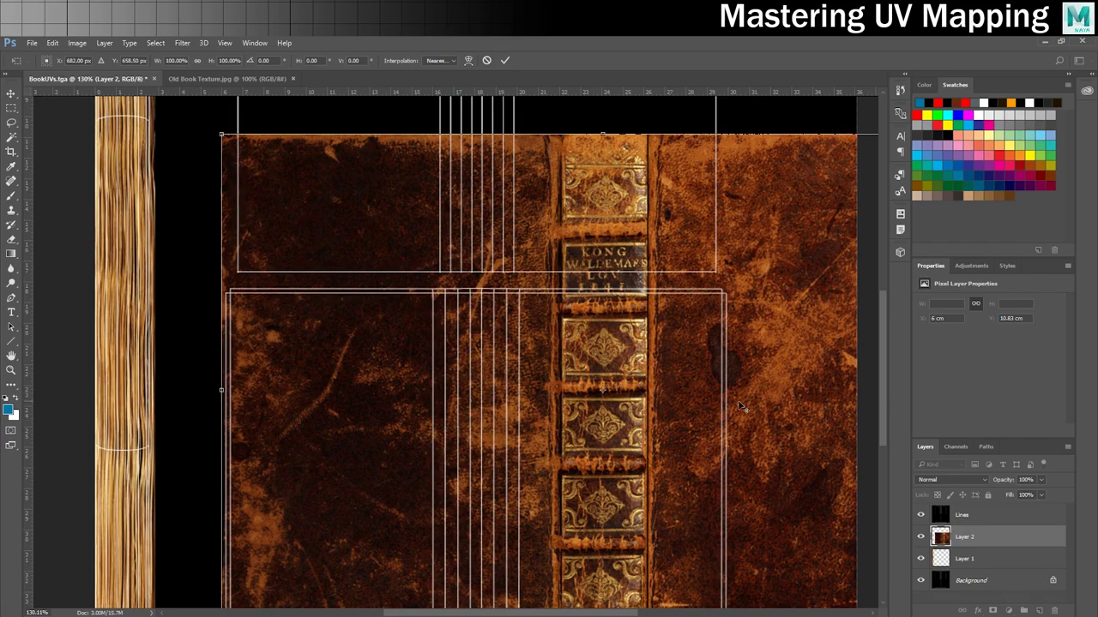
scroll(724, 404, "down", 3, "alt")
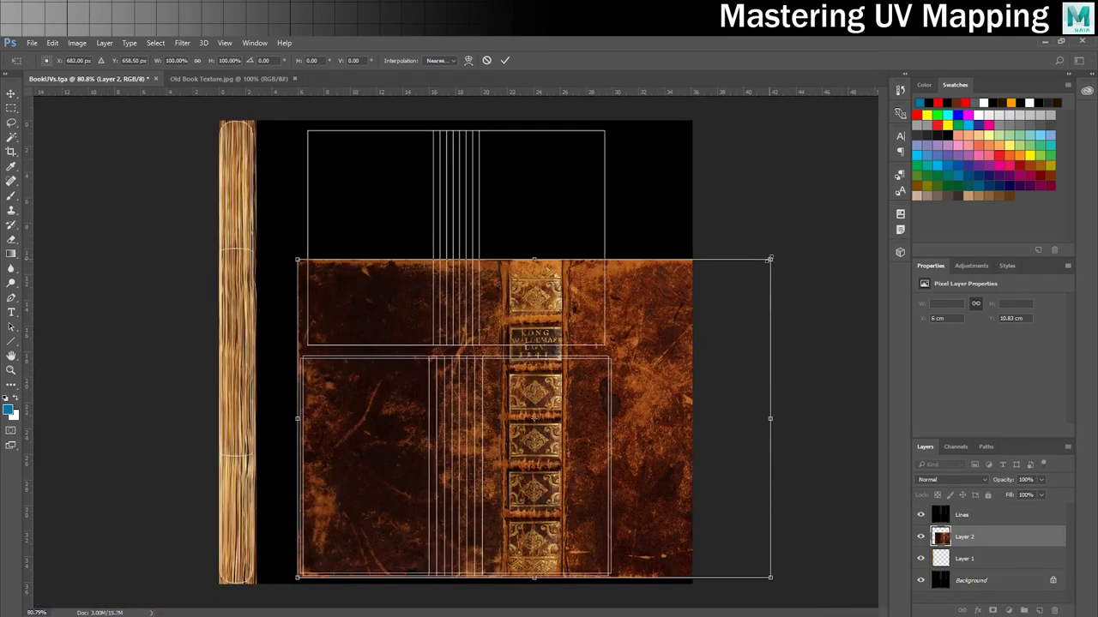
left_click_drag(769, 258, 618, 344)
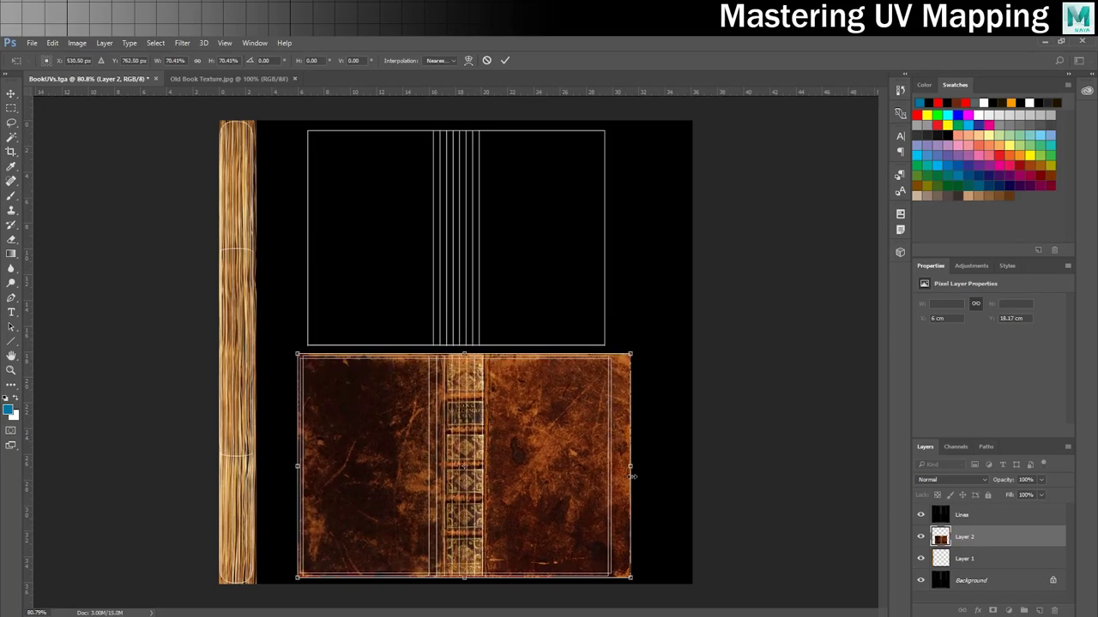
left_click_drag(632, 472, 614, 470)
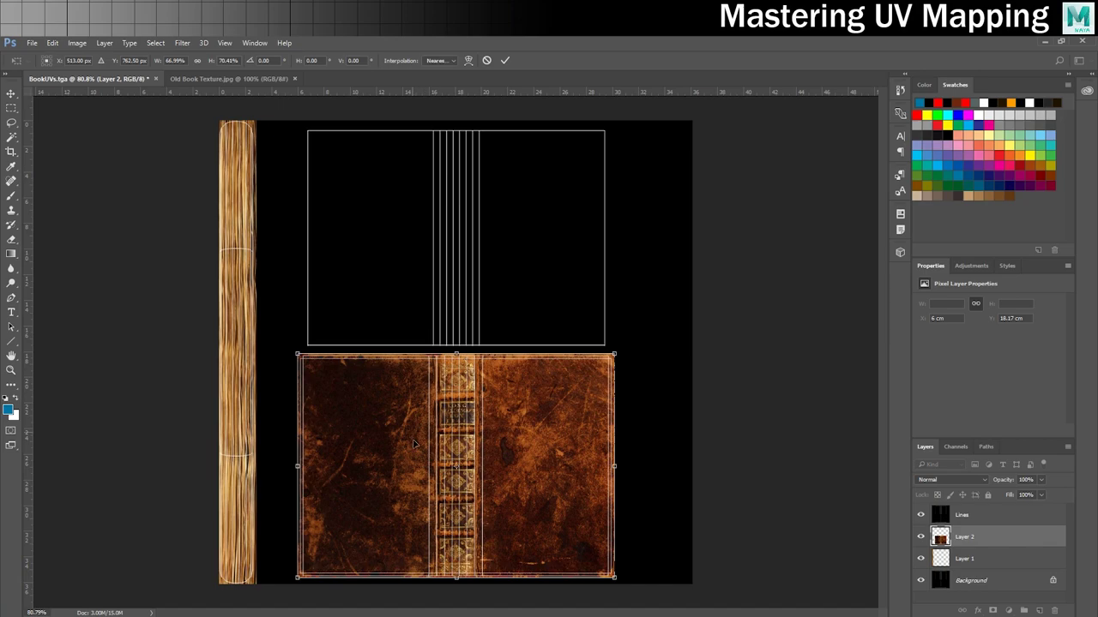
scroll(424, 520, "up", 3, "alt")
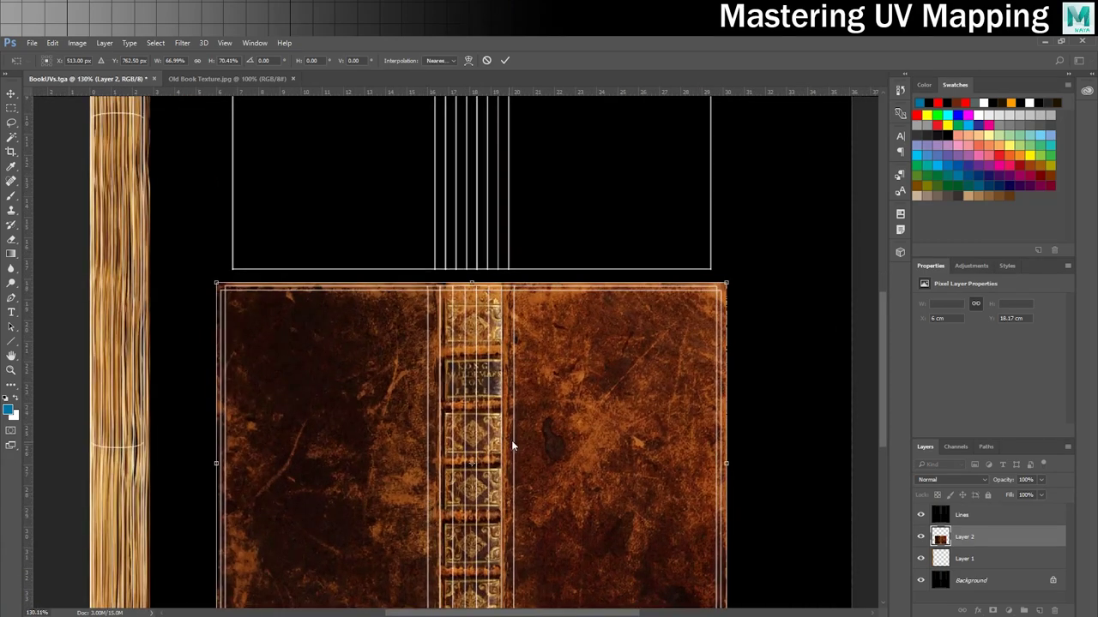
left_click_drag(881, 343, 879, 368)
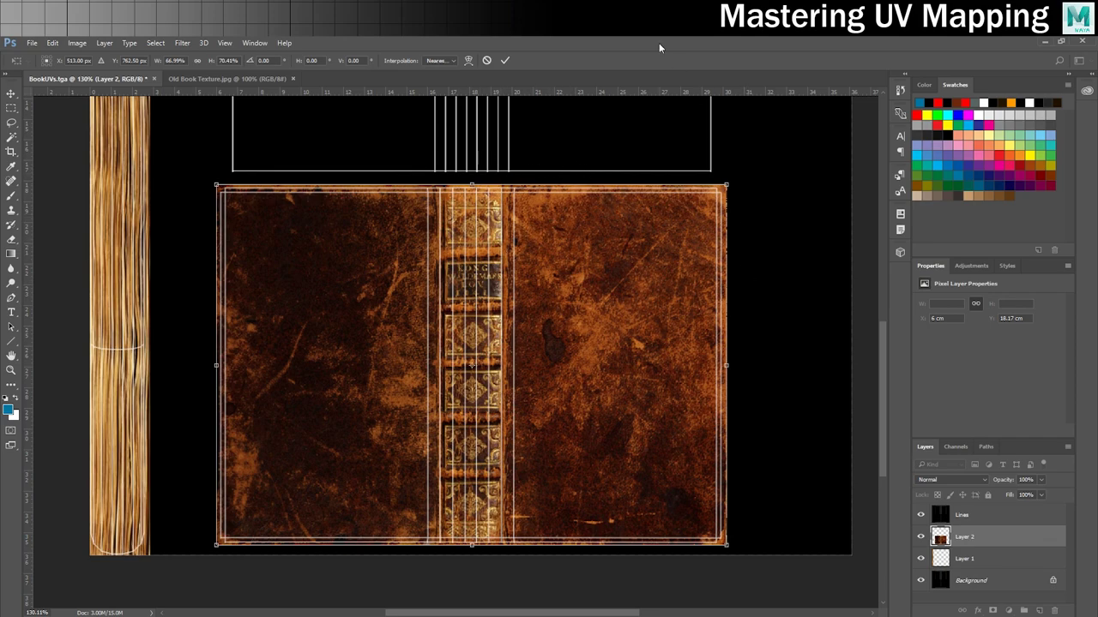
key("Return")
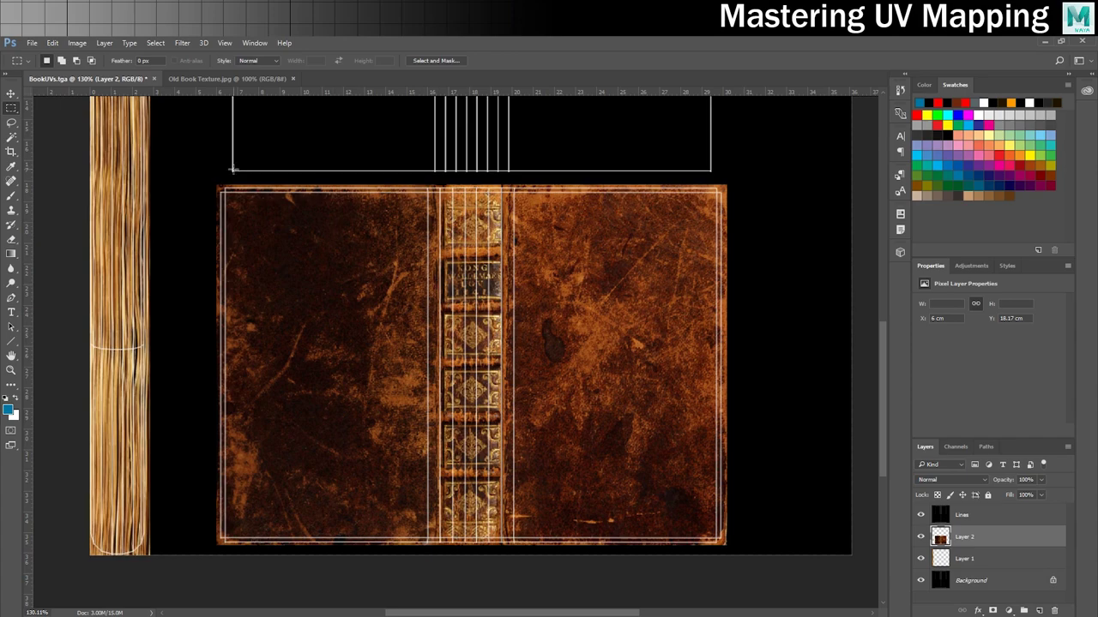
- Narrow the leather cover to about 94% width so the spine's left edge meets the shell's first spine line
key("ctrl+t")
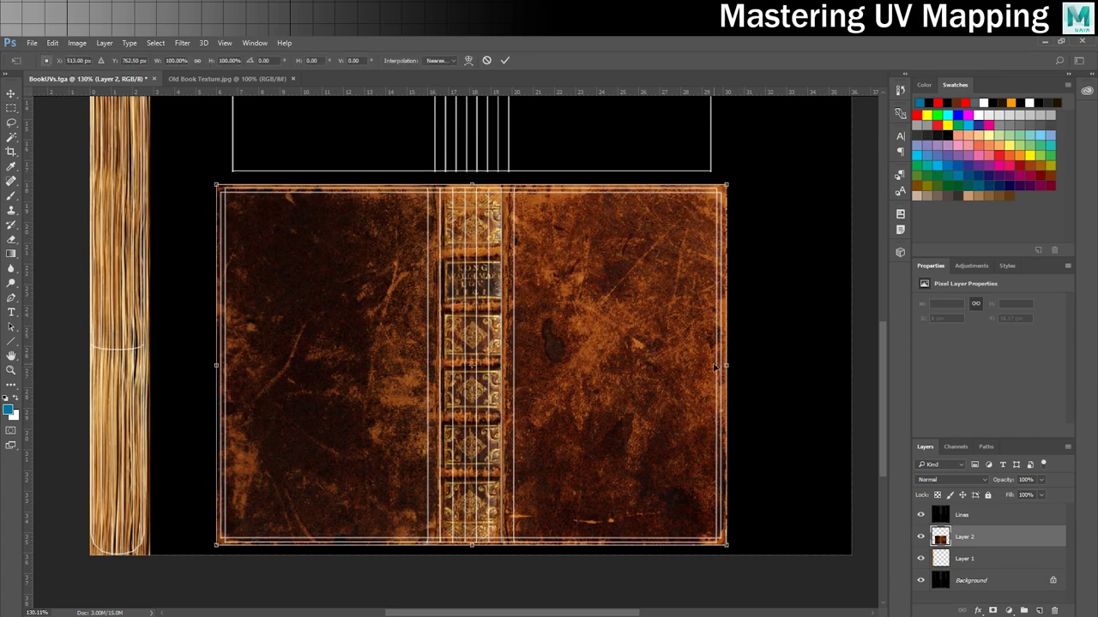
left_click_drag(727, 364, 692, 365)
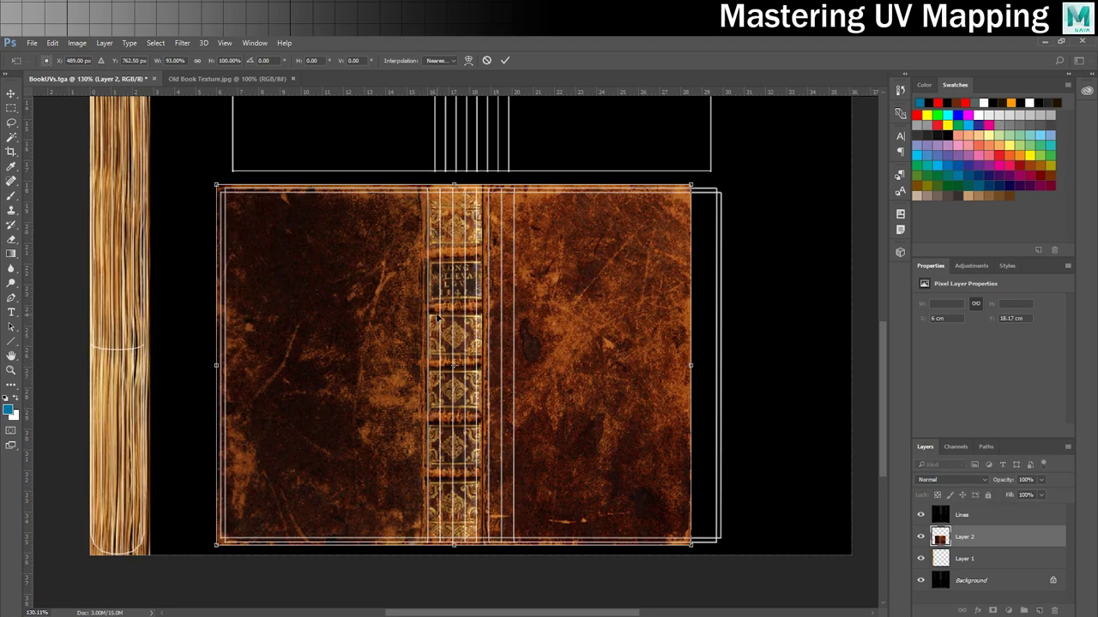
left_click_drag(692, 365, 696, 366)
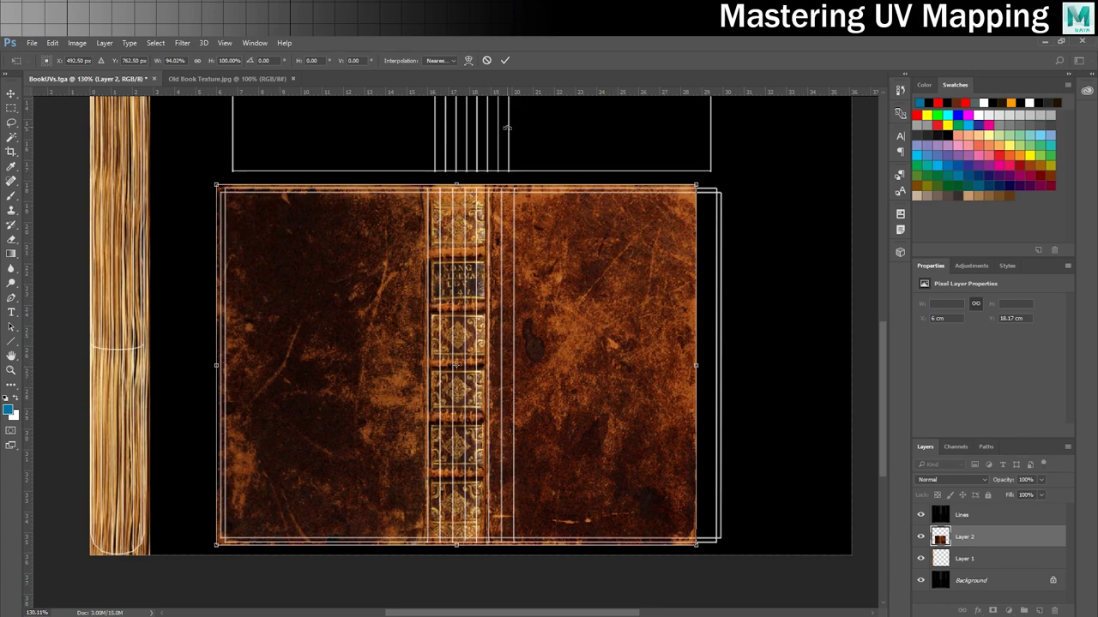
key("Return")
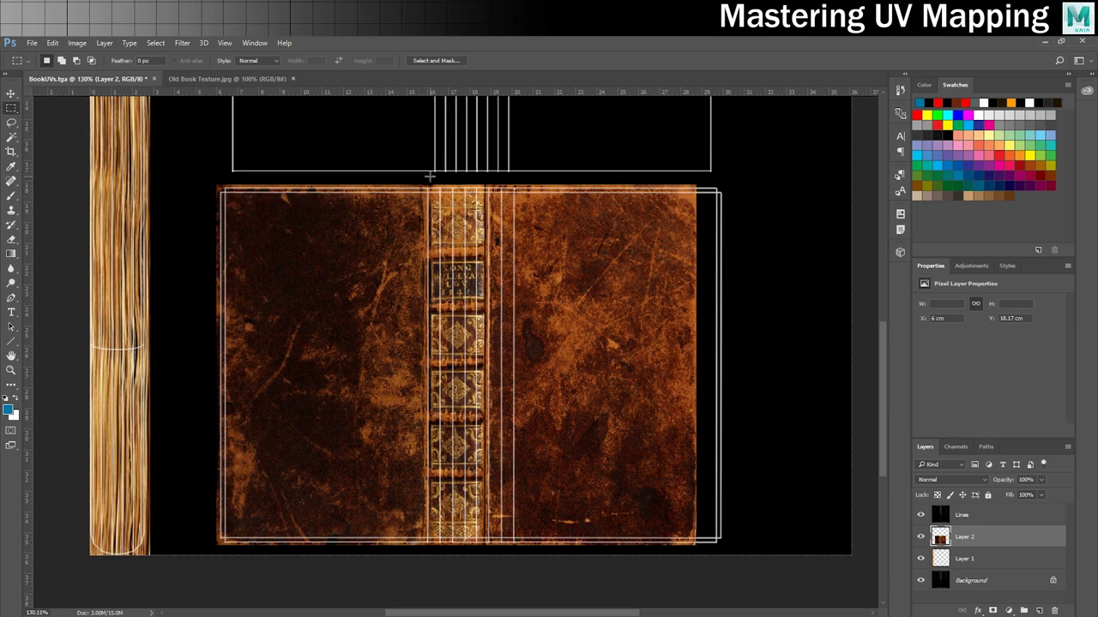
- Select the spine and right cover, stretch them to about 144% width to fill the shell's spine strips, and deselect
left_click_drag(429, 177, 727, 550)
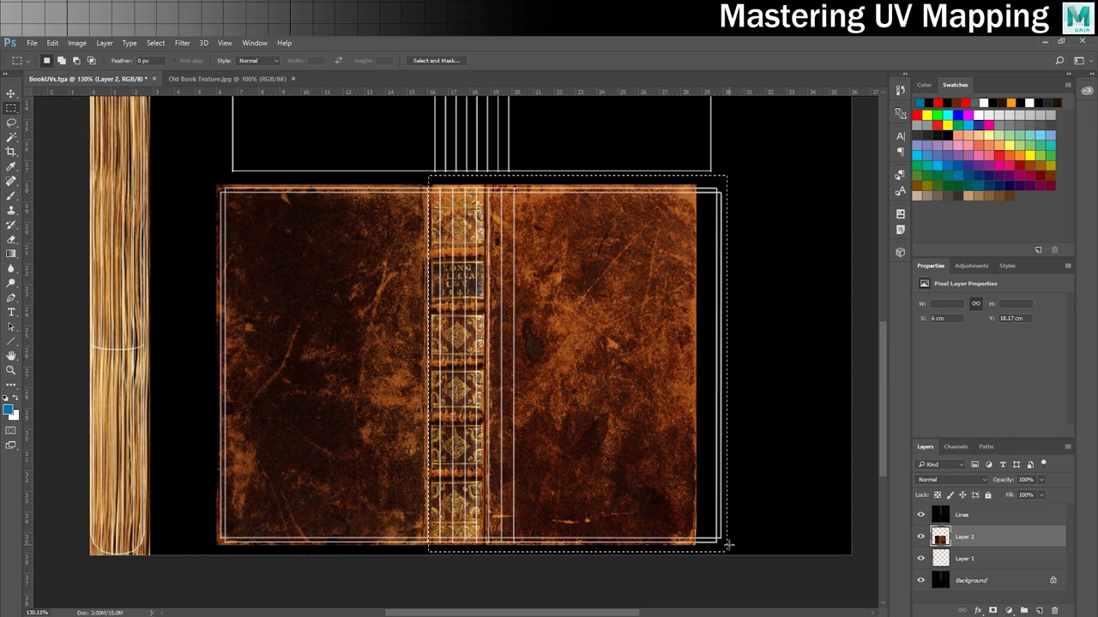
key("ctrl+t")
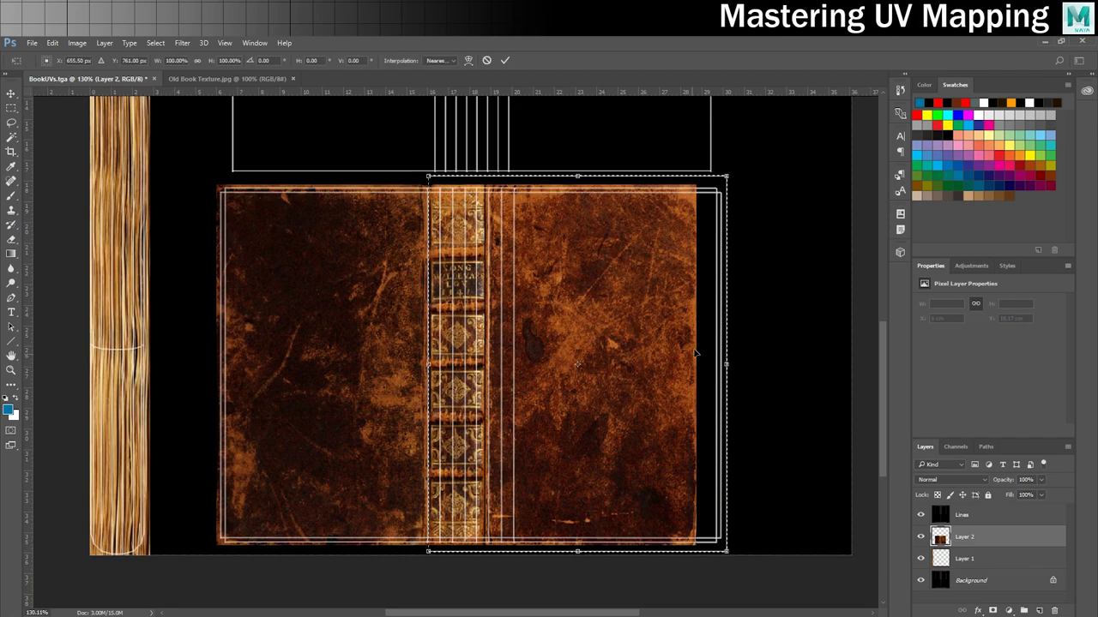
left_click_drag(727, 365, 804, 365)
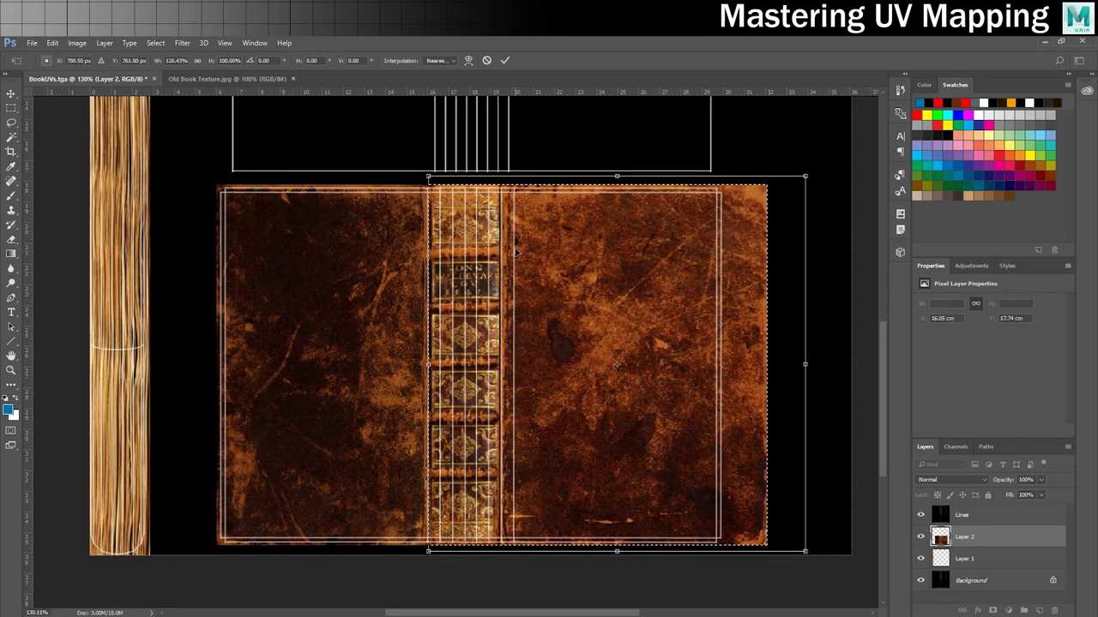
mouse_move(809, 365)
left_mouse_down()
mouse_move(873, 363)
mouse_move(866, 371)
mouse_move(872, 291)
mouse_move(813, 361)
mouse_move(834, 360)
mouse_move(823, 354)
left_mouse_up()
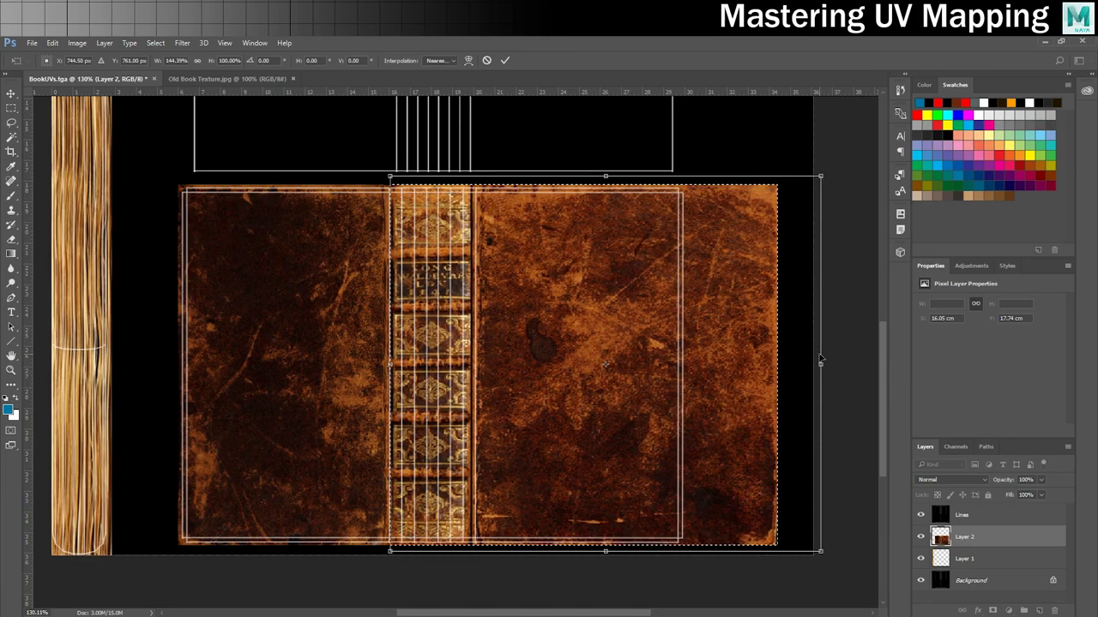
key("Return")
key("m")
key("ctrl+d")
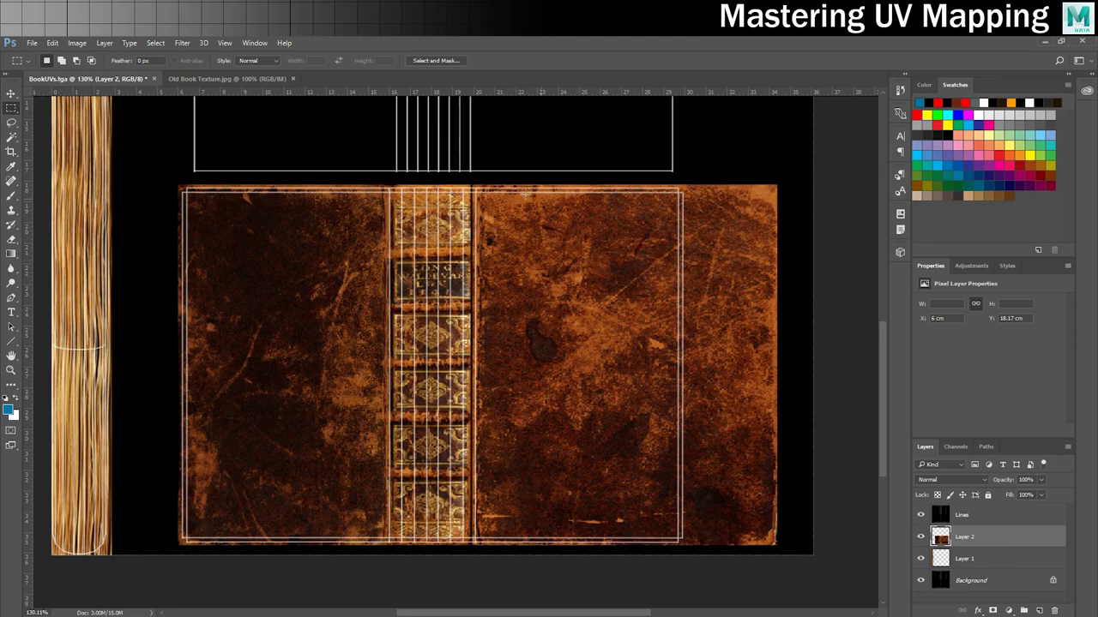
- Select only the right cover panel, narrow it to end just past the shell's right edge, and deselect
left_click_drag(780, 179, 476, 568)
key("ctrl+t")
left_click_drag(778, 367, 691, 359)
key("Return")
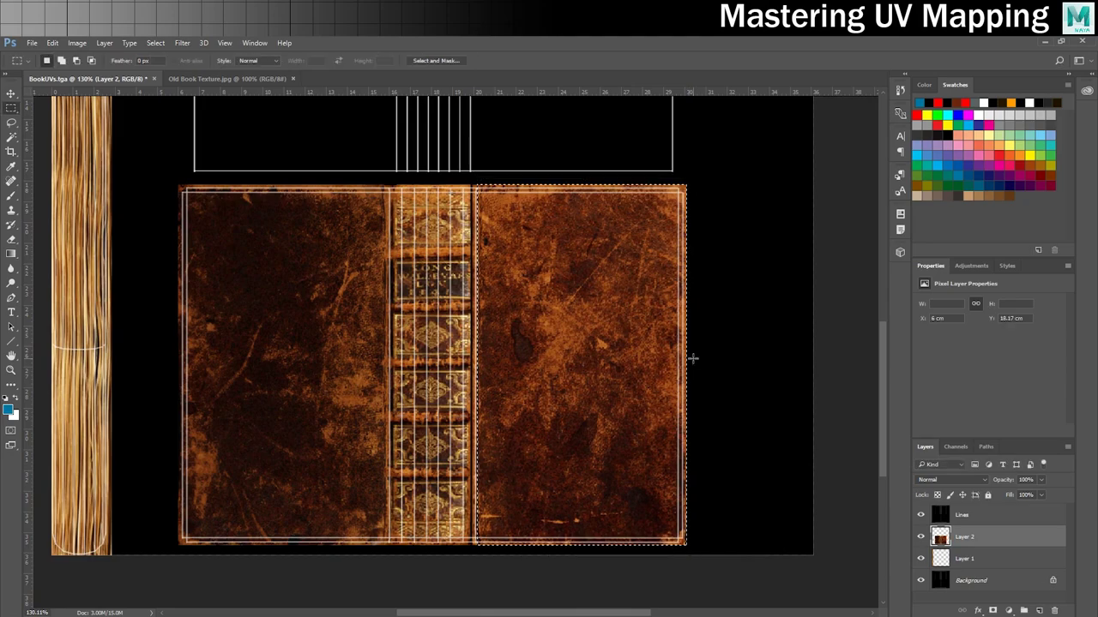
key("ctrl+d")
- Duplicate the left cover panel without its spine onto a new layer, and fully lock the Lines layer
scroll(377, 334, "up", 1)
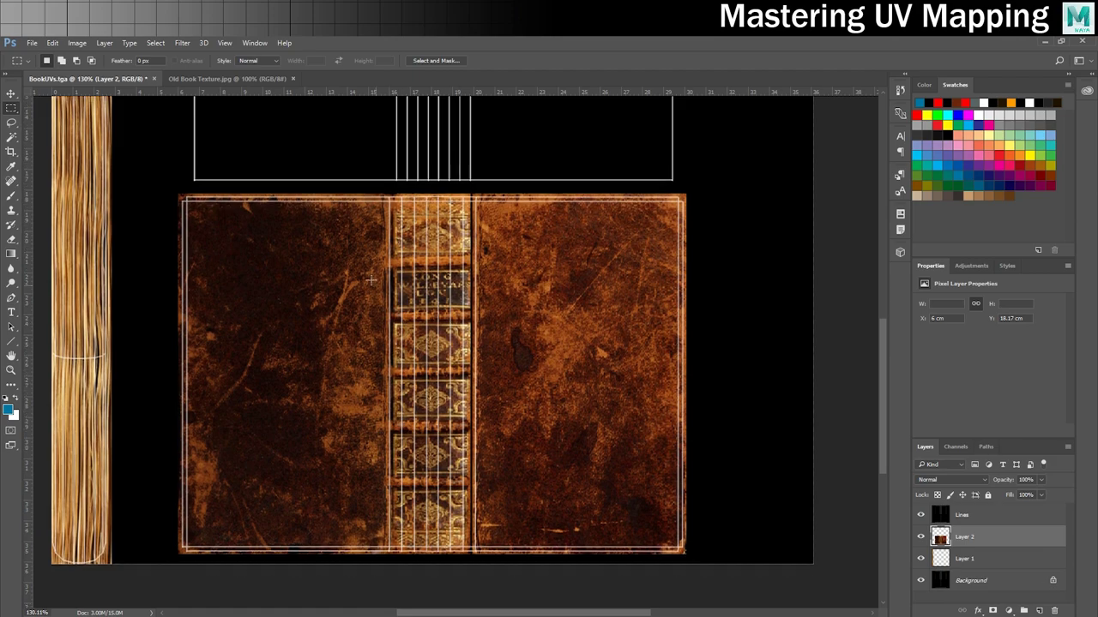
scroll(358, 298, "down", 3, "alt")
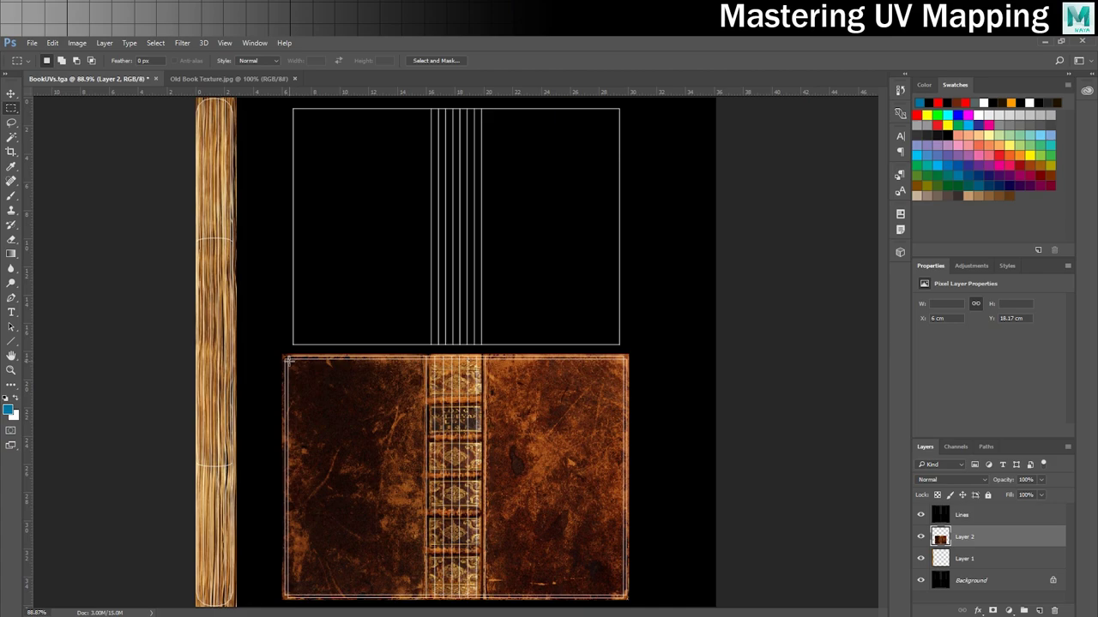
left_click_drag(290, 360, 426, 595)
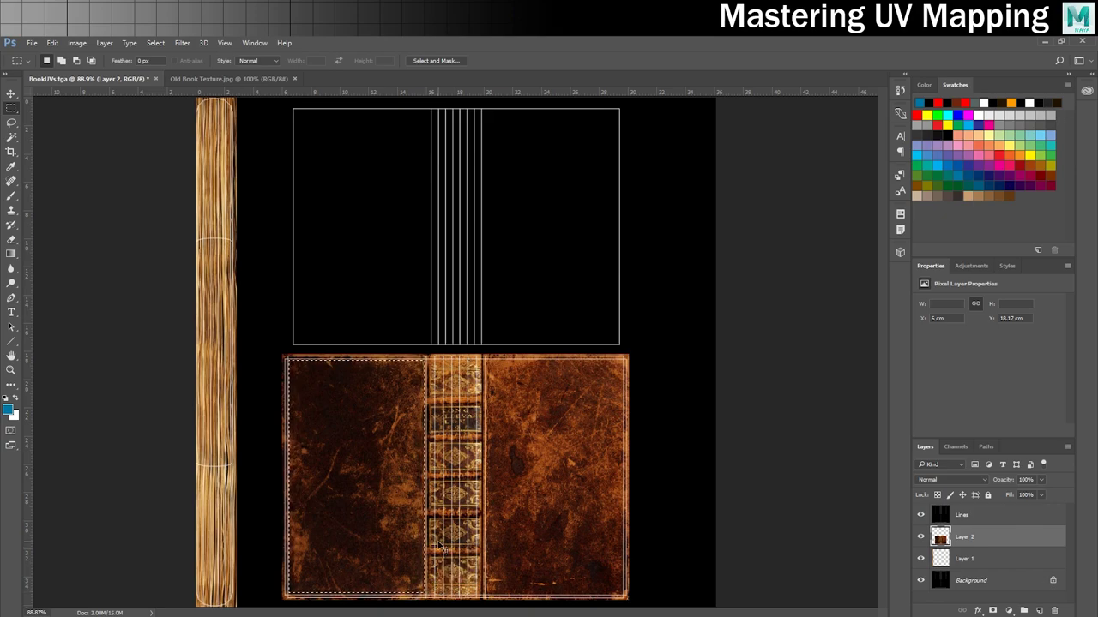
key("ctrl+j")
left_click(11, 94)
left_click(988, 518)
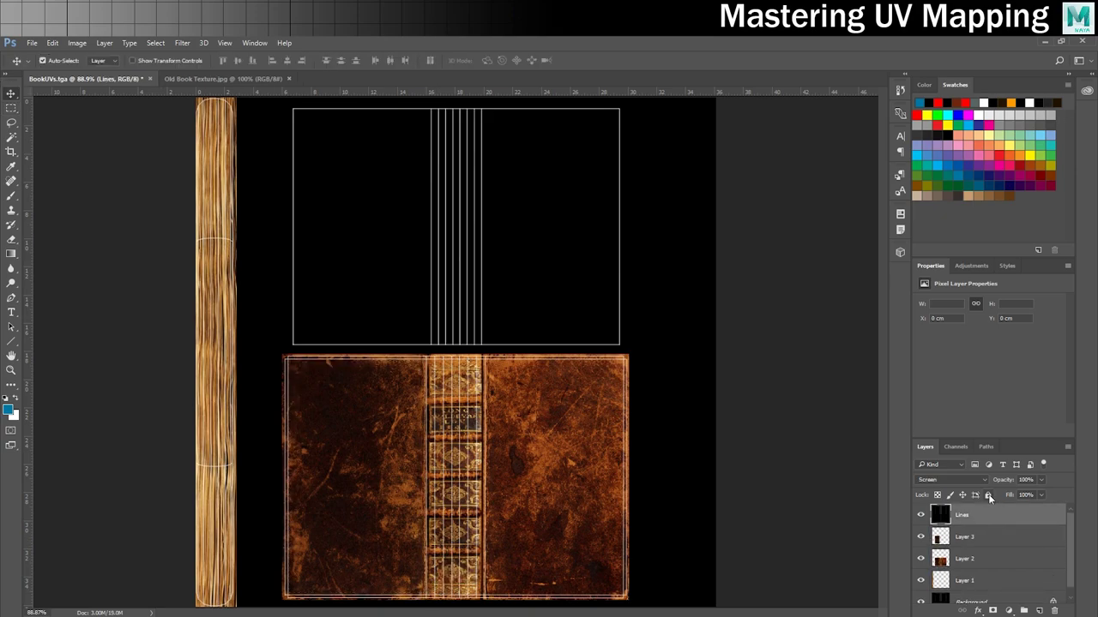
left_click(988, 495)
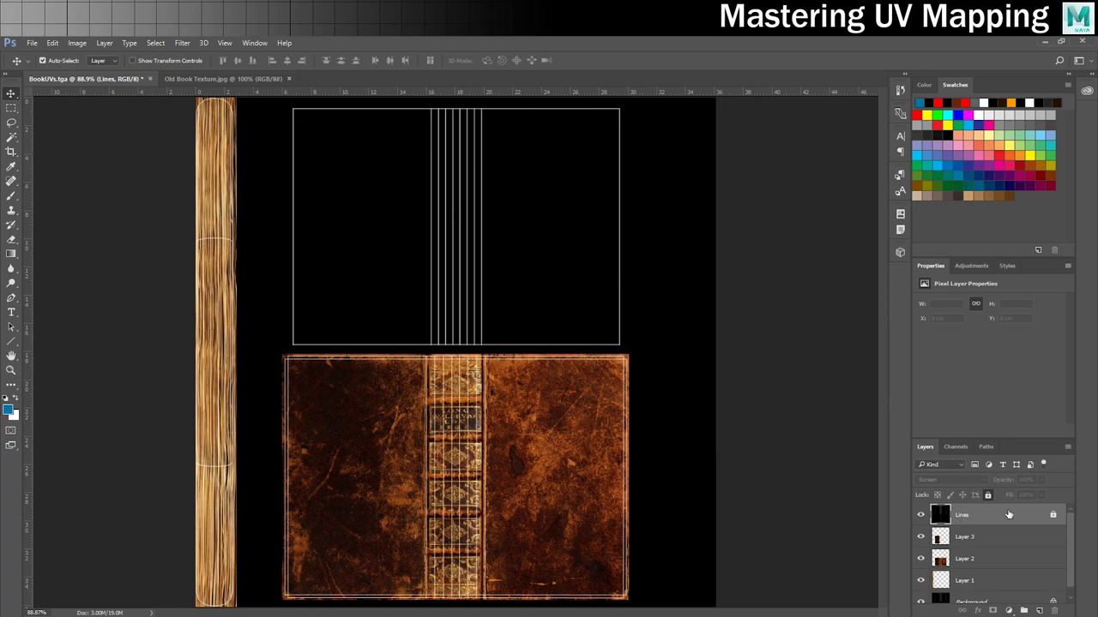
- Move the copied cover panel to the upper shell, rotate it 90° clockwise, and scale it to cover the whole shell
left_click_drag(377, 423, 445, 204)
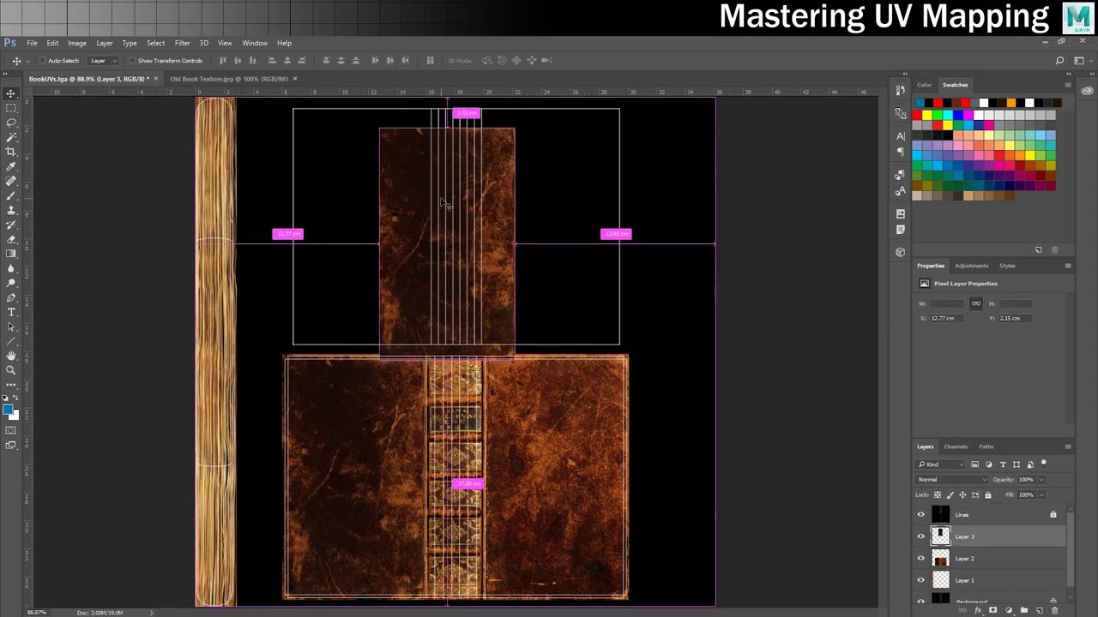
key("ctrl+t")
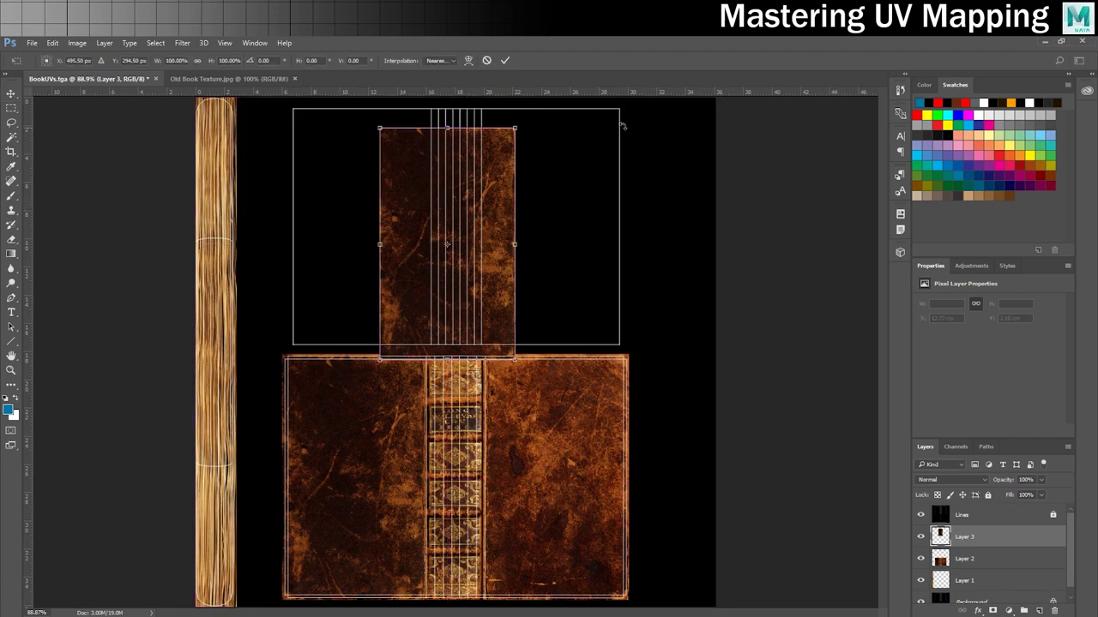
left_click_drag(523, 122, 562, 267, "shift")
left_click_drag(403, 226, 365, 153)
left_click_drag(519, 239, 623, 347)
key("Return")
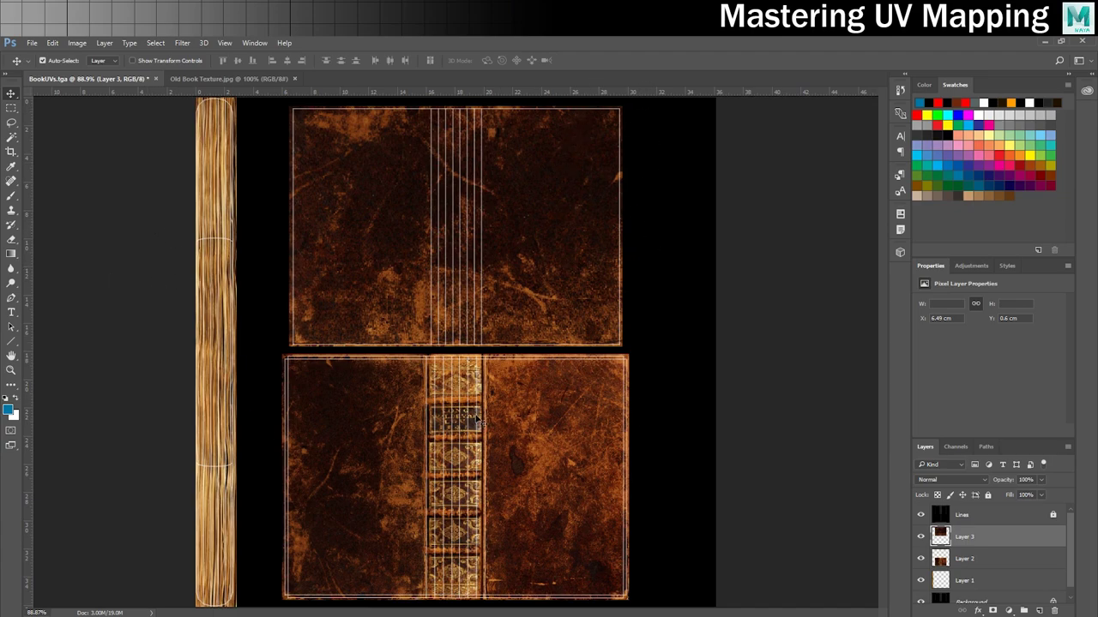
- Hide the Lines layer and save the document as T_BookMaster in Photoshop format in the sourceimages folder, with Maximize Compatibility on
left_click(921, 515)
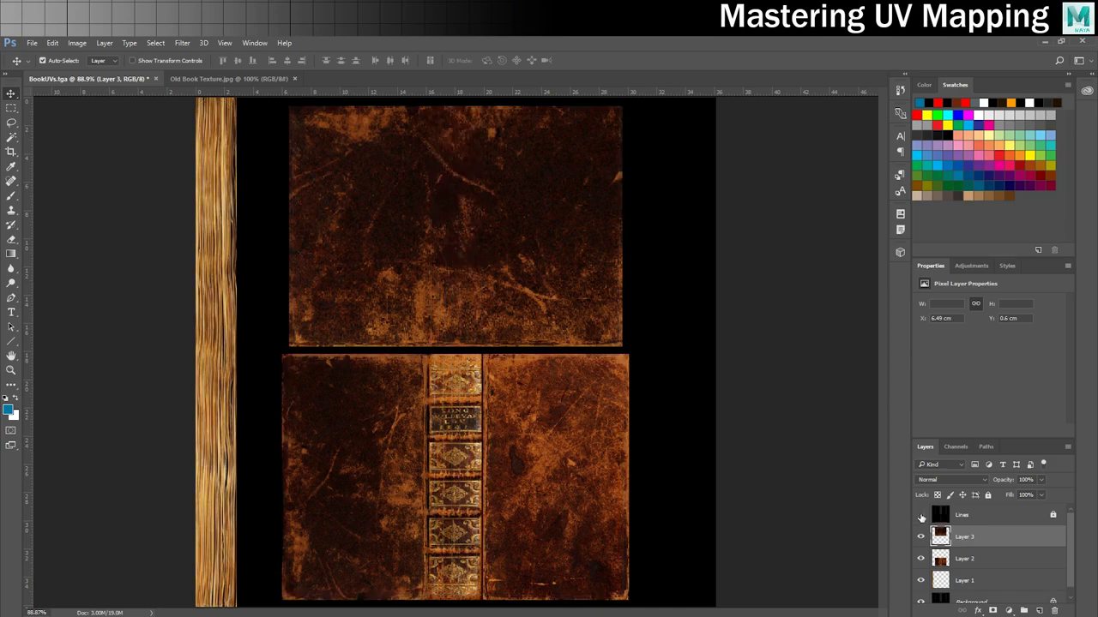
left_click(31, 44)
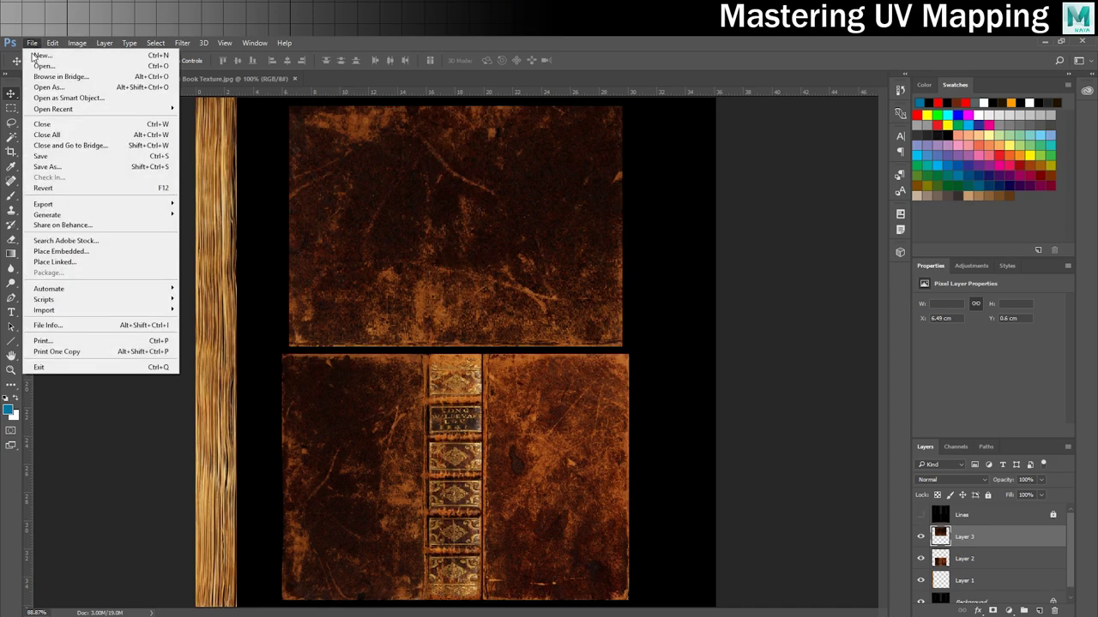
left_click(48, 166)
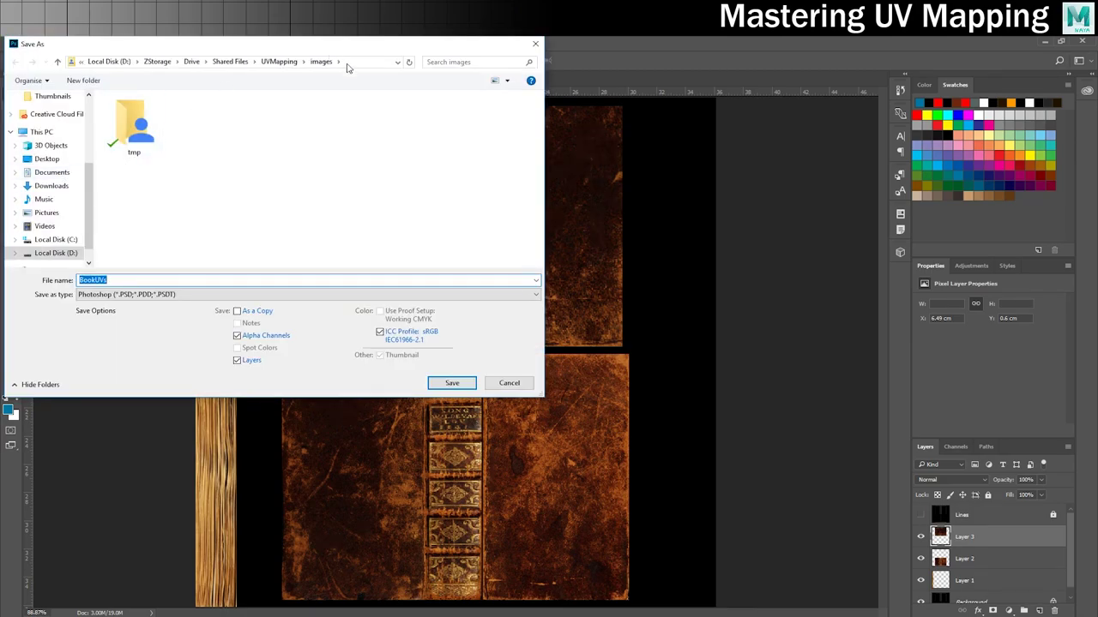
left_click(273, 62)
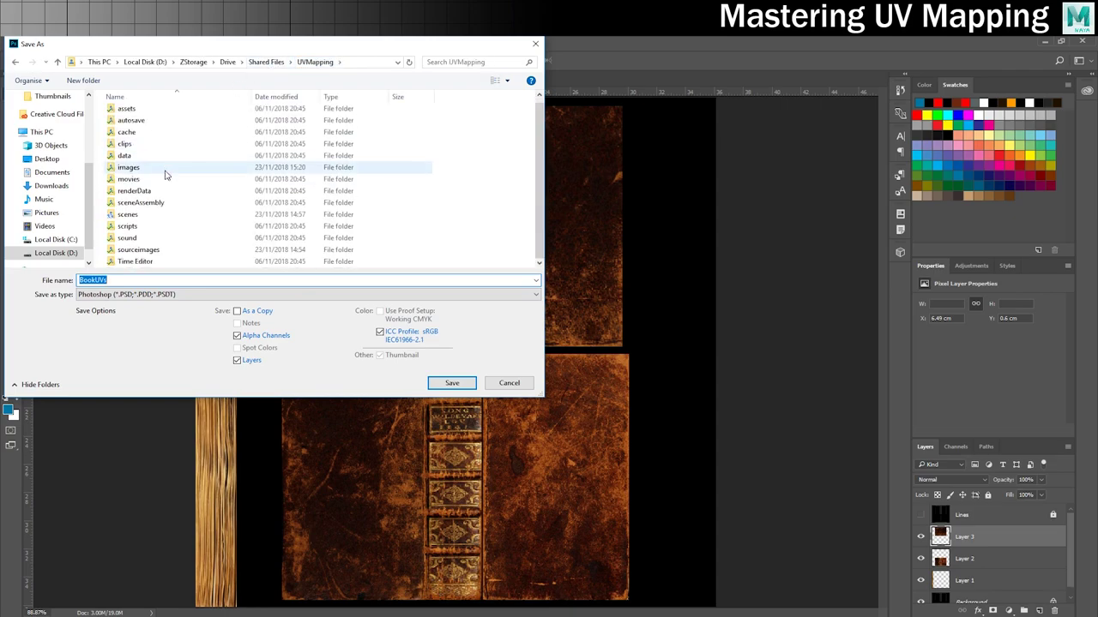
double_click(140, 250)
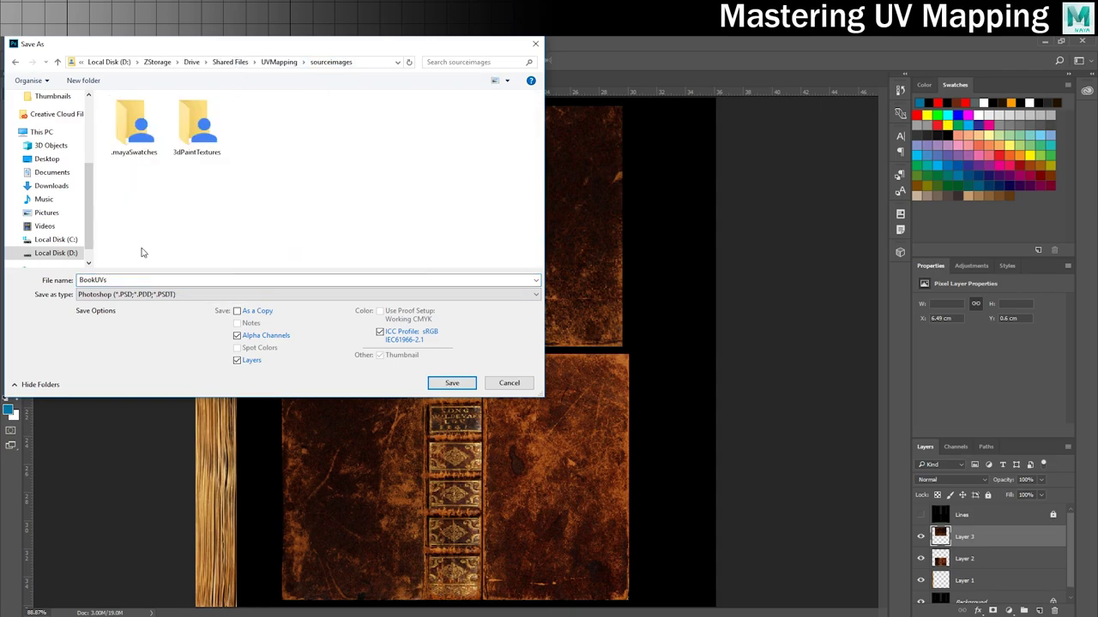
double_click(123, 279)
key("BackSpace")
type("T_")
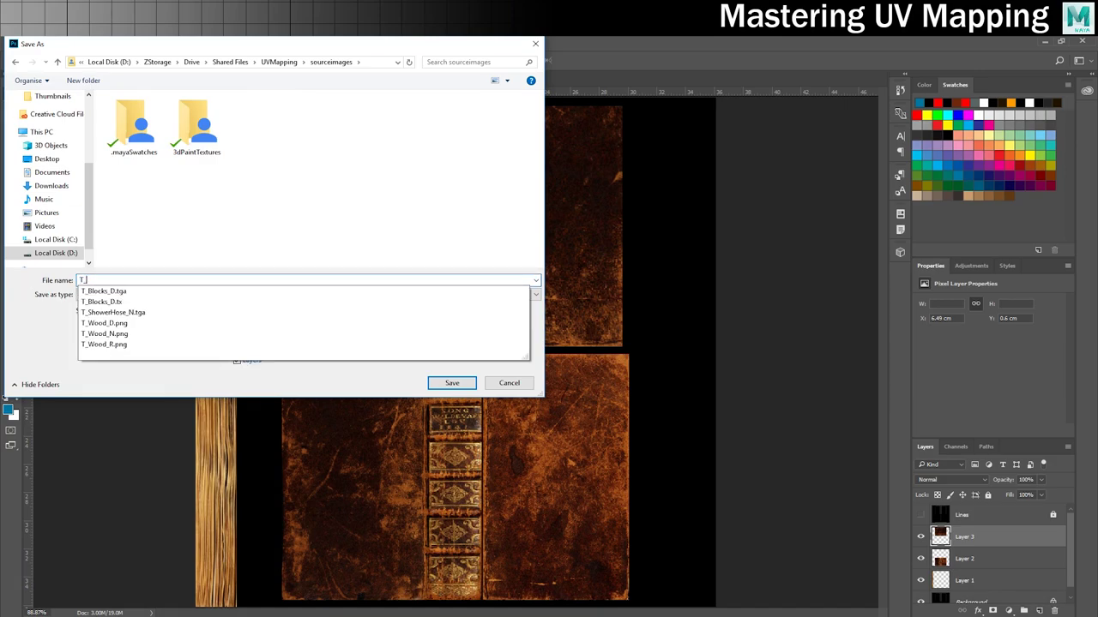
type("BookMast")
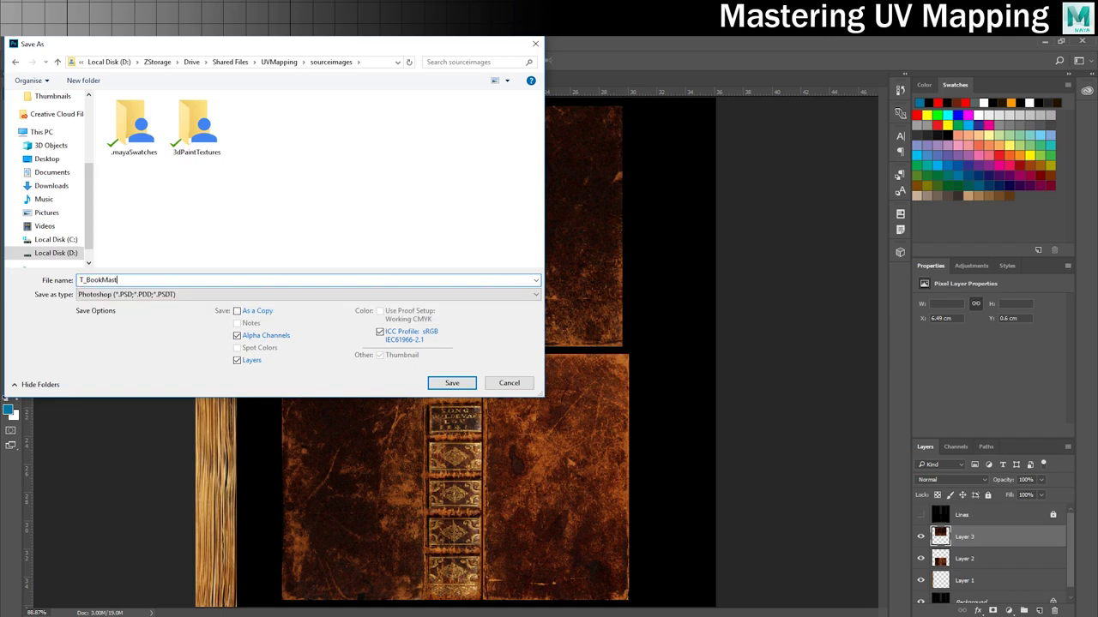
key("Return")
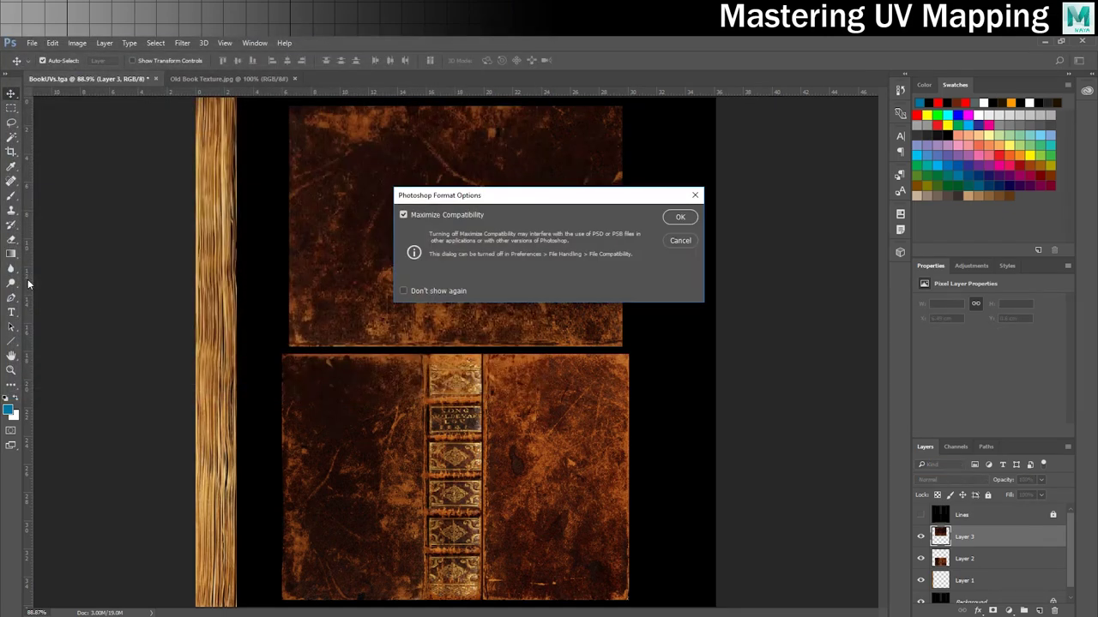
left_click(684, 218)
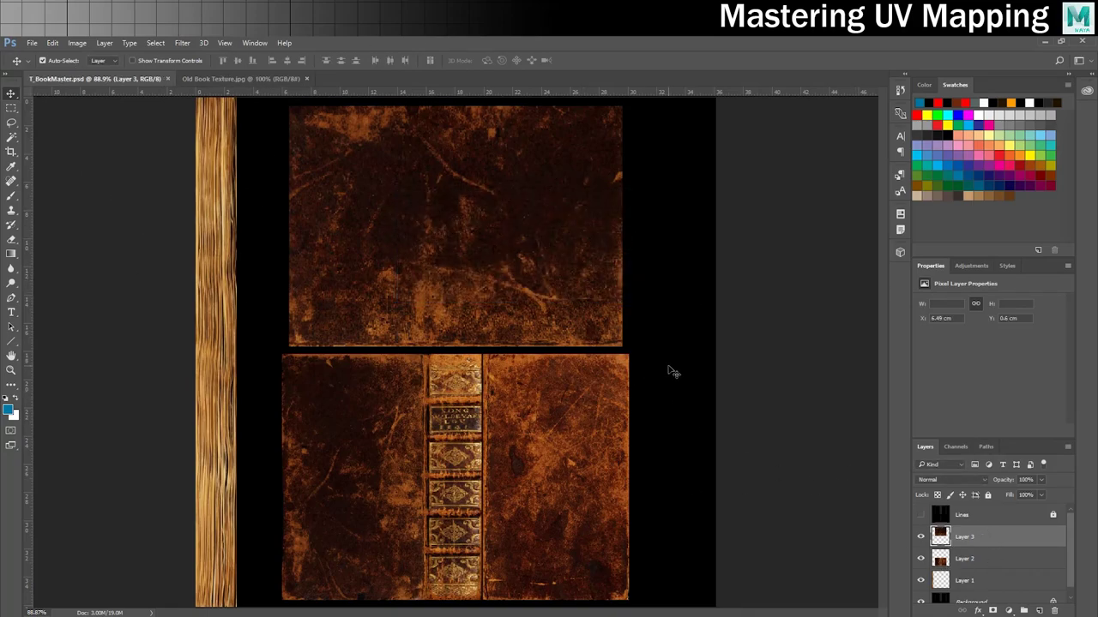
- Save a copy of the book texture in Targa format as T_Book_D in the sourceimages folder
left_click(30, 44)
left_click(47, 166)
left_click(118, 295)
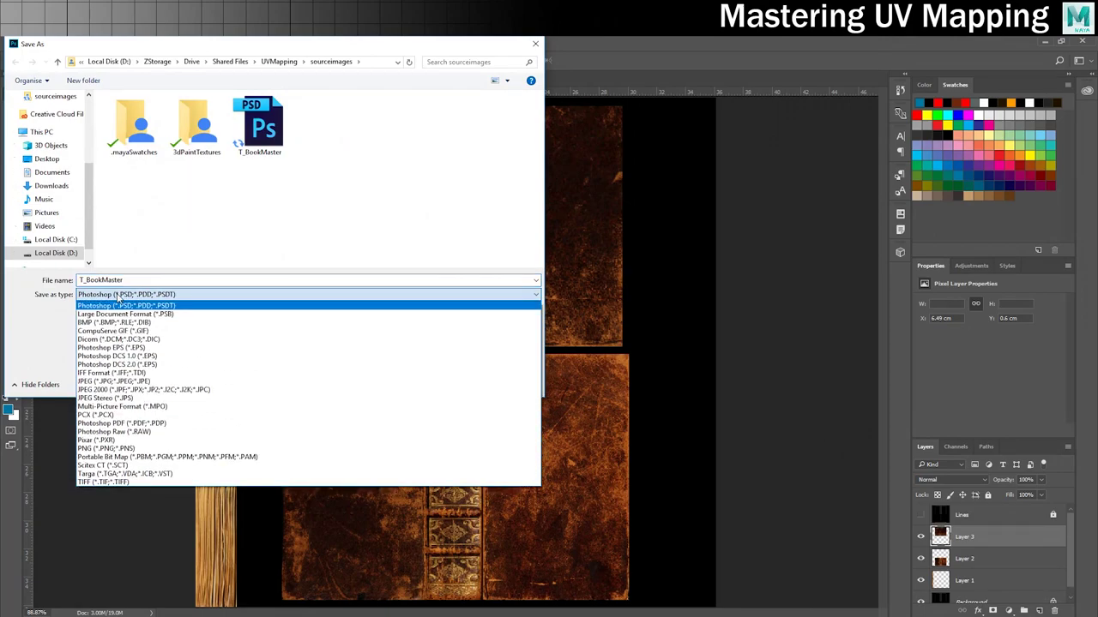
left_click(129, 474)
double_click(126, 280)
key("End")
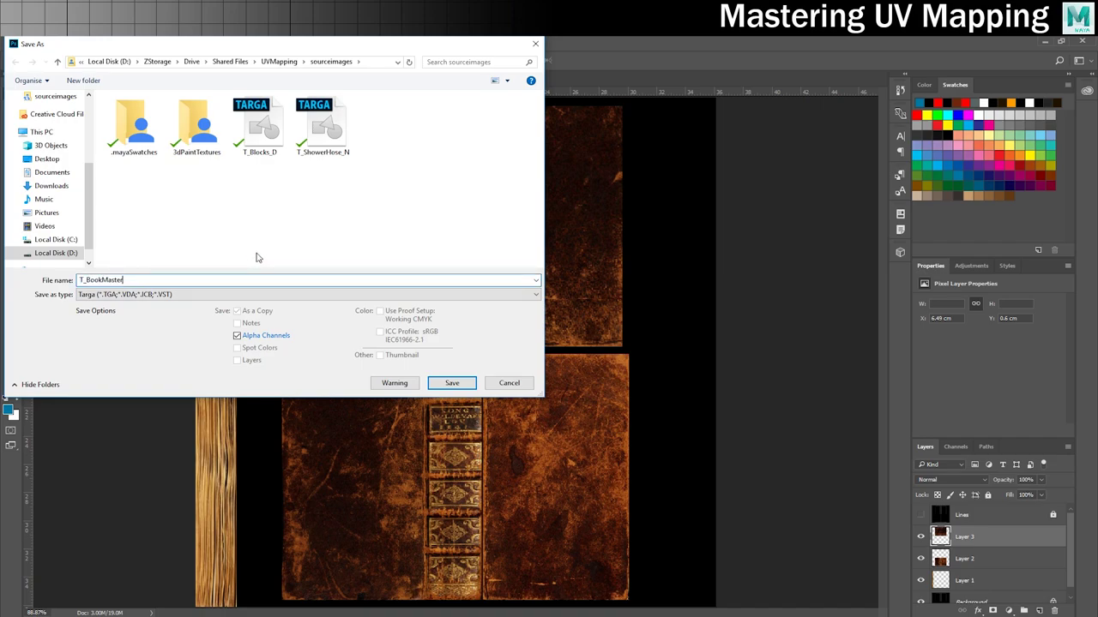
key("BackSpace")
key("BackSpace")
key("BackSpace")
key("BackSpace")
key("BackSpace")
key("BackSpace")
key("BackSpace")
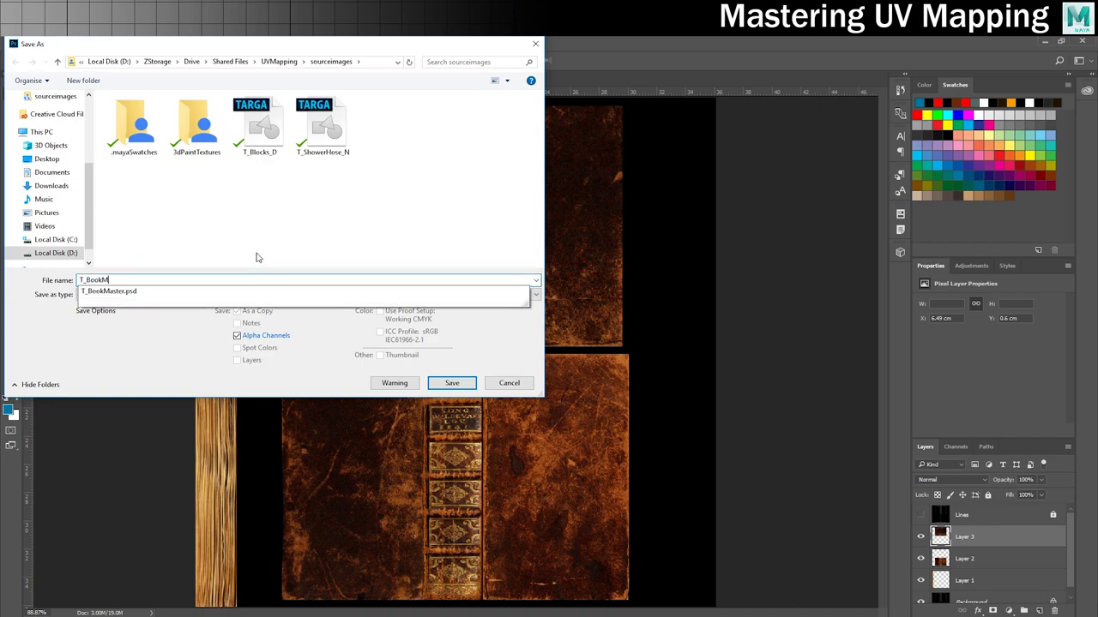
type("k_")
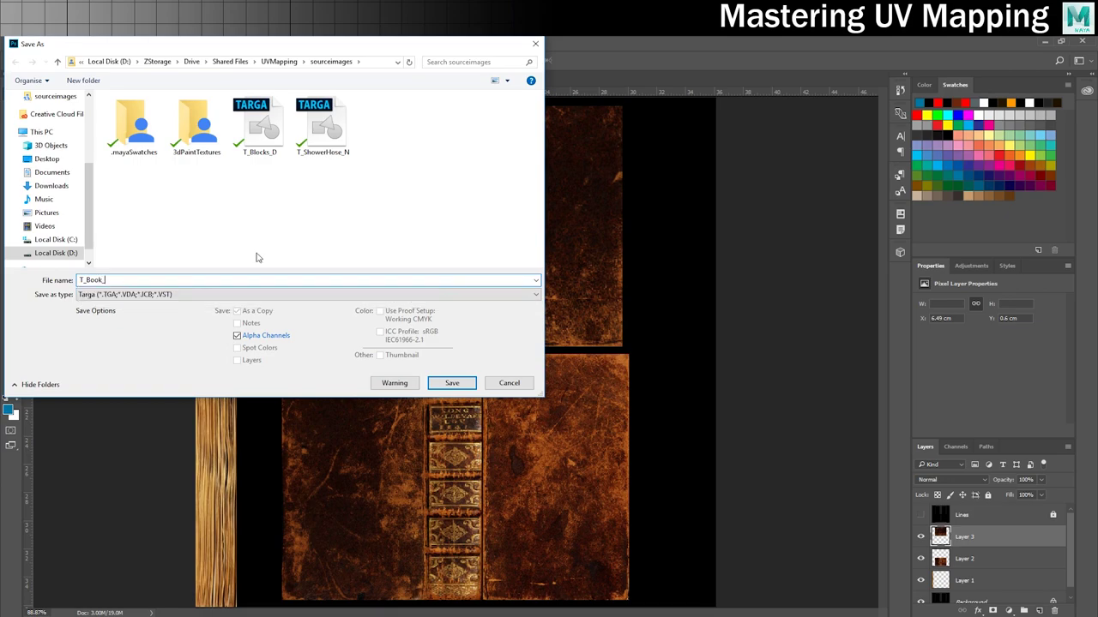
type("D")
key("Return")
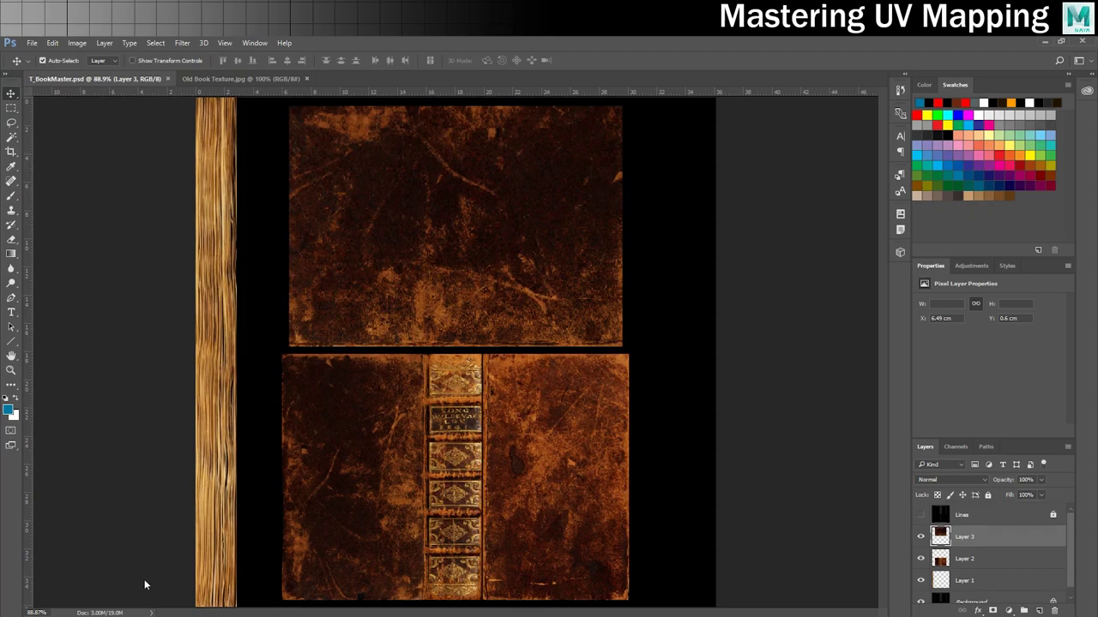
- Switch to Maya and change the workspace to Maya Classic
left_click(194, 587)
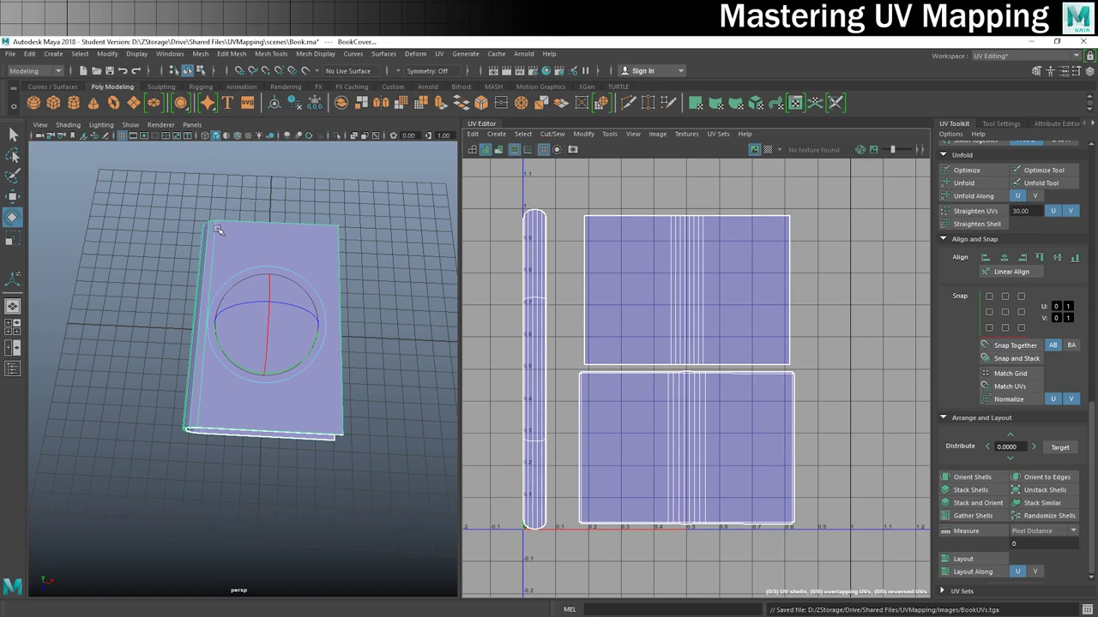
left_click(1016, 58)
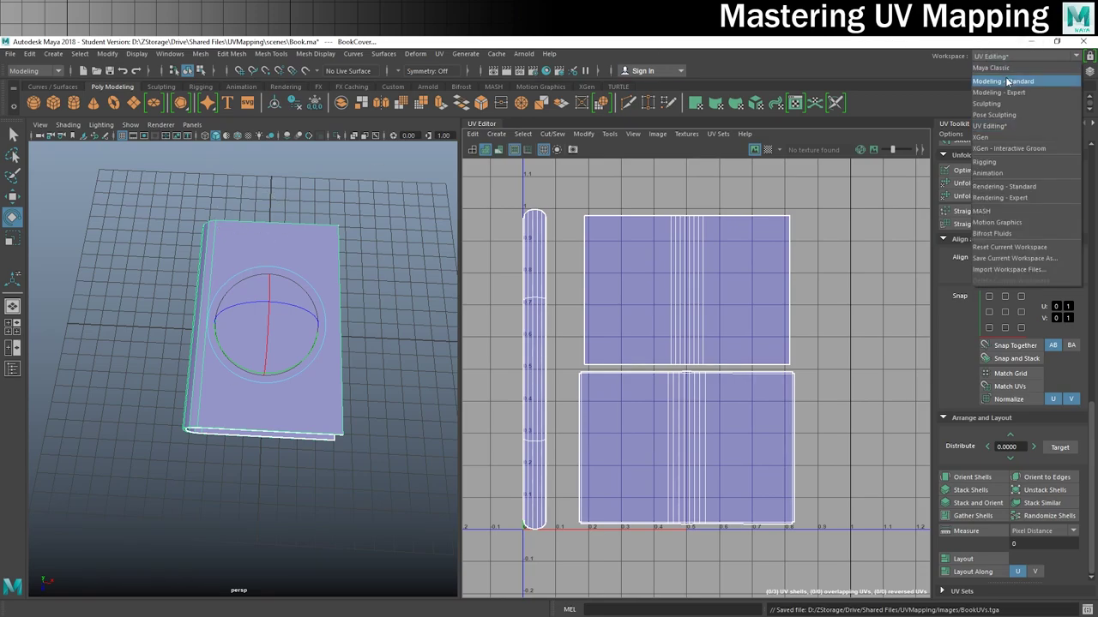
left_click(994, 67)
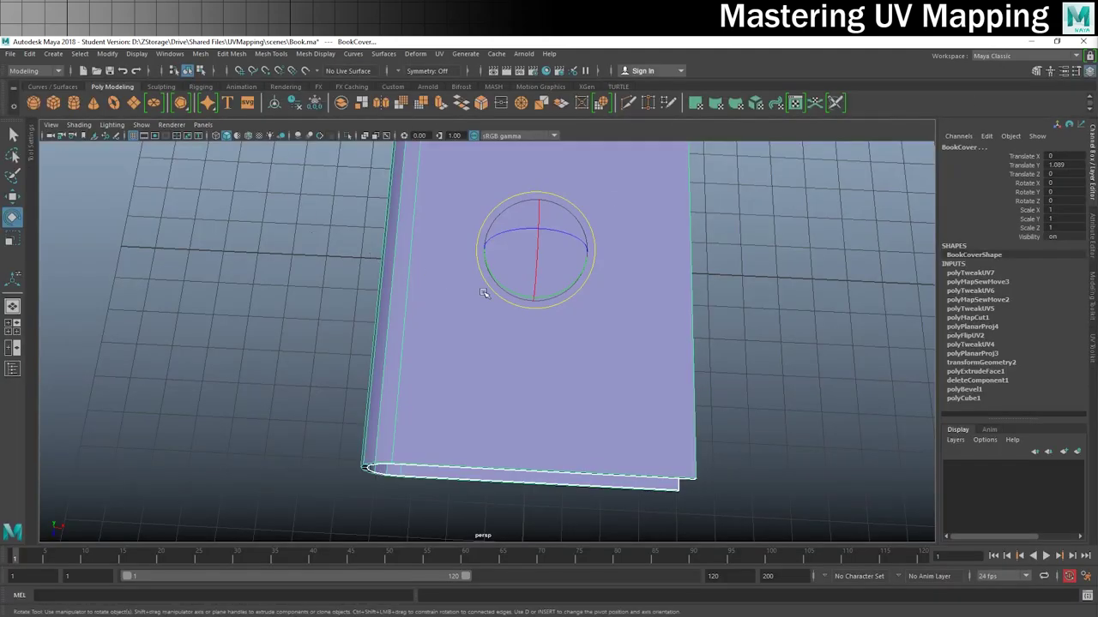
- Assign a new Lambert material to the selected book model
left_click_drag(492, 370, 529, 331, "alt")
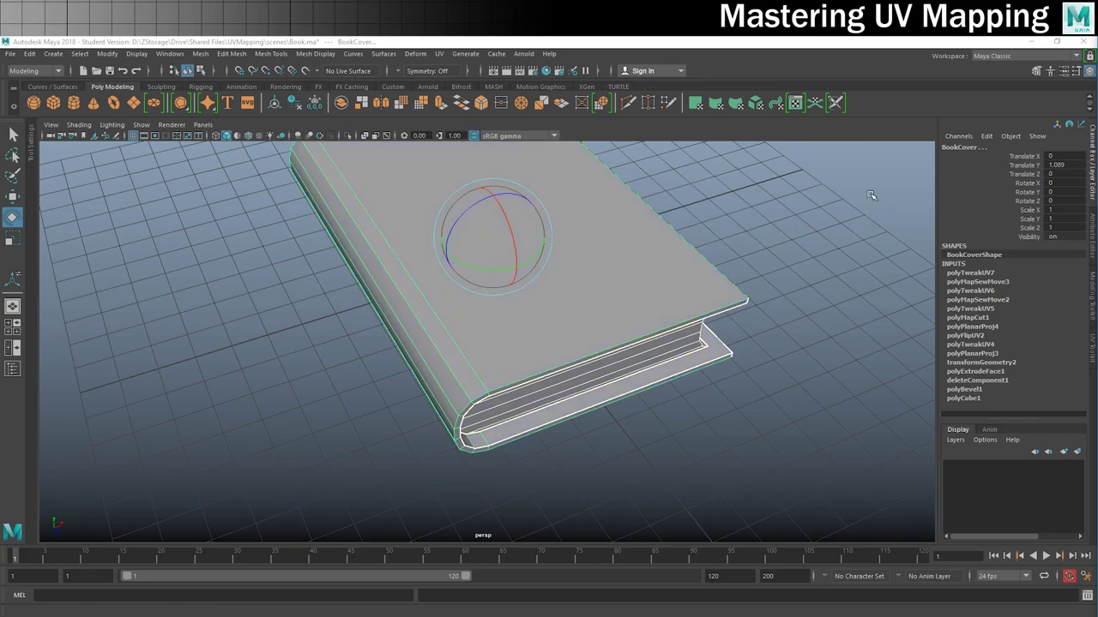
left_click_drag(870, 196, 574, 335, "alt")
middle_click_drag(573, 335, 497, 331, "alt")
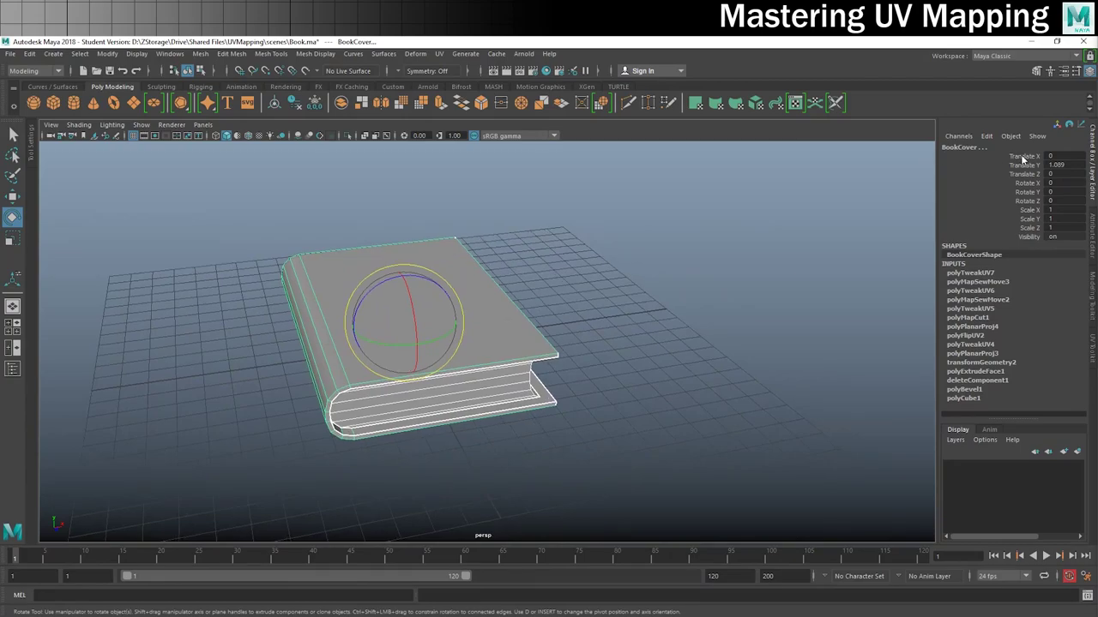
right_click_drag(490, 335, 495, 596)
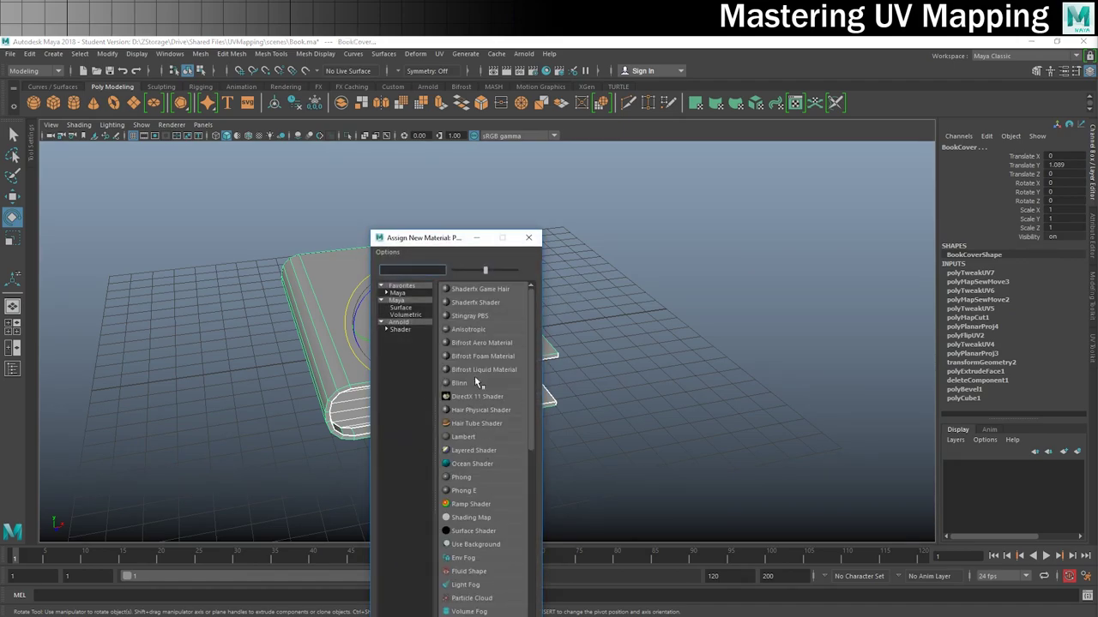
left_click(478, 436)
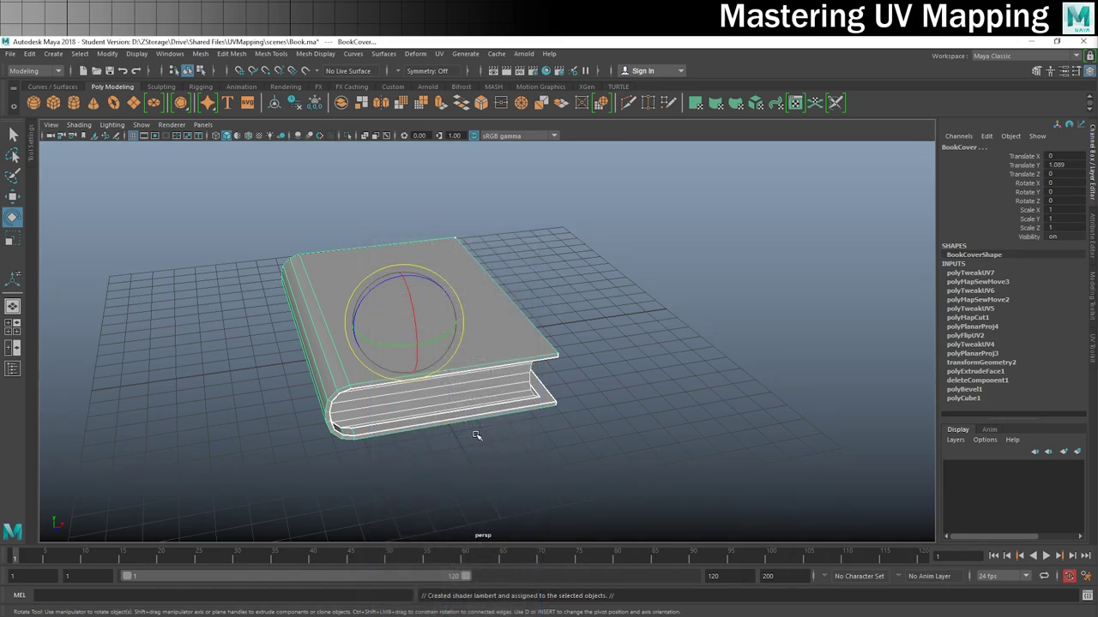
- Connect a File texture to the new Lambert material's Color and open the file browser for its image
left_click(1079, 144)
left_click(1078, 145)
left_click(1079, 144)
left_click(1079, 144)
left_click(1079, 144)
left_click(1045, 144)
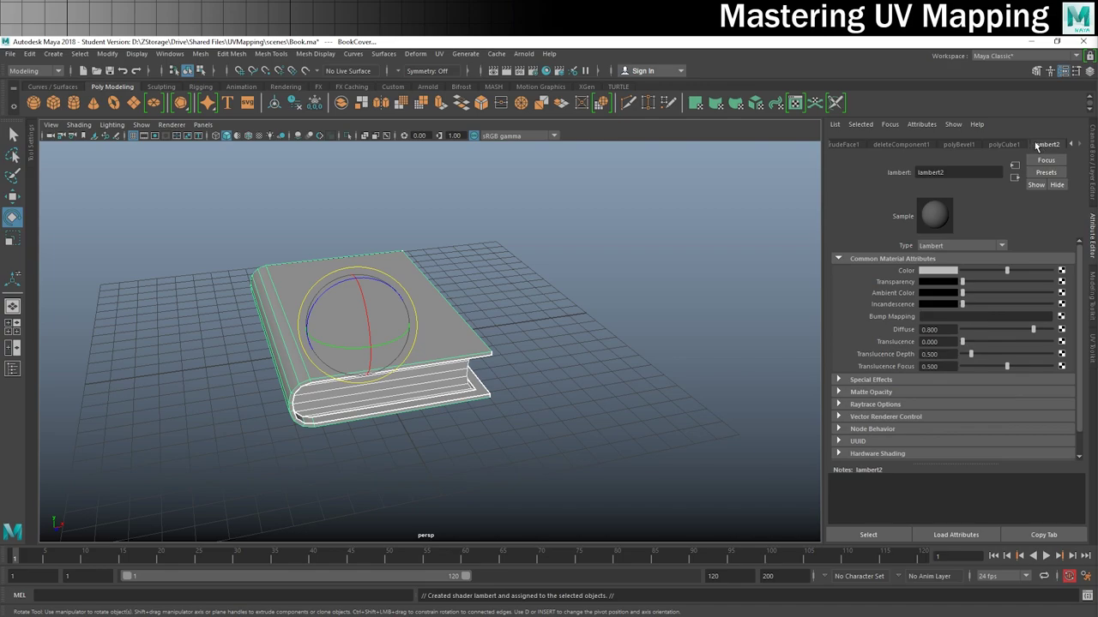
left_click(1062, 275)
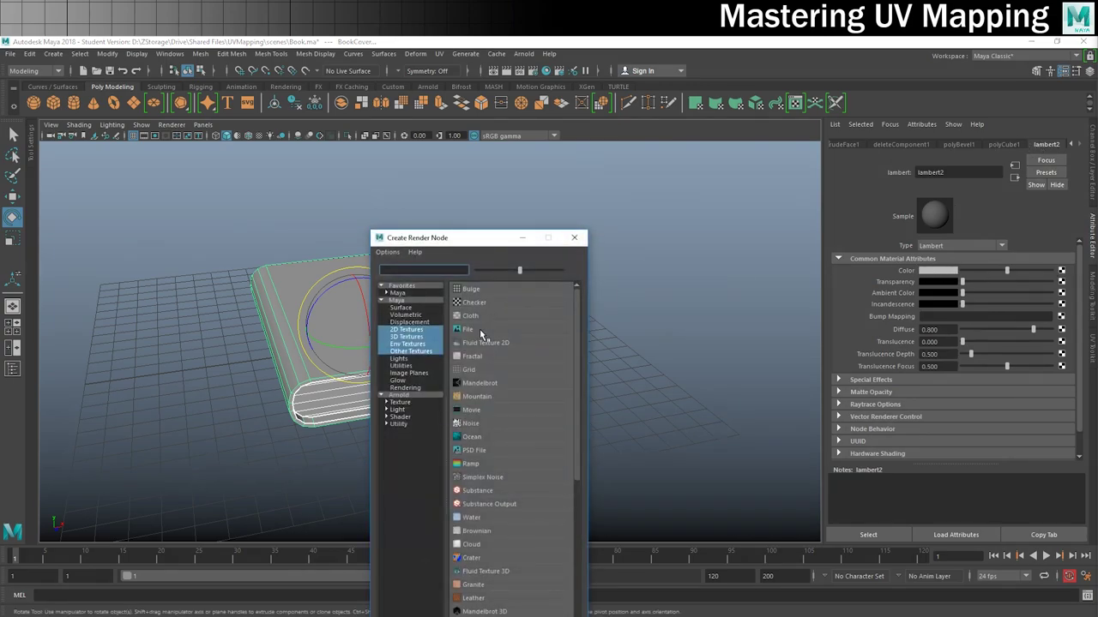
left_click(470, 332)
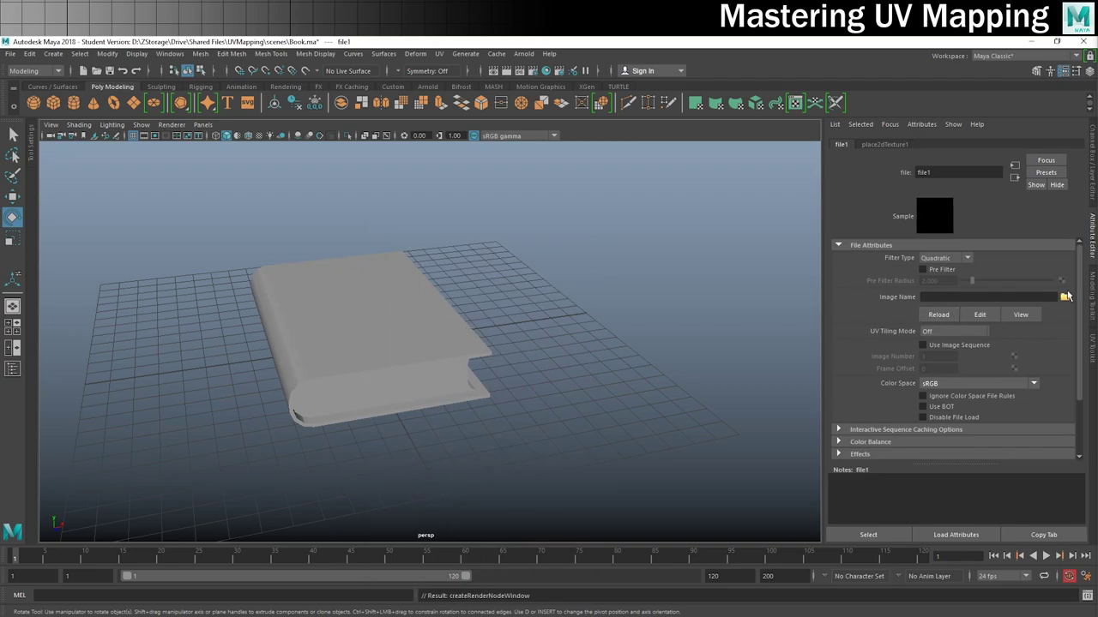
left_click(1063, 296)
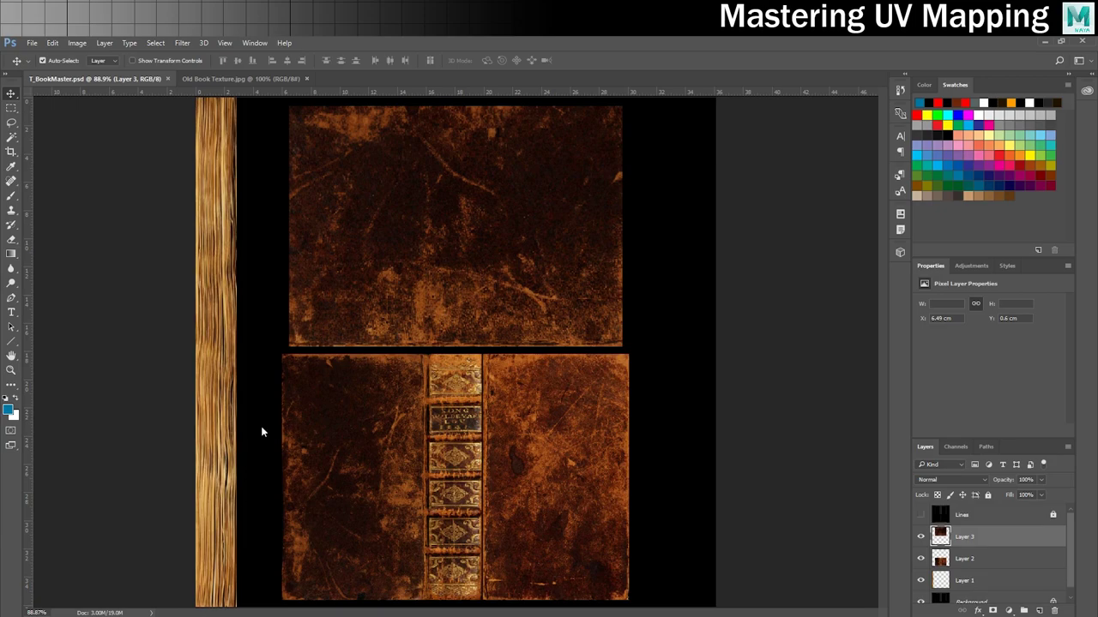
- Switch to Photoshop and complete the Targa export at 32 bits/pixel without compression
key("Return")
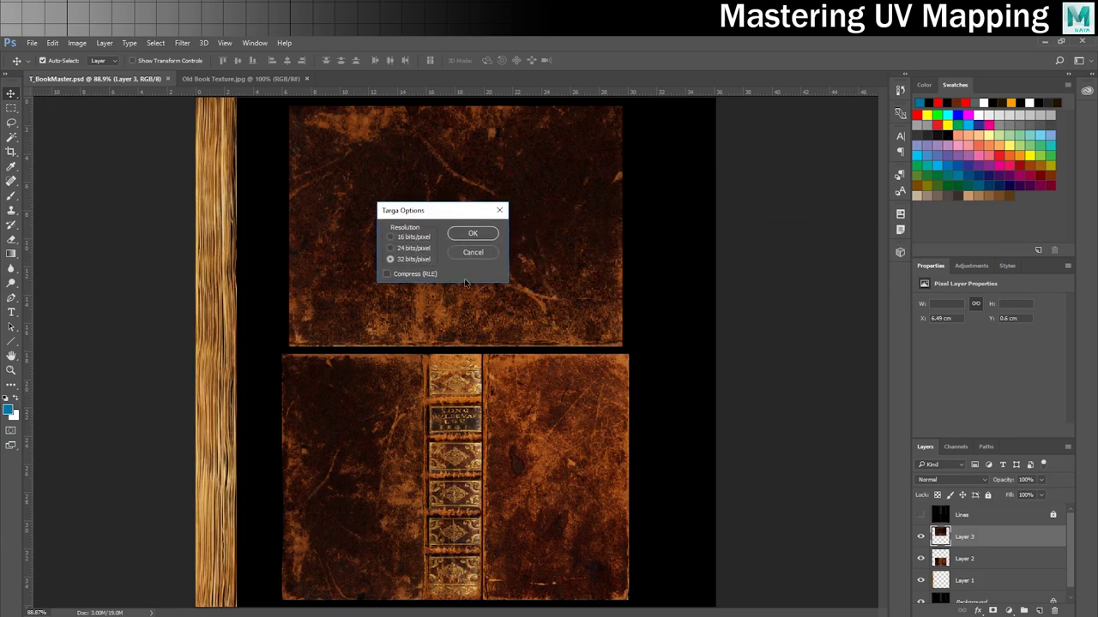
left_click(472, 234)
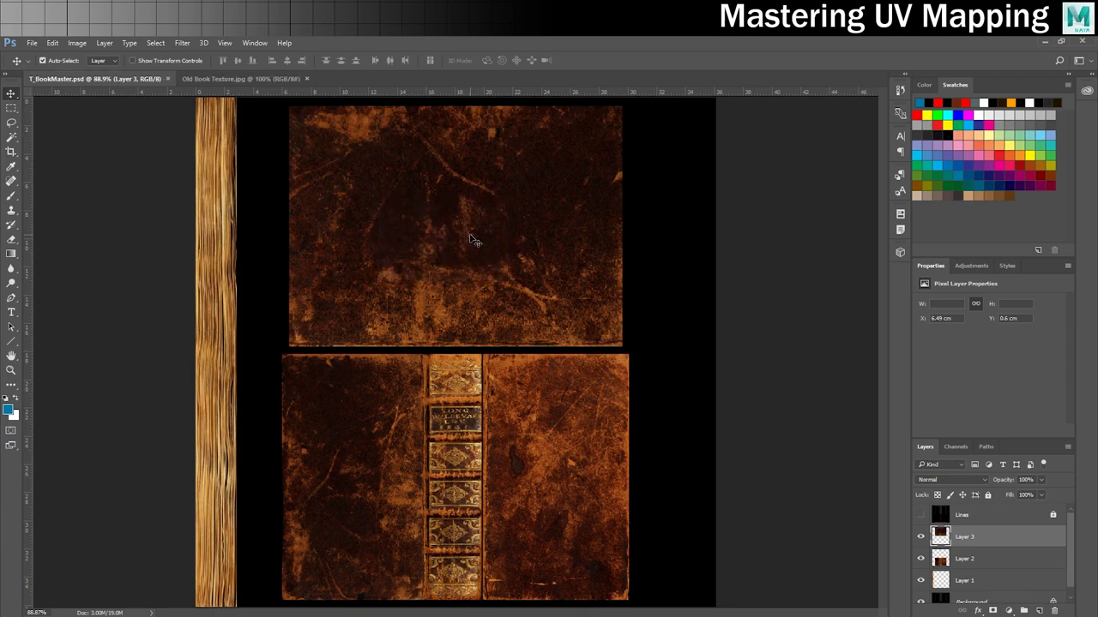
- Switch back to Maya and load T_Book_D.tga as the File texture's image
left_click(186, 595)
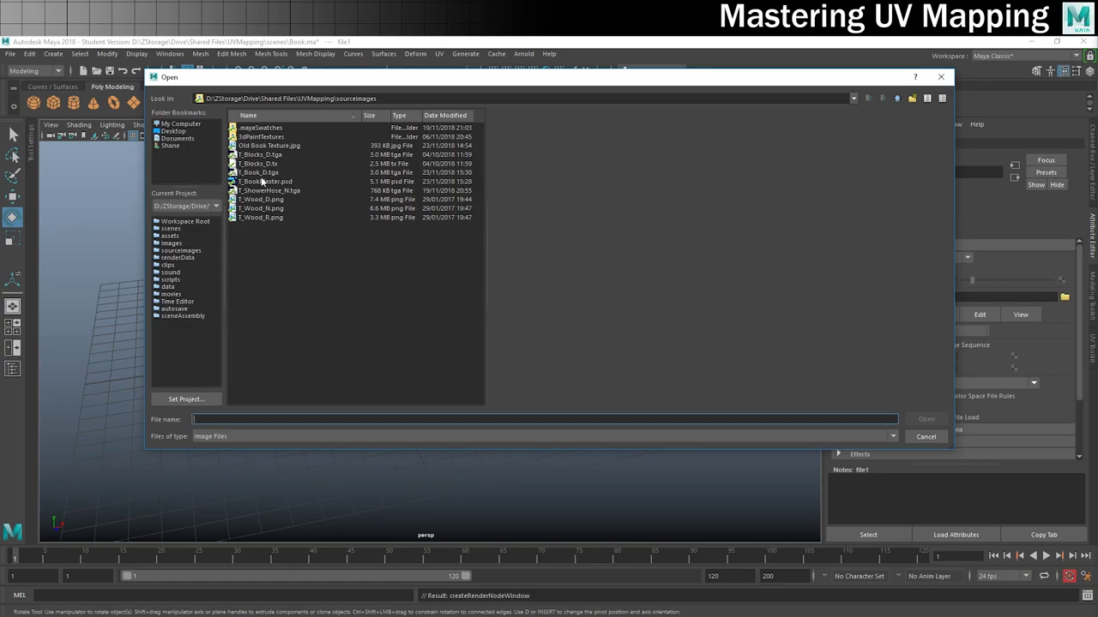
left_click(258, 174)
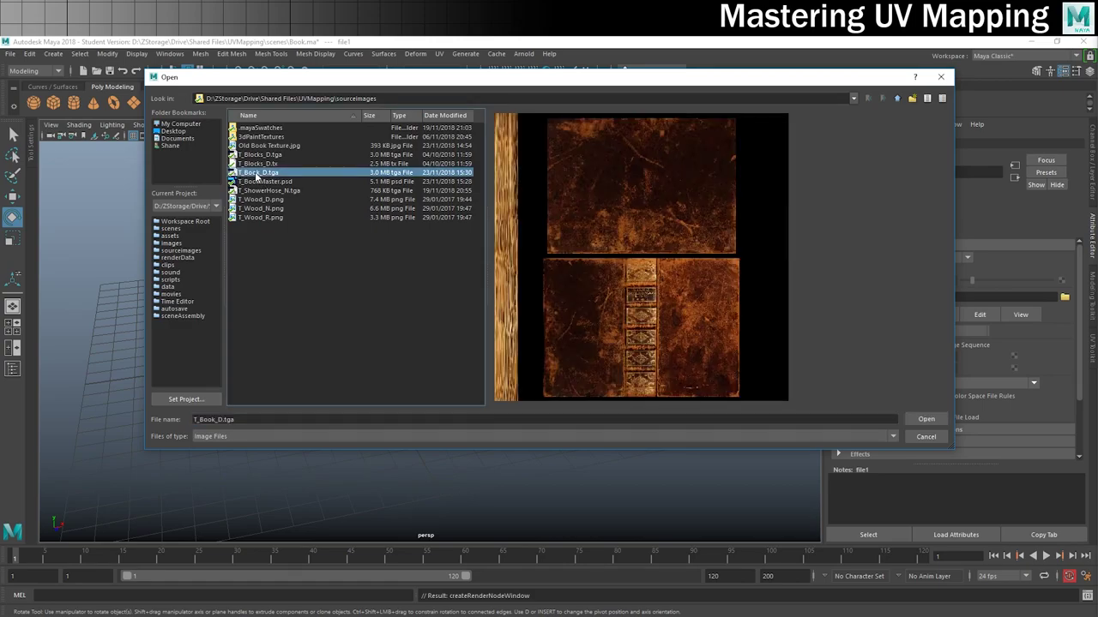
left_click(925, 418)
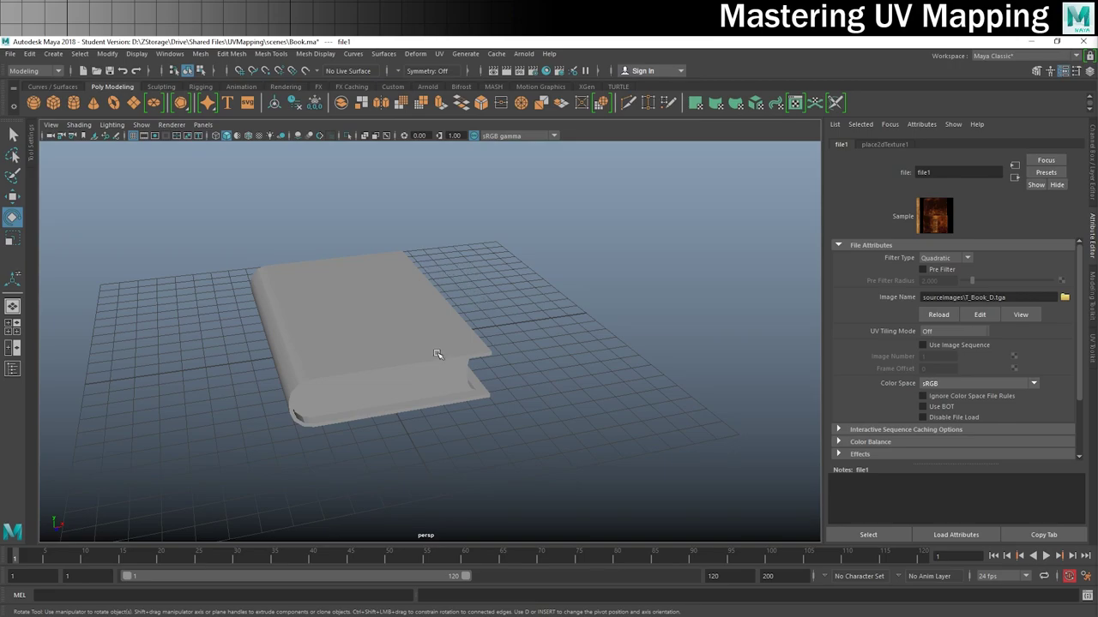
- Display the book with its texture maps in the perspective view and clear the selection
key("6")
left_click(568, 333)
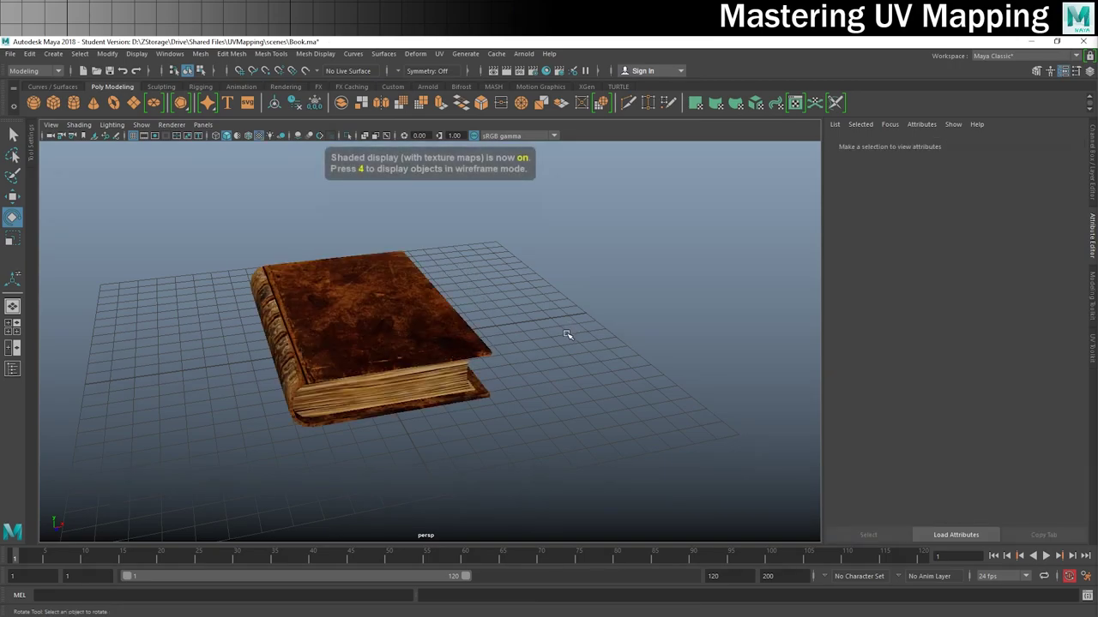
left_click_drag(478, 370, 411, 331, "alt")
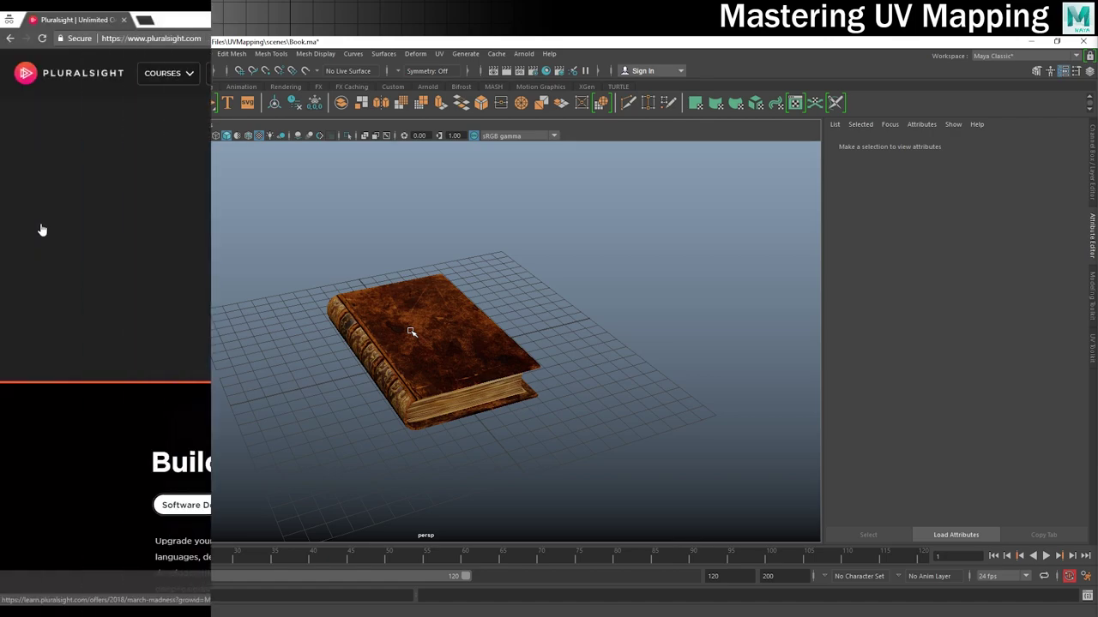
- Switch to the browser, search Pluralsight for Maya, and look through the listed courses
type("Maya")
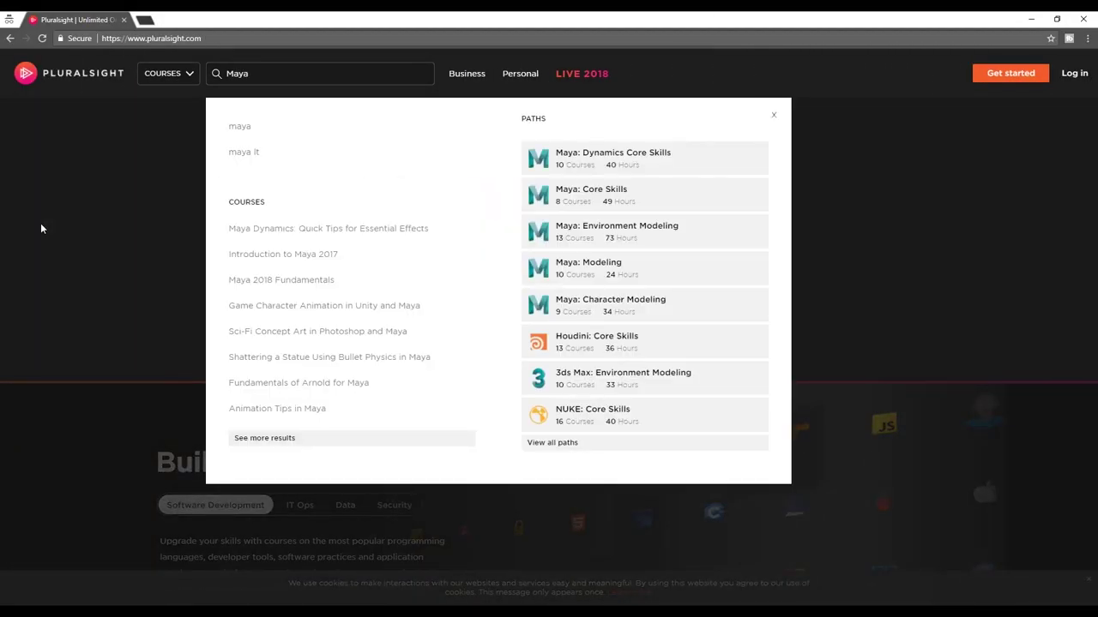
key("Return")
scroll(68, 229, "down", 2)
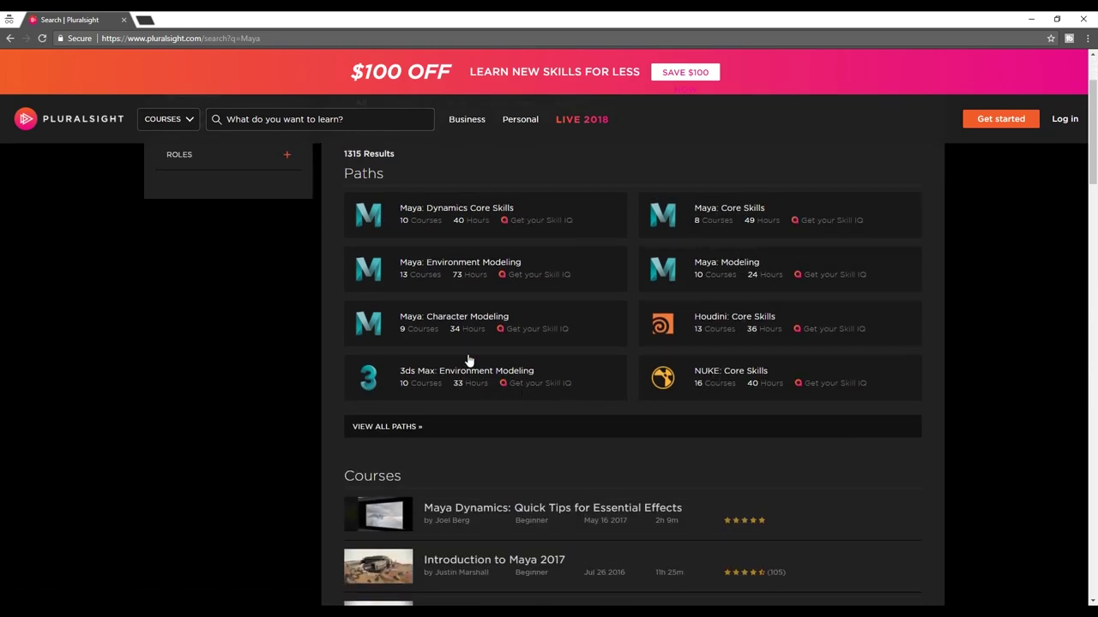
scroll(255, 348, "down", 2)
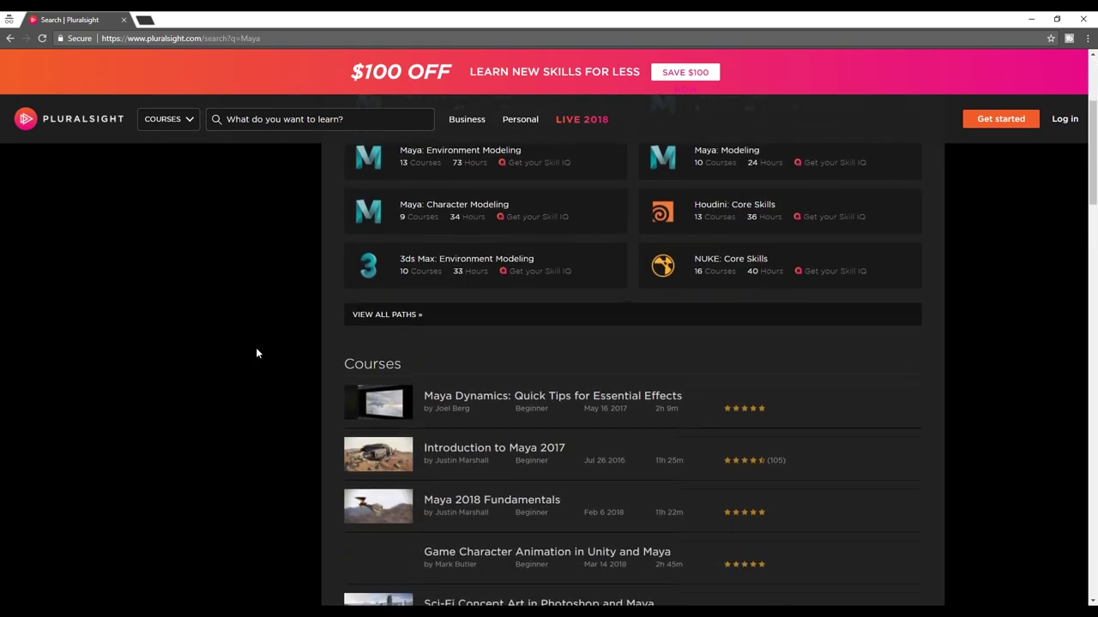
scroll(255, 353, "down", 1)
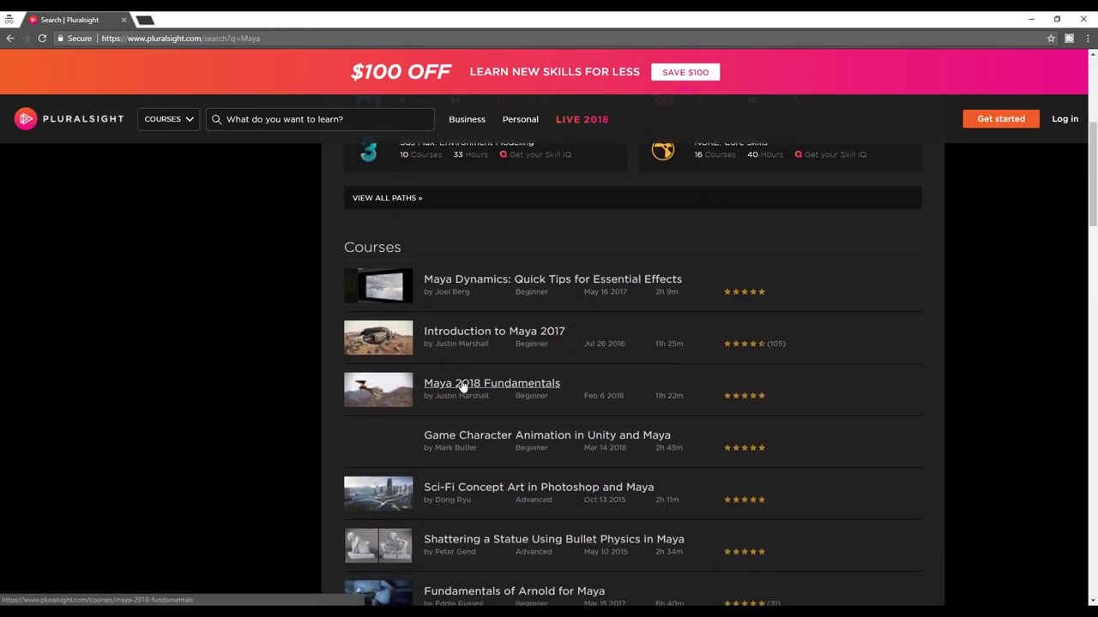
- Open the Maya 2018 Fundamentals course and play its course overview
left_click(498, 386)
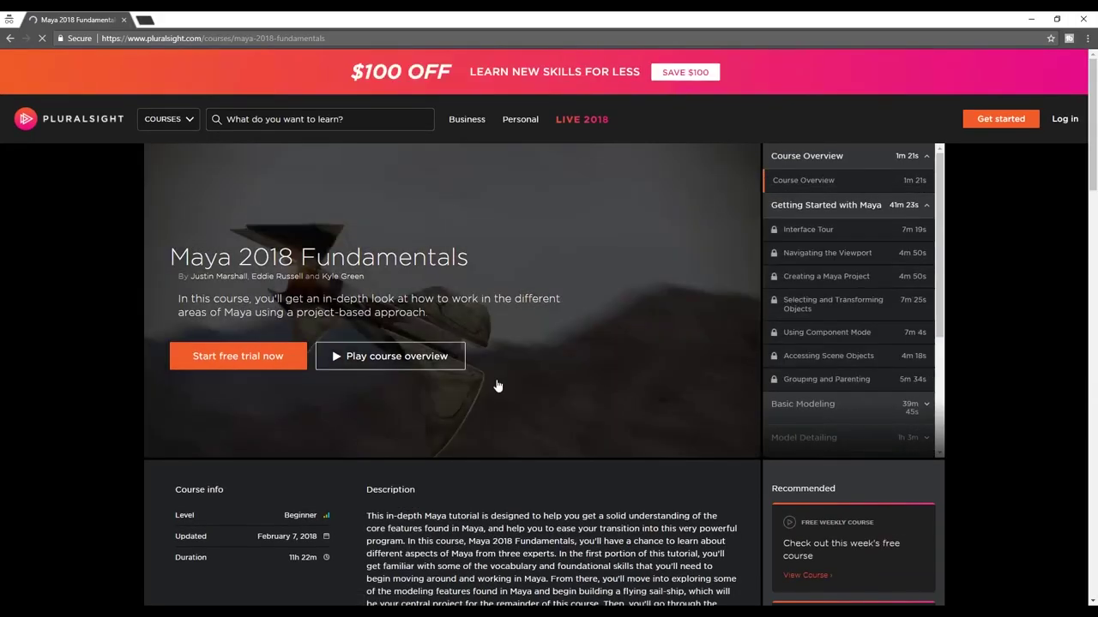
left_click(392, 355)
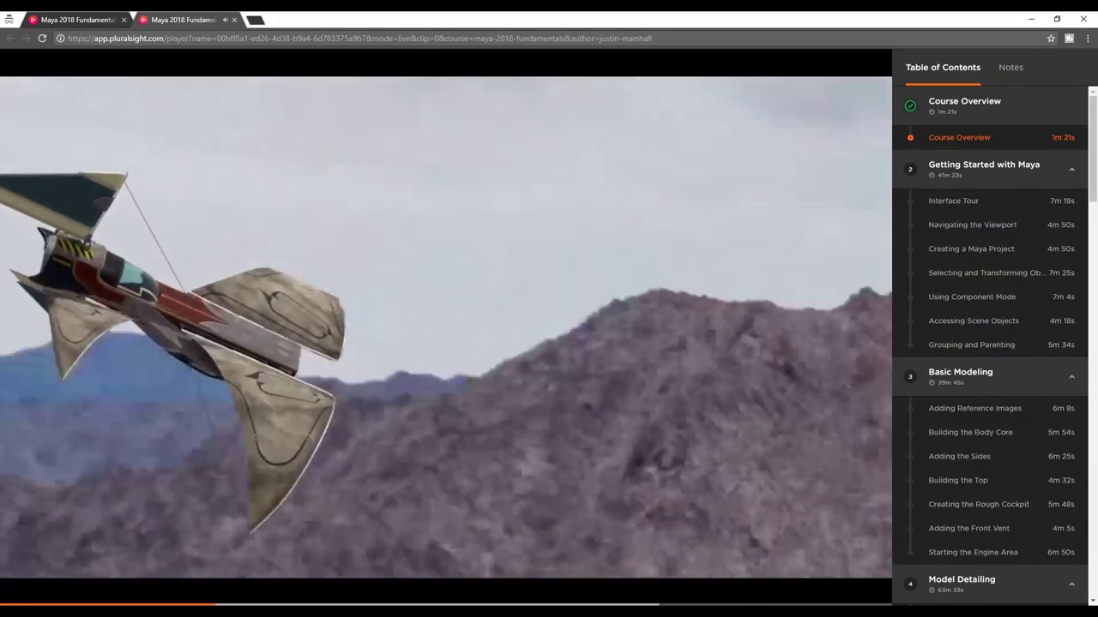